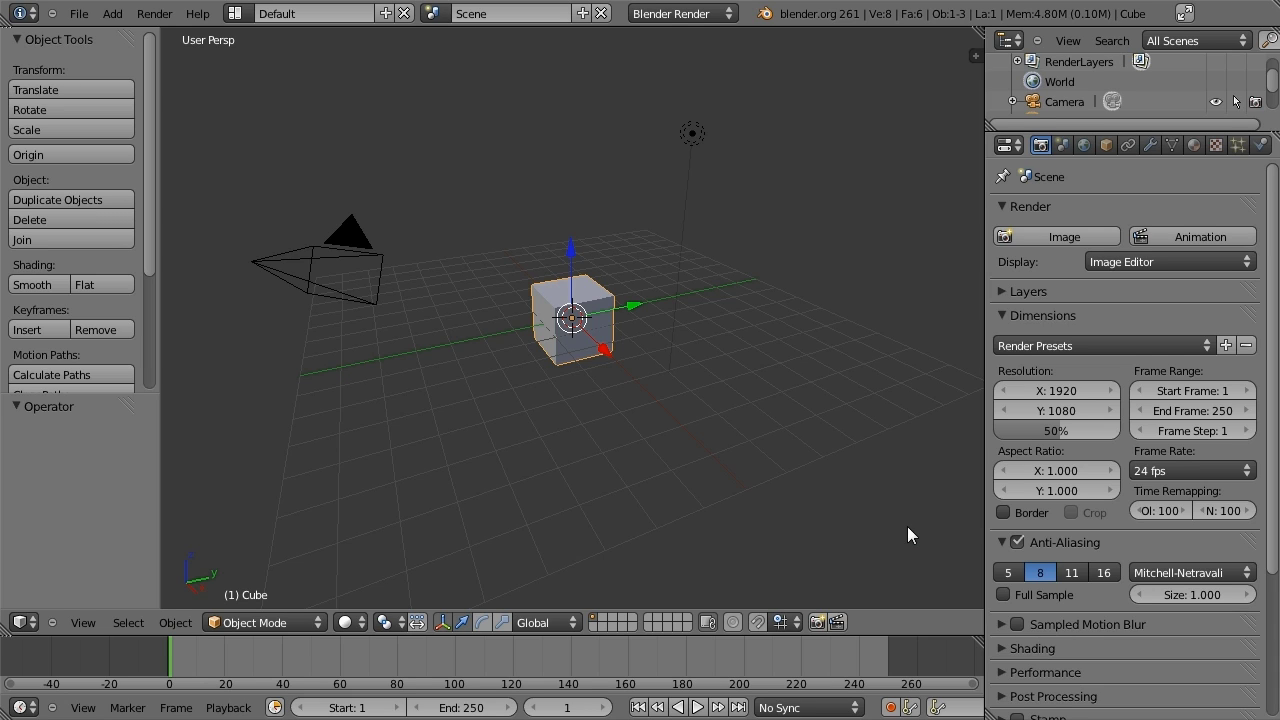
- Select the default cube and delete it from the scene
{"action": "scroll", "coordinate": [552, 385], "scroll_direction": "up", "scroll_amount": 3}
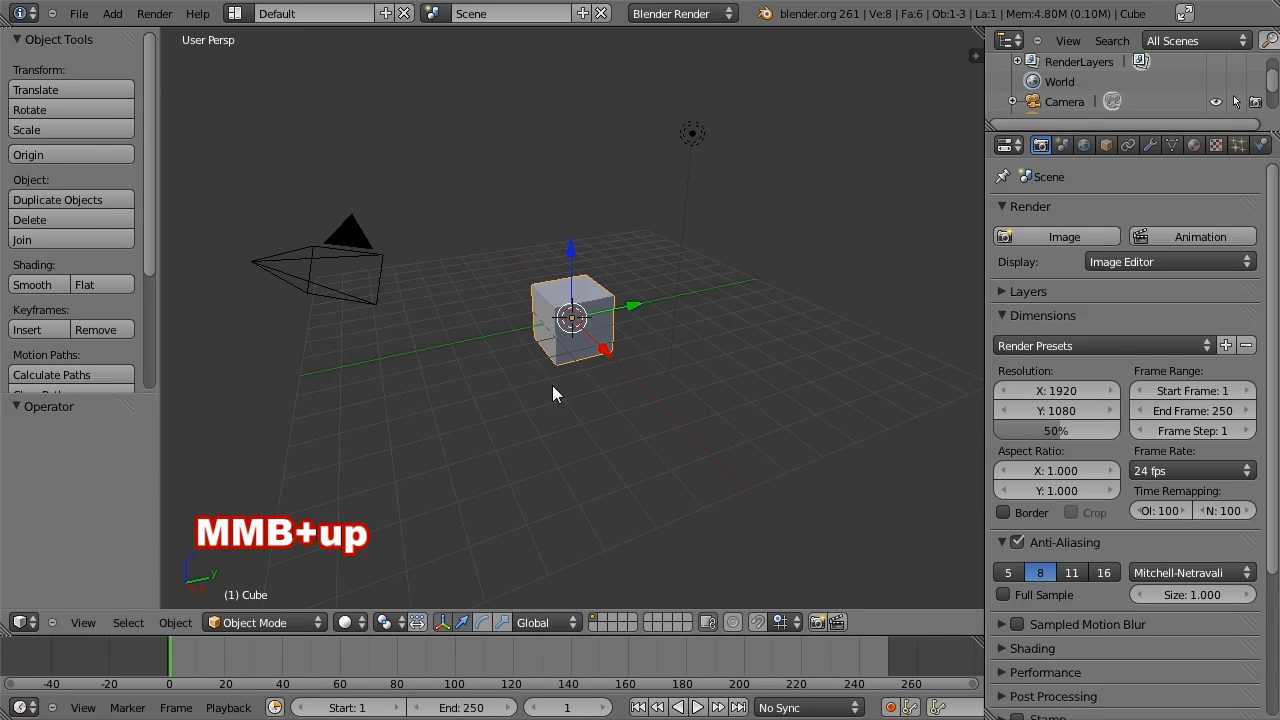
{"action": "mouse_move", "coordinate": [552, 385]}
{"action": "middle_mouse_down"}
{"action": "mouse_move", "coordinate": [441, 433]}
{"action": "mouse_move", "coordinate": [602, 448]}
{"action": "mouse_move", "coordinate": [457, 433]}
{"action": "middle_mouse_up"}
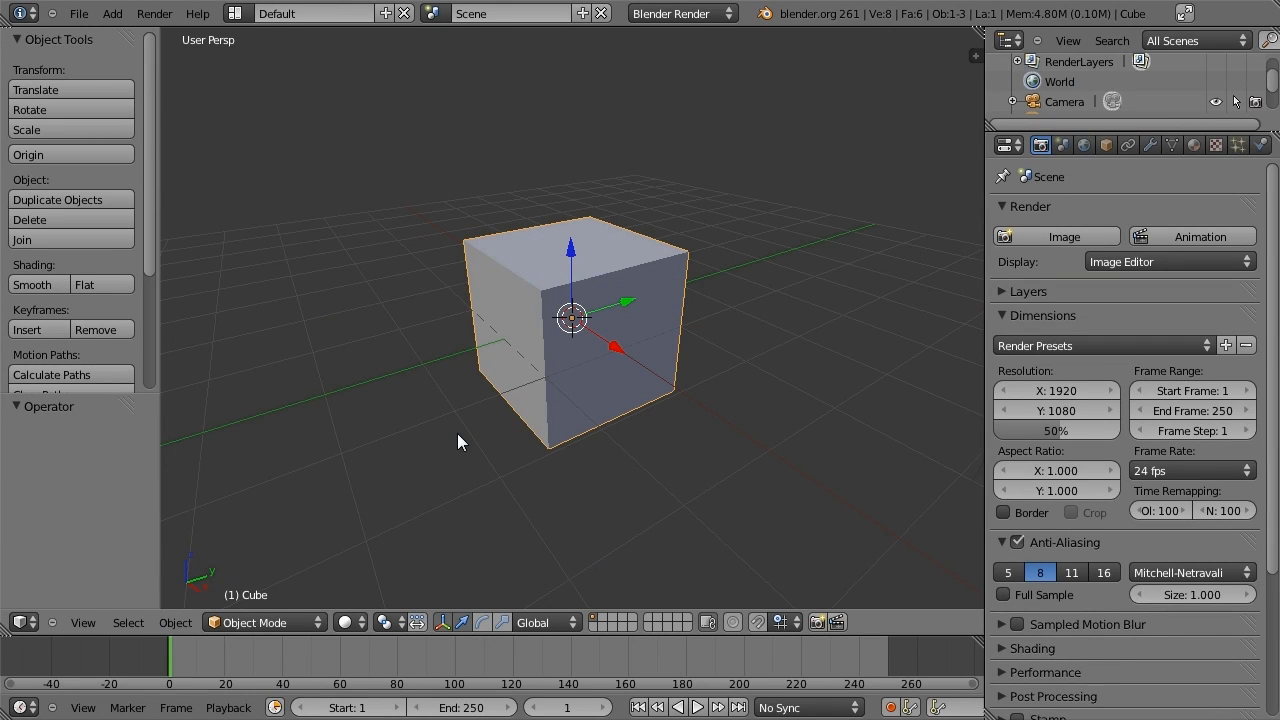
{"action": "right_click", "coordinate": [588, 300]}
{"action": "key", "text": "Delete"}
{"action": "left_click", "coordinate": [588, 295]}
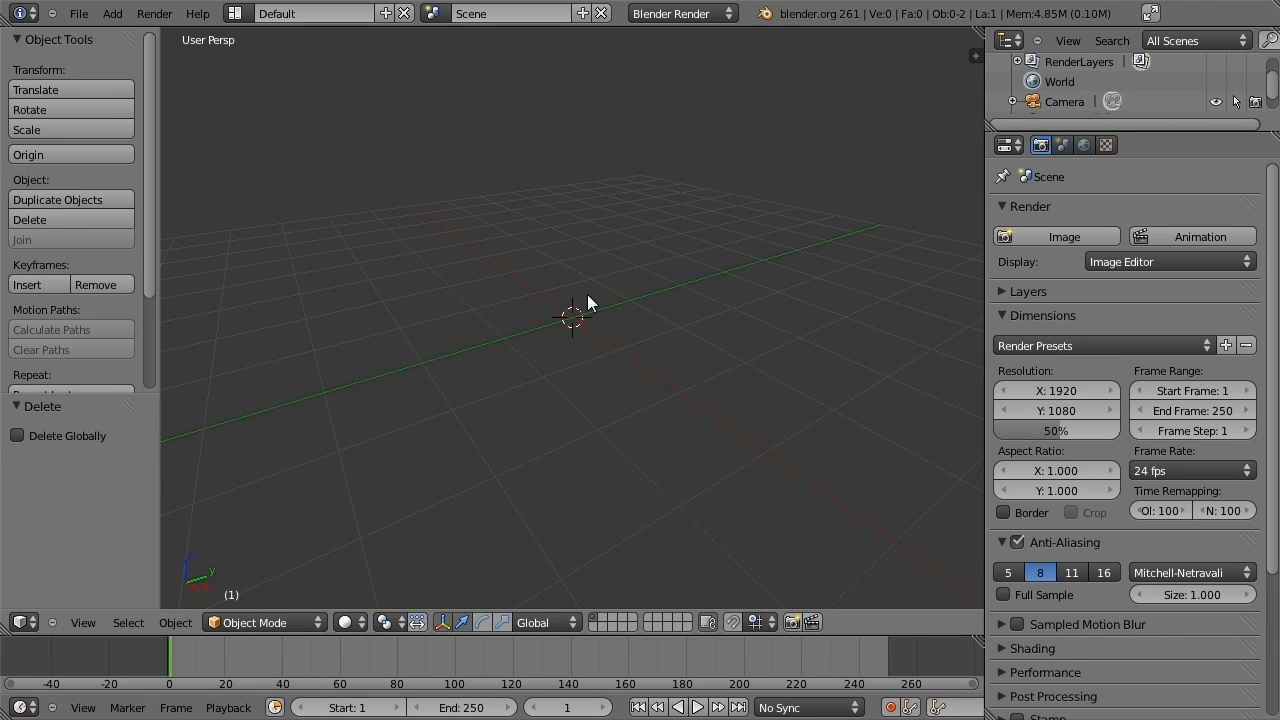
- Add a mesh plane to the empty scene
{"action": "key", "text": "shift+a"}
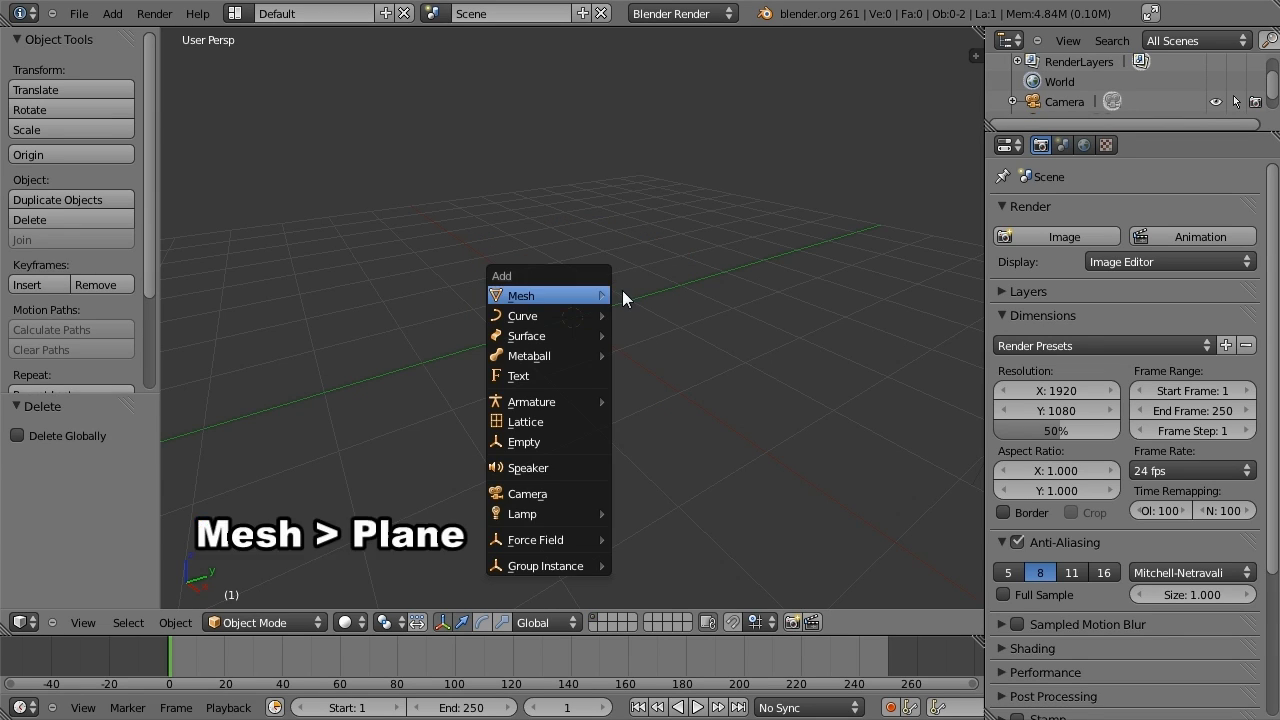
{"action": "mouse_move", "coordinate": [548, 296]}
{"action": "left_click", "coordinate": [659, 296]}
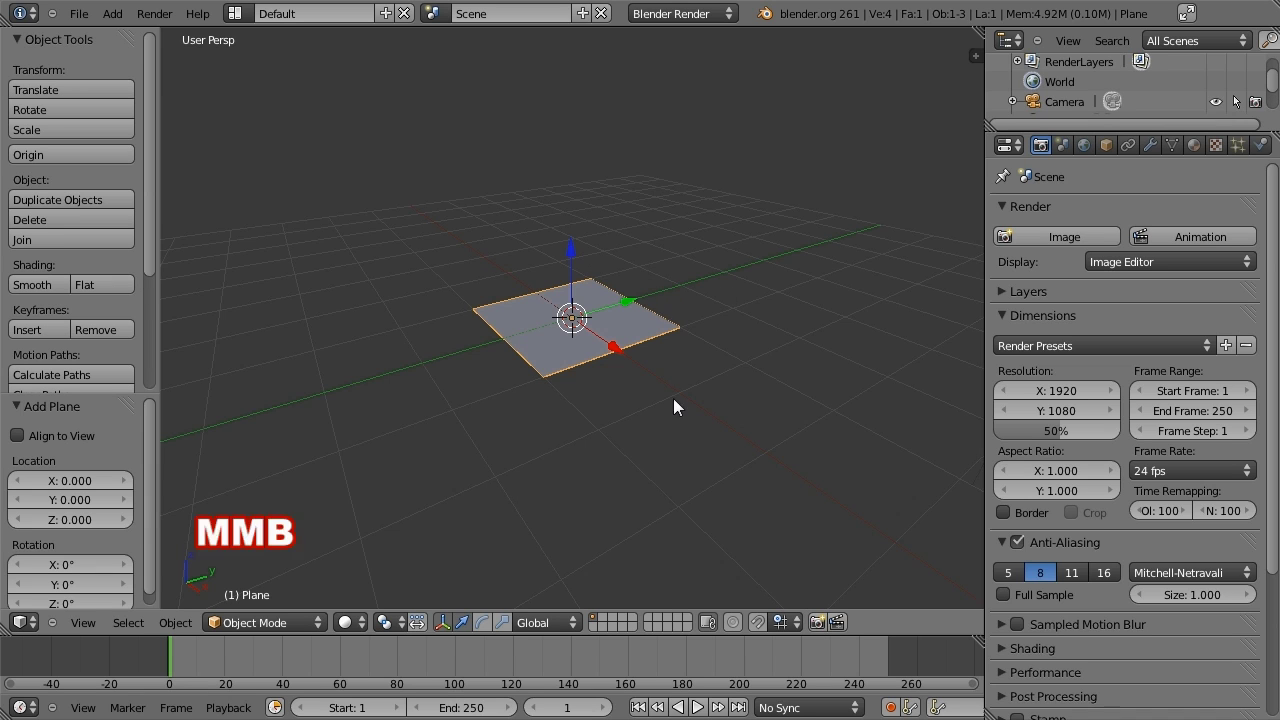
{"action": "mouse_move", "coordinate": [673, 399]}
{"action": "middle_mouse_down"}
{"action": "mouse_move", "coordinate": [669, 457]}
{"action": "mouse_move", "coordinate": [723, 517]}
{"action": "mouse_move", "coordinate": [588, 477]}
{"action": "mouse_move", "coordinate": [813, 488]}
{"action": "middle_mouse_up"}
{"action": "scroll", "coordinate": [669, 457], "scroll_direction": "up", "scroll_amount": 3}
- Subdivide the whole plane four times into a 64×64 grid, then return to Object Mode
{"action": "key", "text": "Tab"}
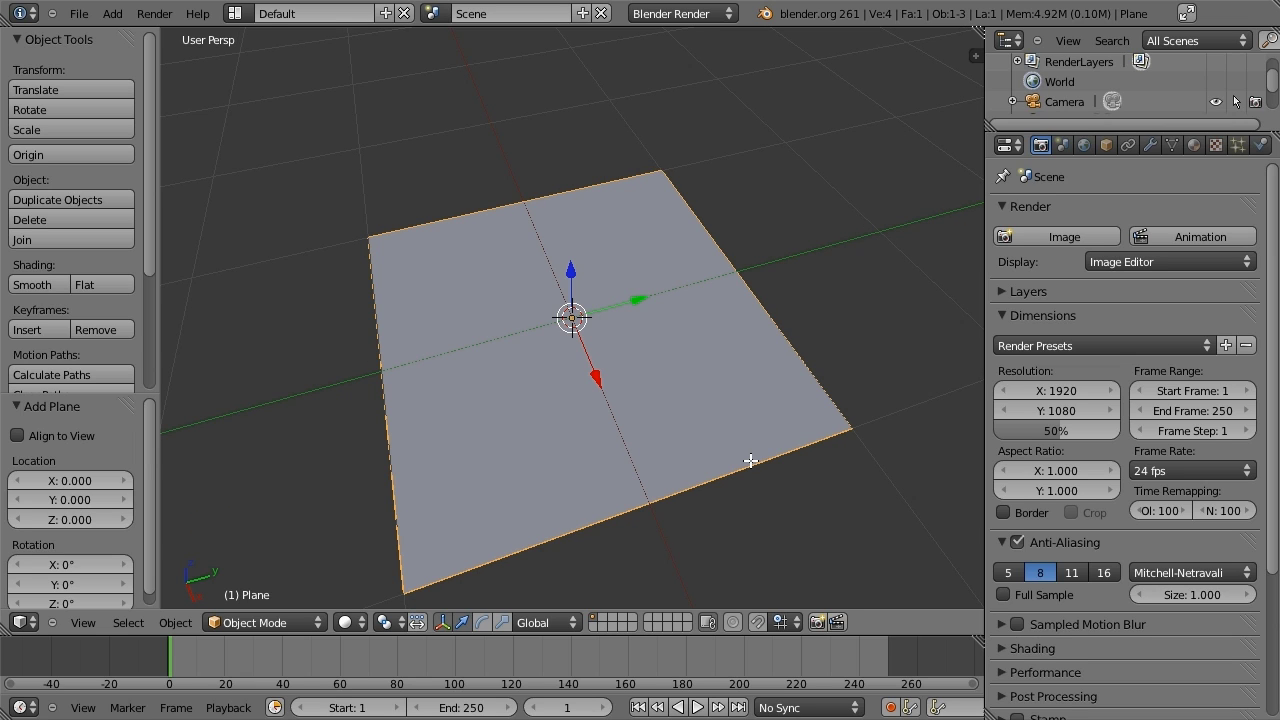
{"action": "key", "text": "Tab"}
{"action": "key", "text": "a"}
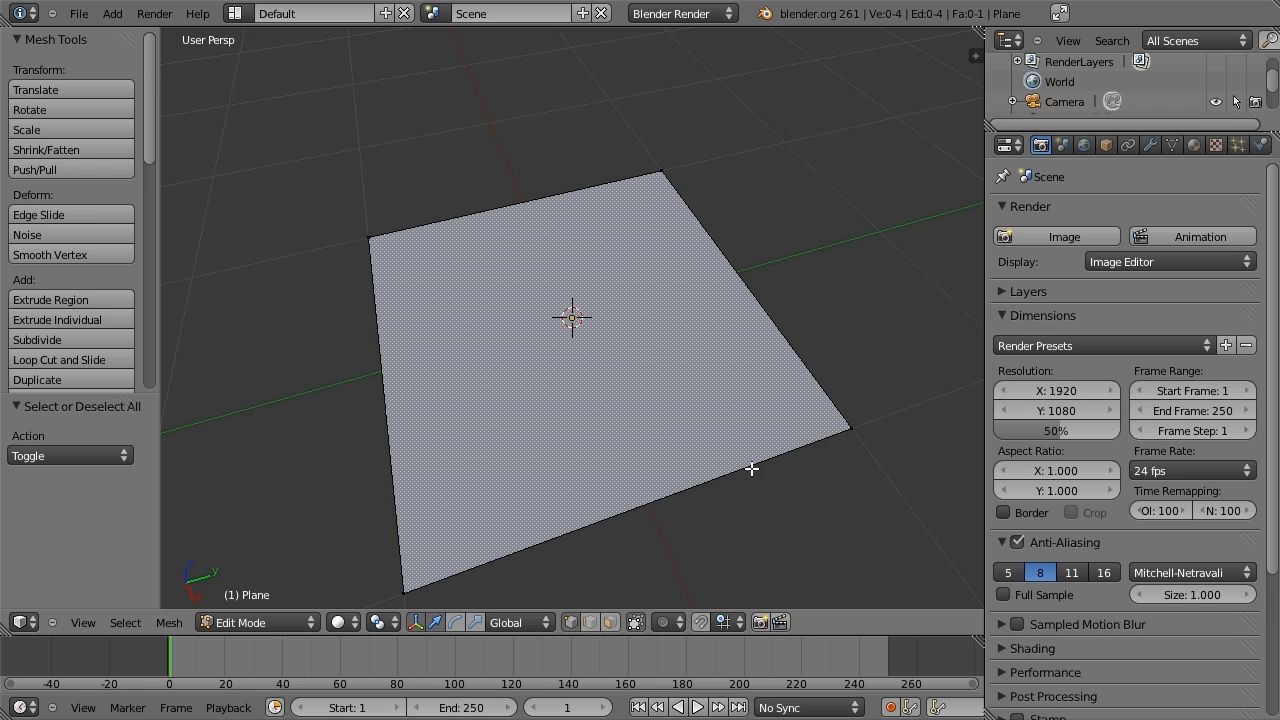
{"action": "key", "text": "a"}
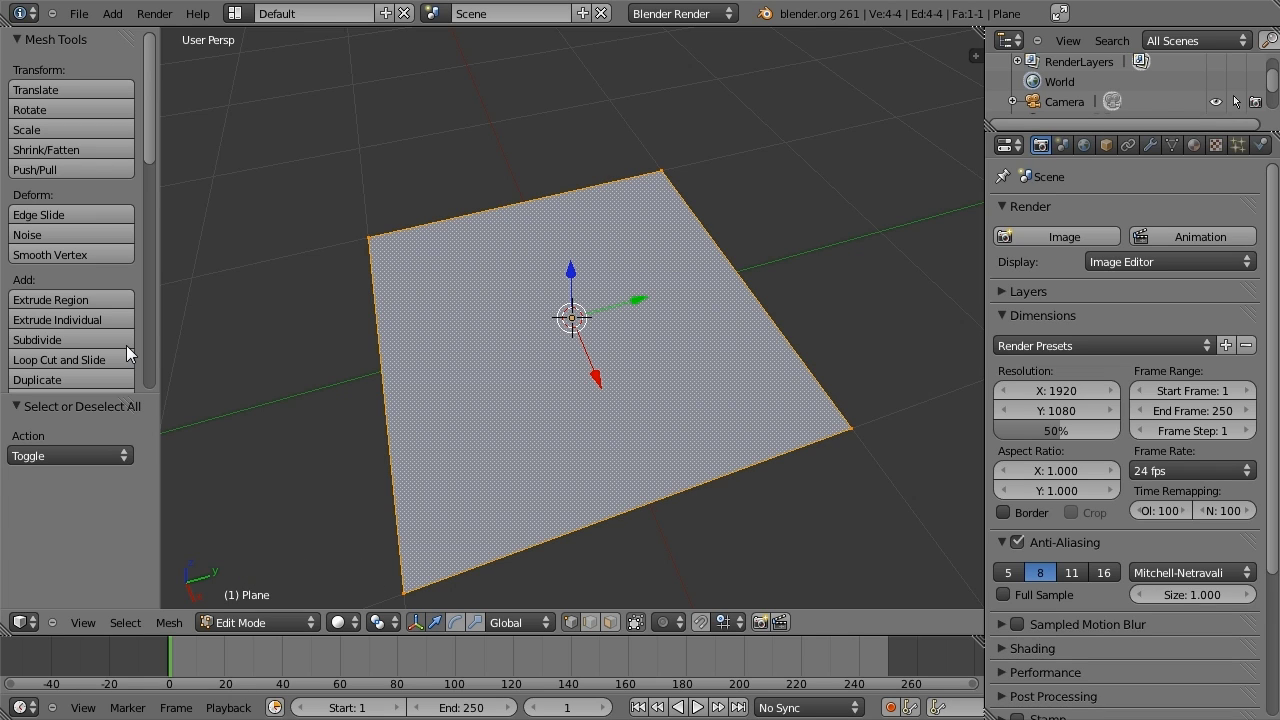
{"action": "left_click", "coordinate": [60, 339]}
{"action": "left_click", "coordinate": [60, 339]}
{"action": "left_click", "coordinate": [60, 339]}
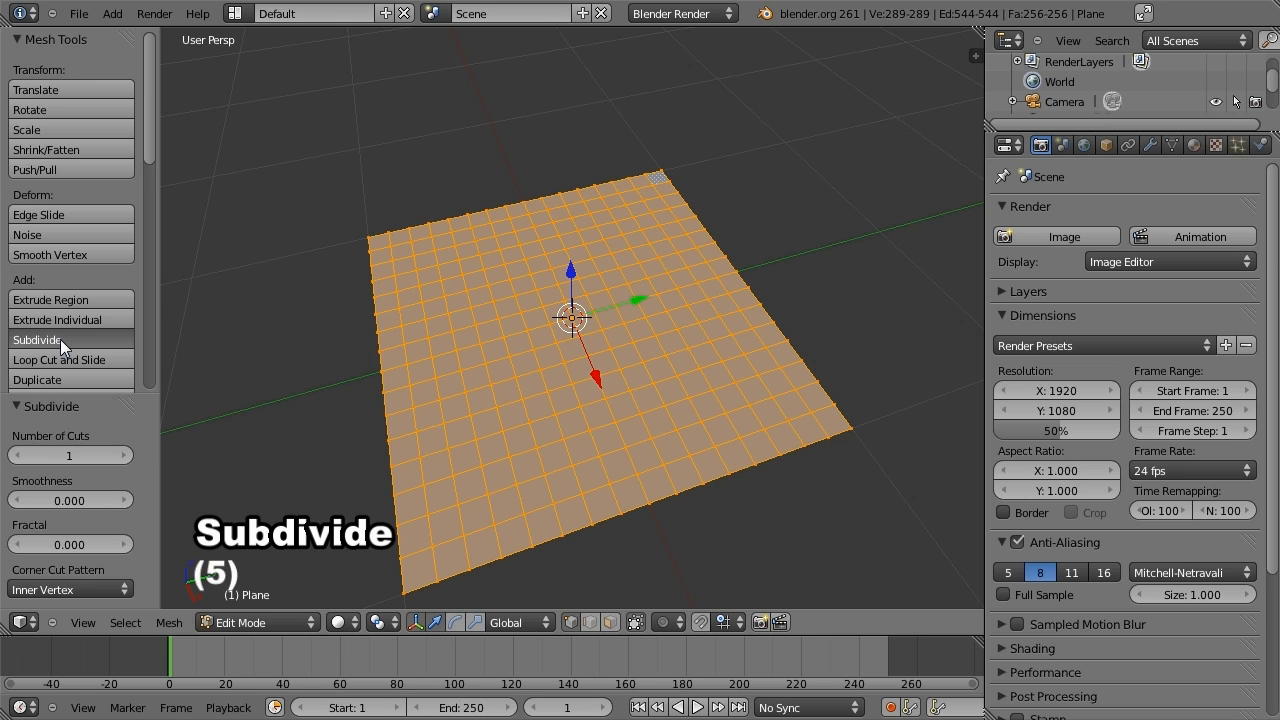
{"action": "left_click", "coordinate": [60, 339]}
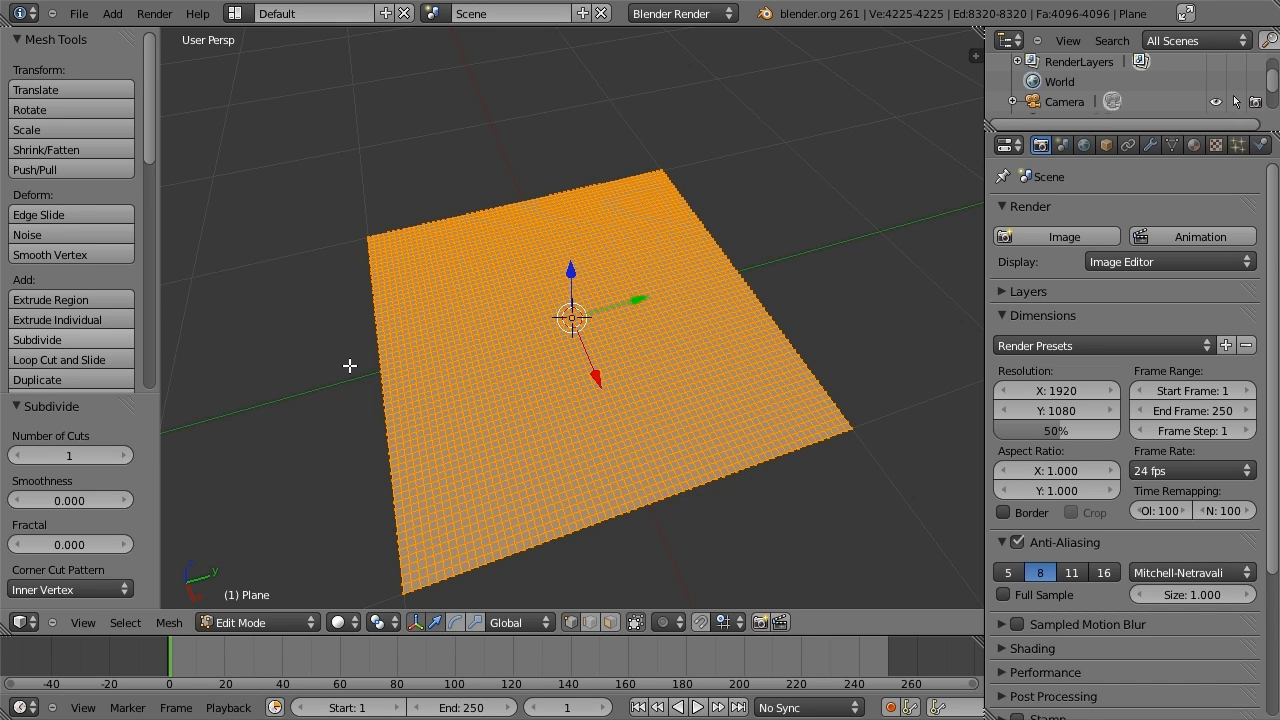
{"action": "key", "text": "Tab"}
{"action": "mouse_move", "coordinate": [684, 529]}
{"action": "middle_mouse_down"}
{"action": "mouse_move", "coordinate": [502, 490]}
{"action": "mouse_move", "coordinate": [567, 485]}
{"action": "mouse_move", "coordinate": [552, 508]}
{"action": "mouse_move", "coordinate": [575, 500]}
{"action": "middle_mouse_up"}
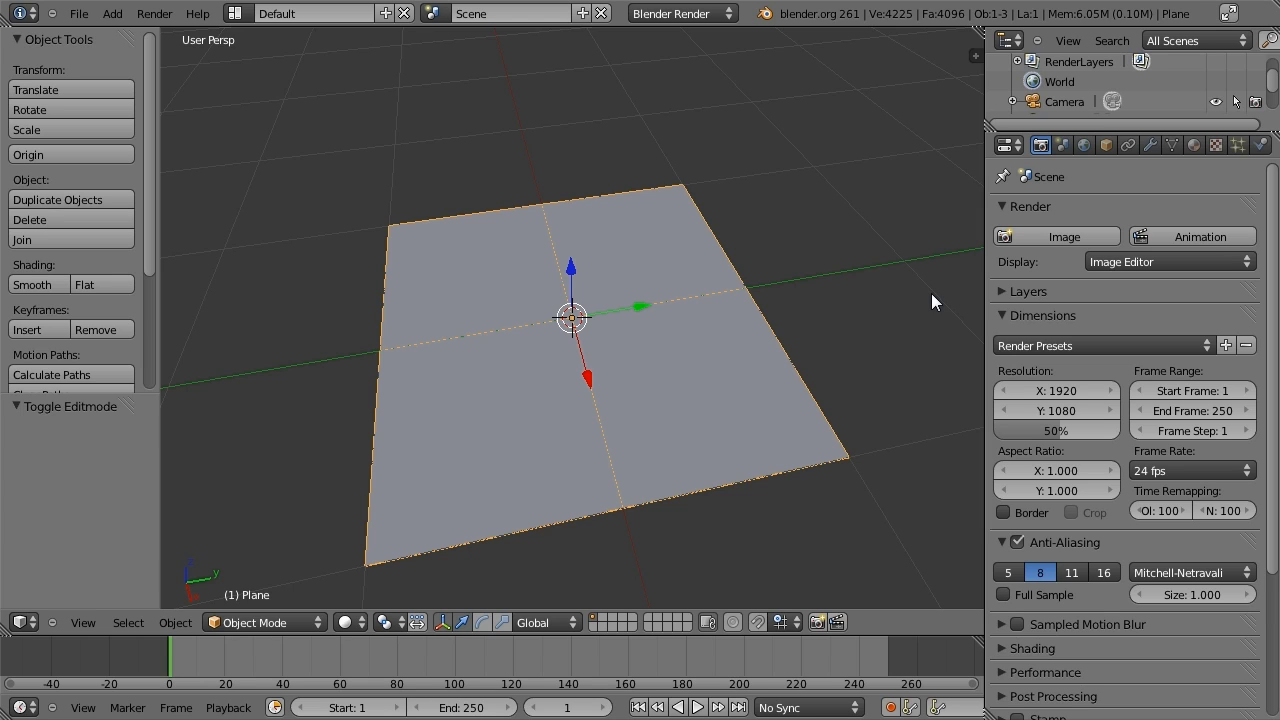
- Create a new material for the plane
{"action": "left_click", "coordinate": [1193, 146]}
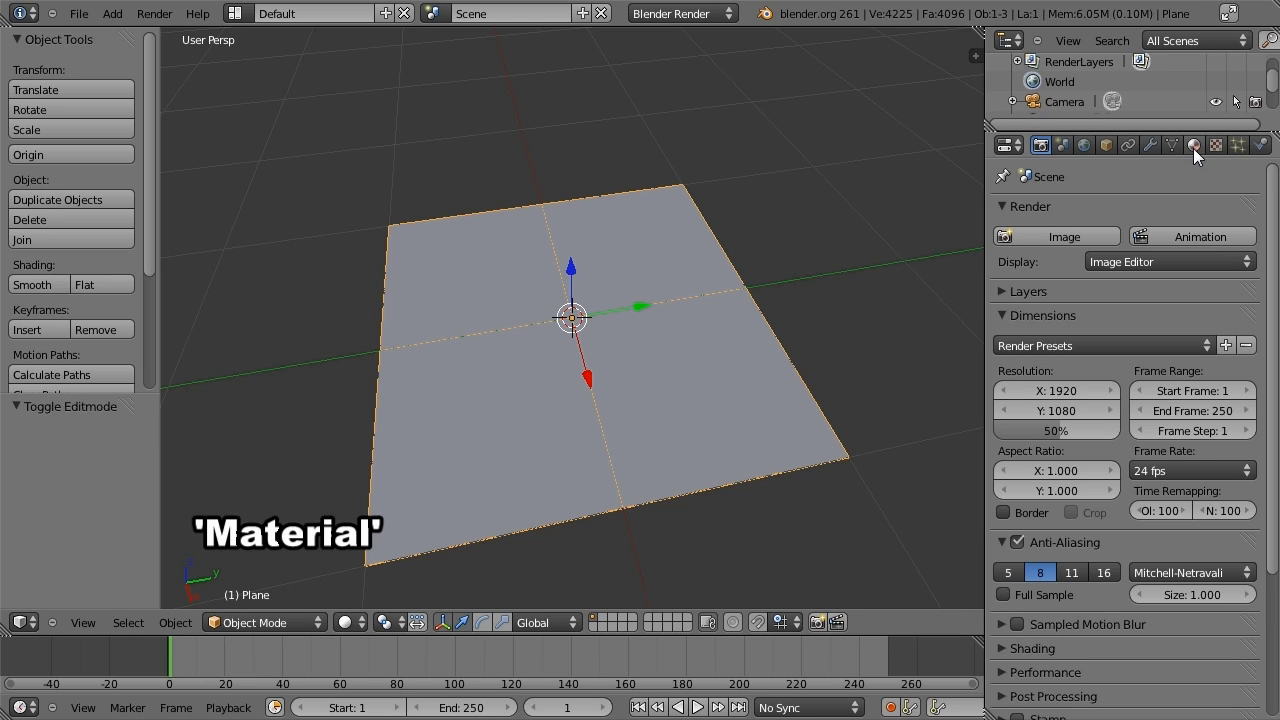
{"action": "left_click", "coordinate": [1193, 148]}
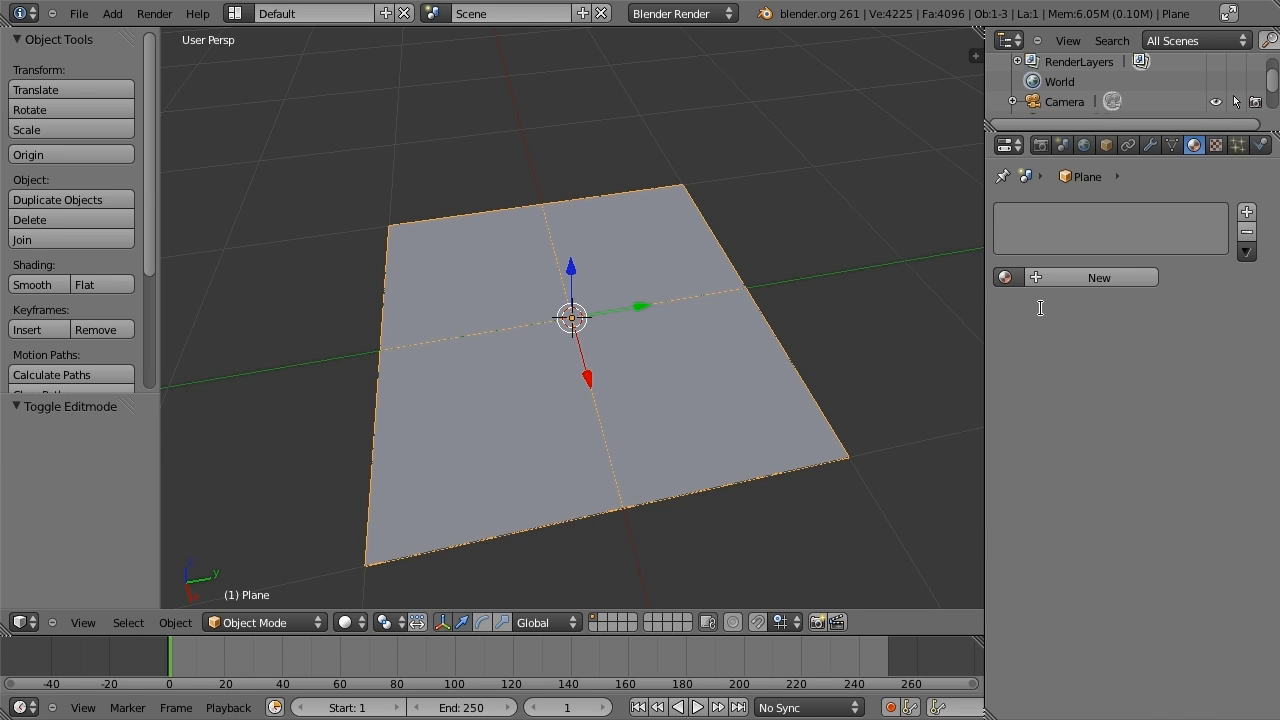
{"action": "left_click", "coordinate": [1060, 277]}
- Set the material's texture to Image or Movie with UV mapping coordinates
{"action": "left_click", "coordinate": [1216, 146]}
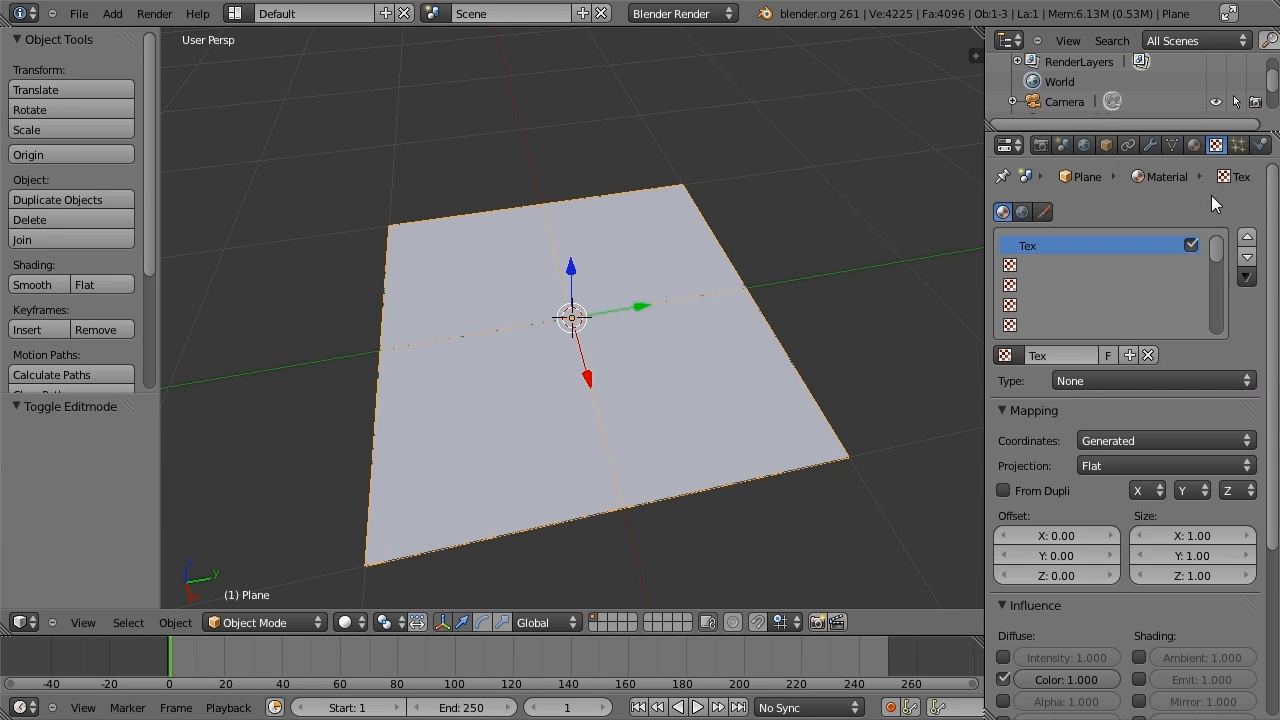
{"action": "left_click", "coordinate": [1226, 381]}
{"action": "left_click", "coordinate": [1155, 250]}
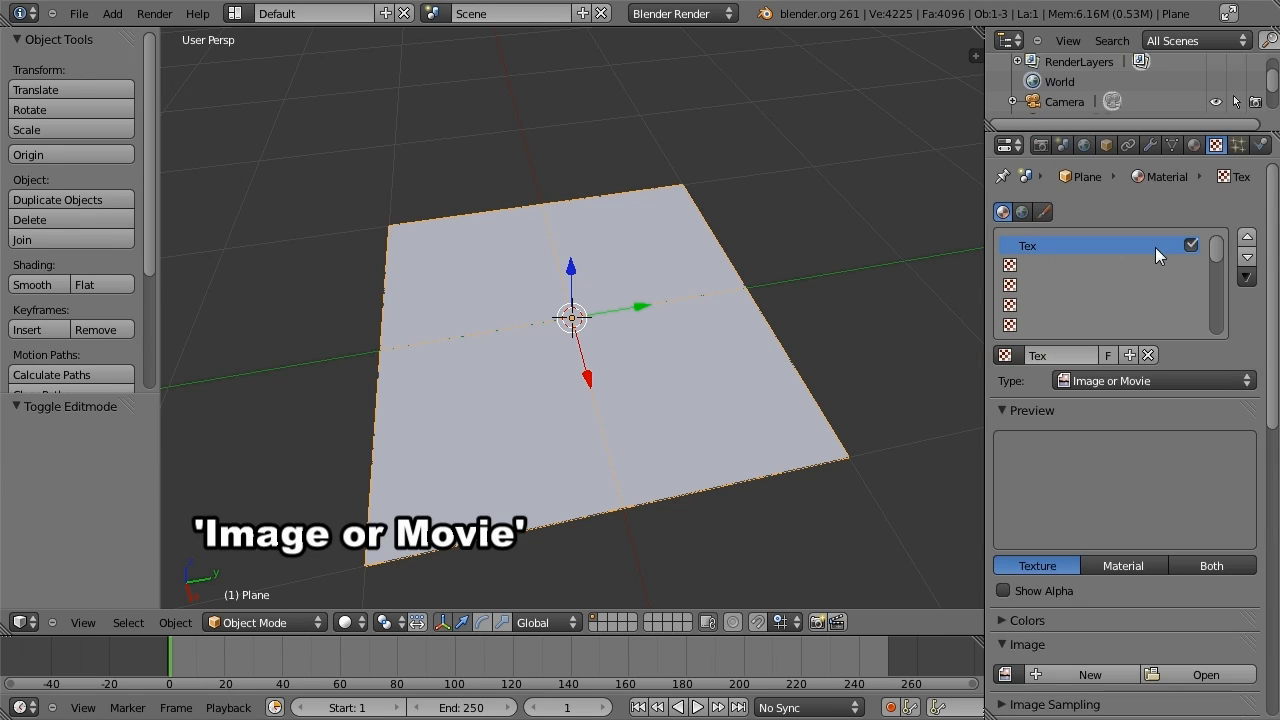
{"action": "scroll", "coordinate": [1134, 600], "scroll_direction": "down", "scroll_amount": 2}
{"action": "scroll", "coordinate": [1134, 604], "scroll_direction": "down", "scroll_amount": 3}
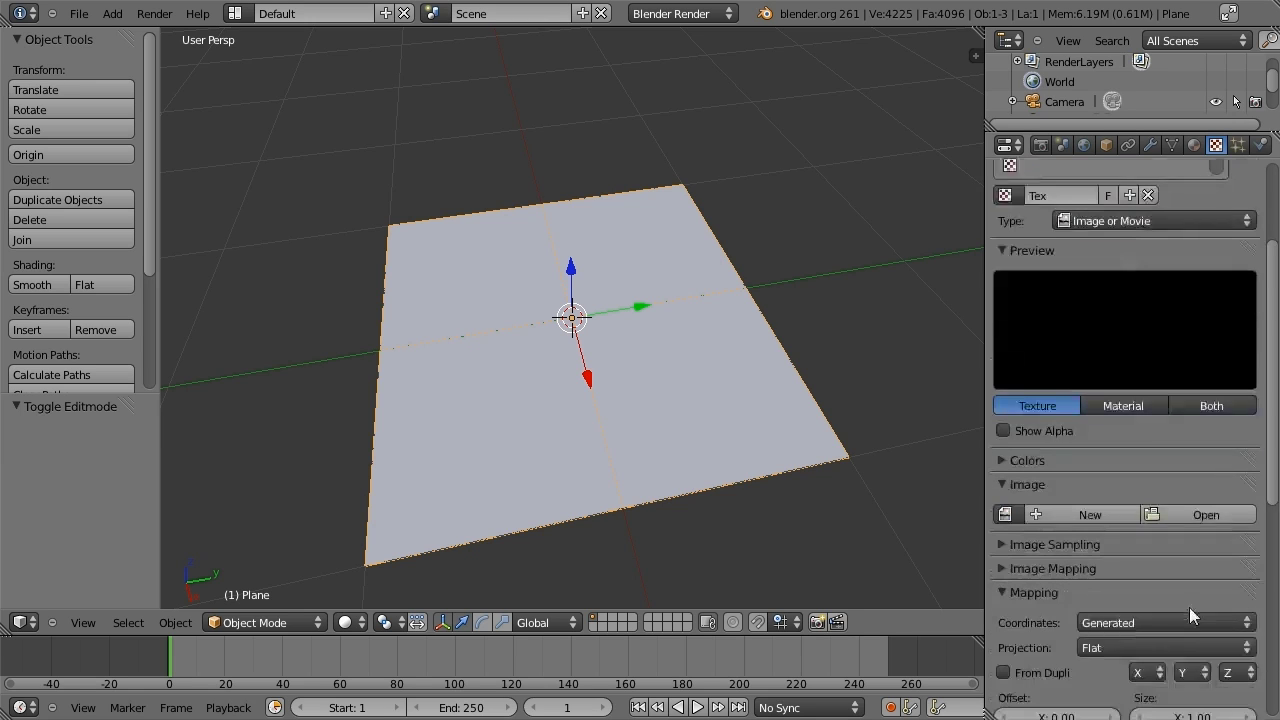
{"action": "scroll", "coordinate": [1189, 607], "scroll_direction": "down", "scroll_amount": 1}
{"action": "left_click", "coordinate": [1162, 581]}
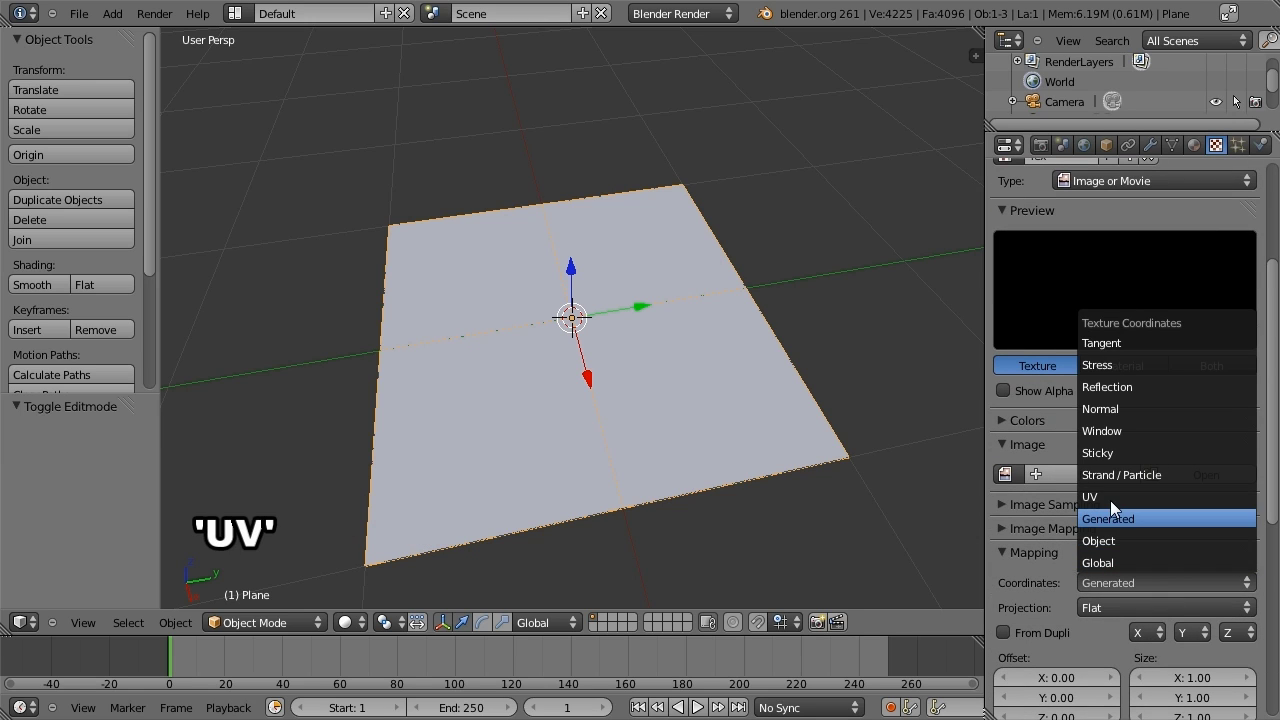
{"action": "left_click", "coordinate": [1110, 497]}
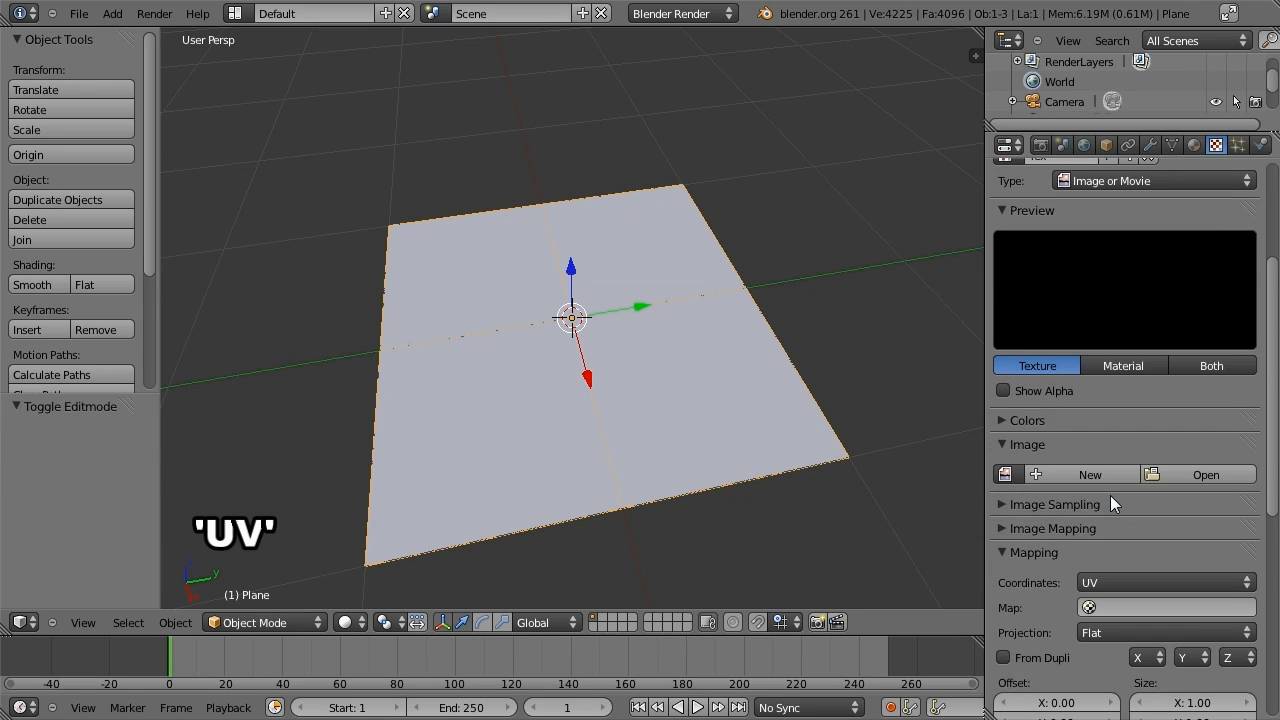
- Load heightmap_circle.tga as the texture's image
{"action": "left_click", "coordinate": [1204, 474]}
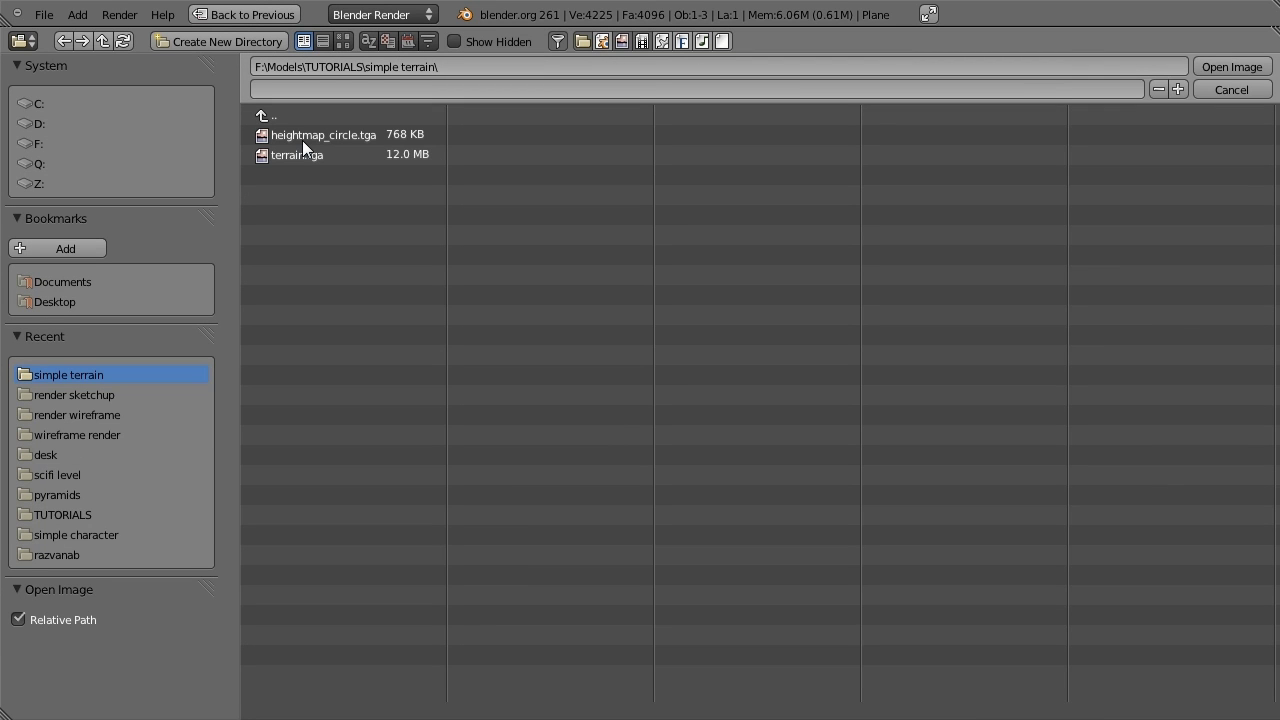
{"action": "left_click", "coordinate": [318, 135]}
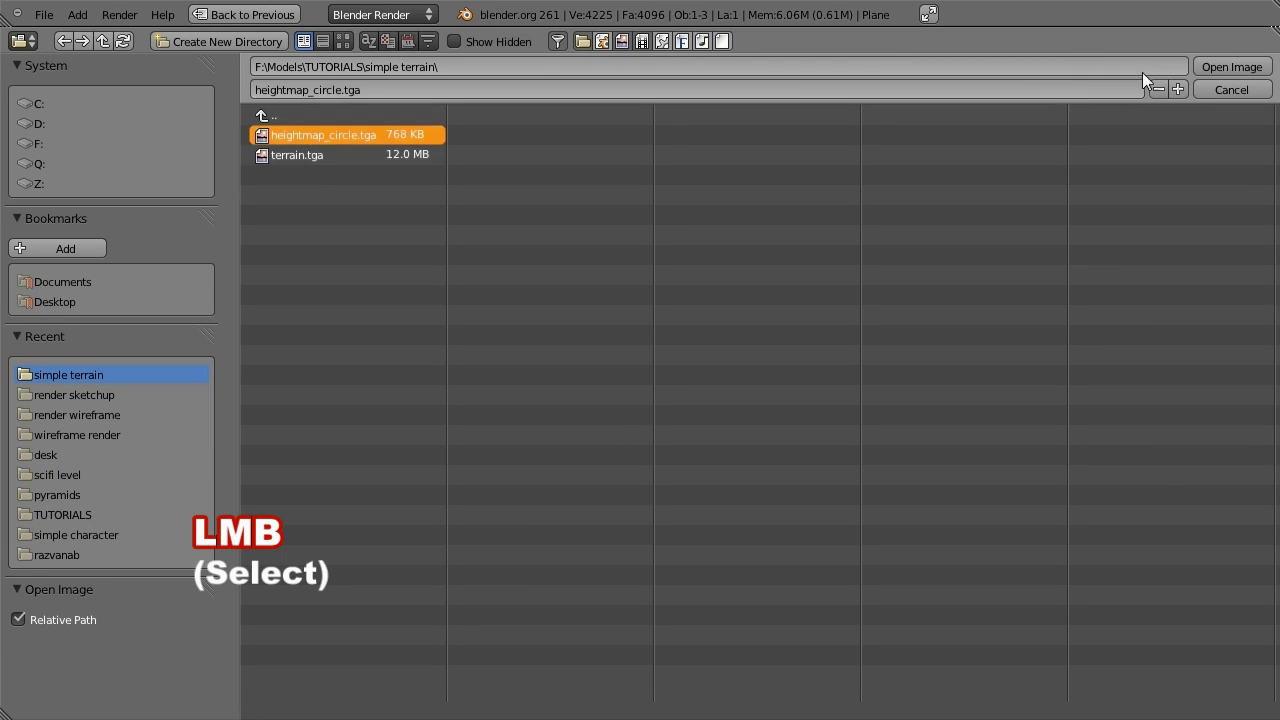
{"action": "left_click", "coordinate": [1231, 68]}
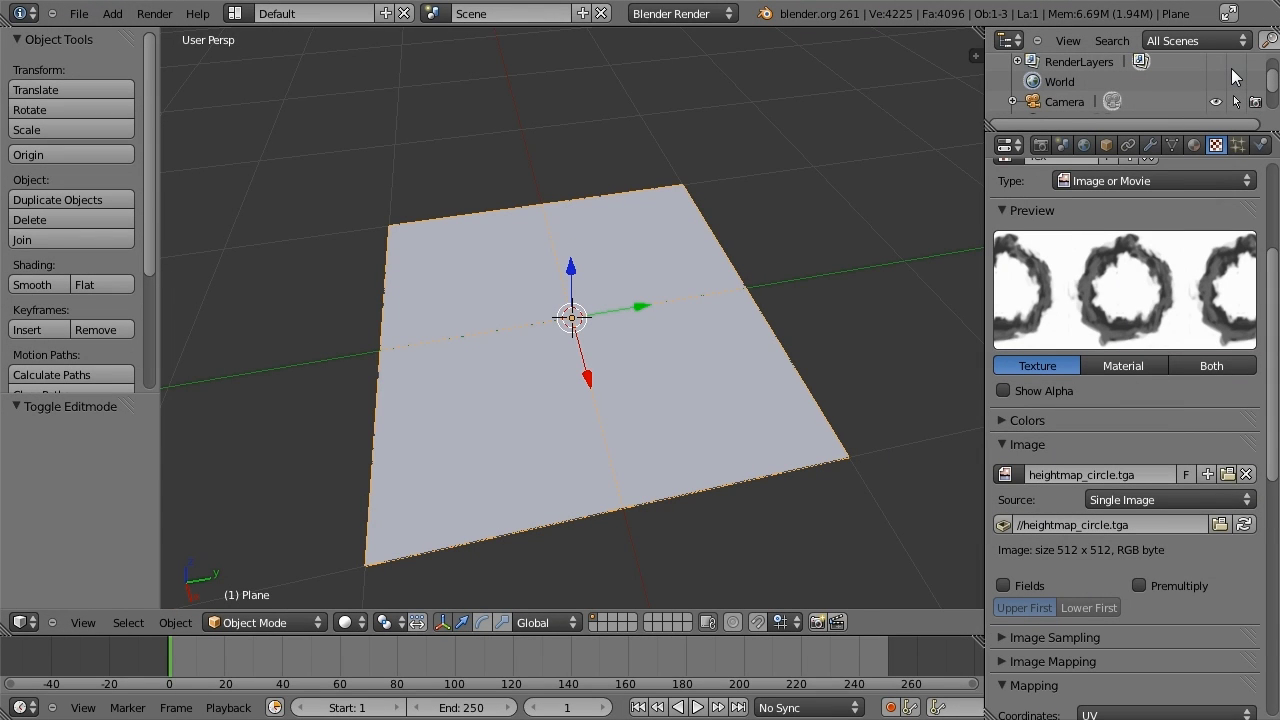
{"action": "mouse_move", "coordinate": [1270, 360]}
{"action": "left_mouse_down"}
{"action": "mouse_move", "coordinate": [1275, 237]}
{"action": "mouse_move", "coordinate": [1270, 395]}
{"action": "mouse_move", "coordinate": [1262, 235]}
{"action": "left_mouse_up"}
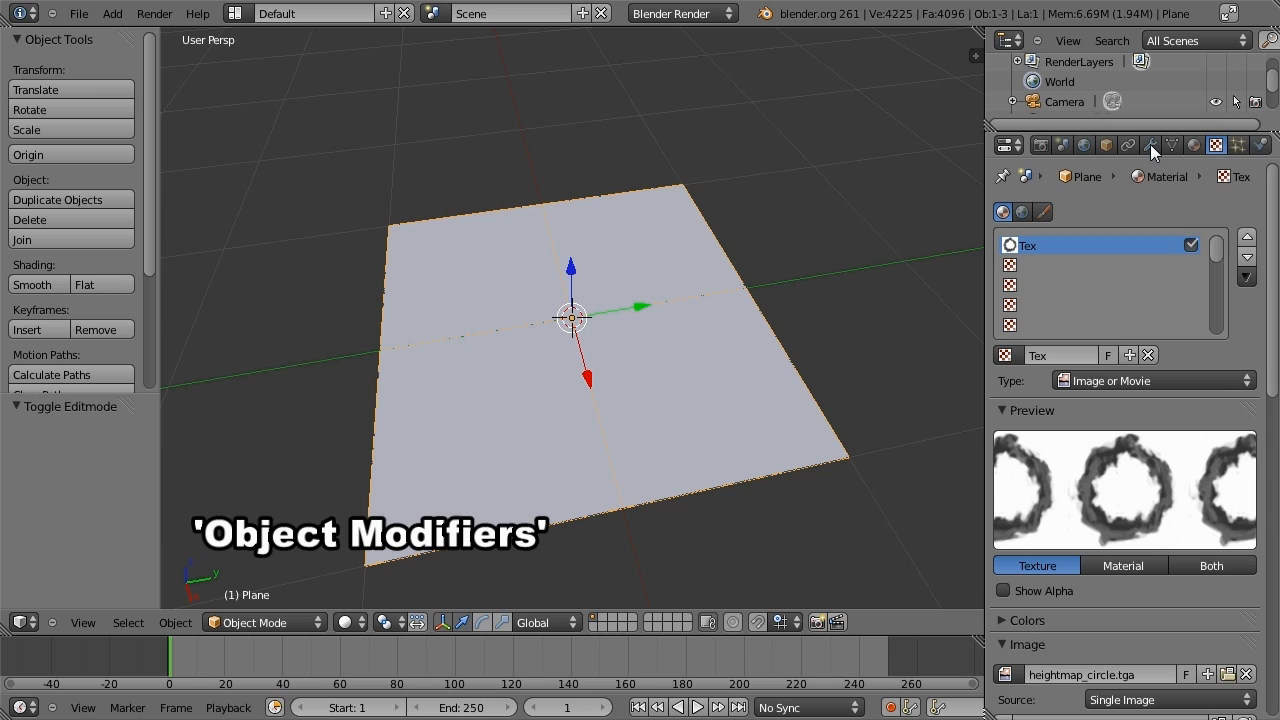
- Add a Displace modifier to the plane and bring up its texture choices
{"action": "left_click", "coordinate": [1151, 146]}
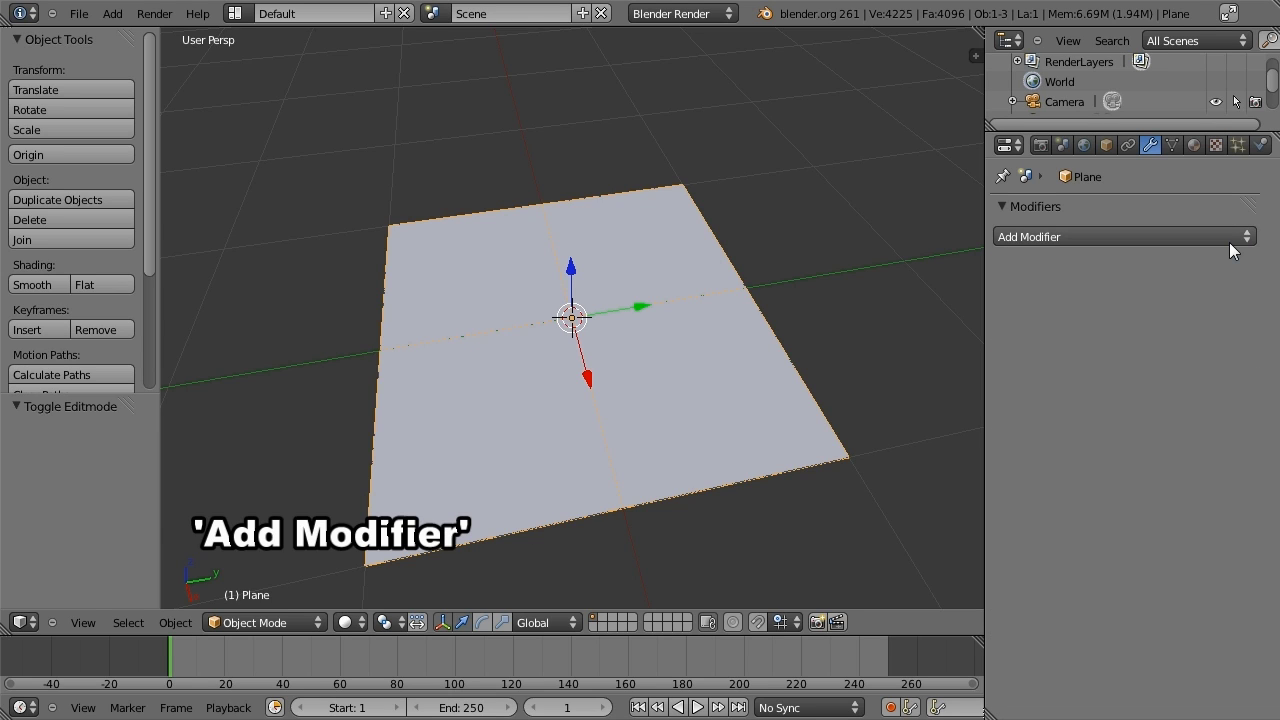
{"action": "left_click", "coordinate": [1207, 236]}
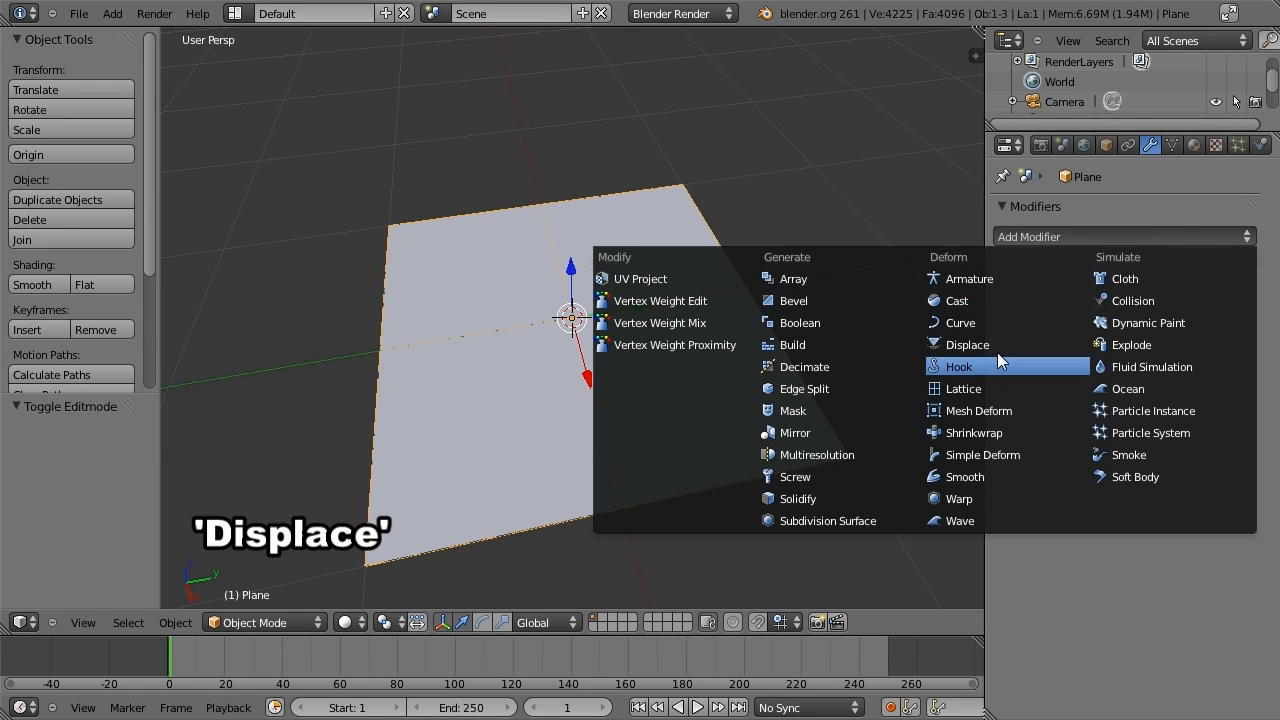
{"action": "left_click", "coordinate": [995, 342]}
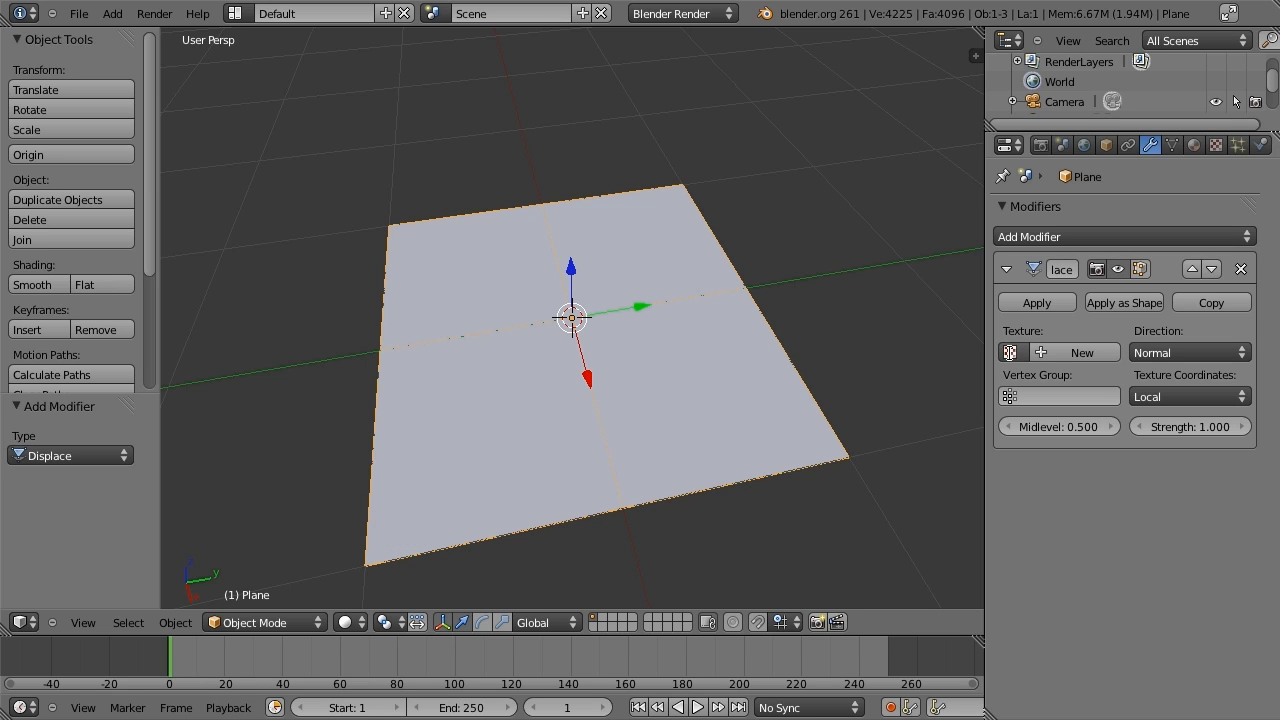
{"action": "left_click", "coordinate": [1010, 352]}
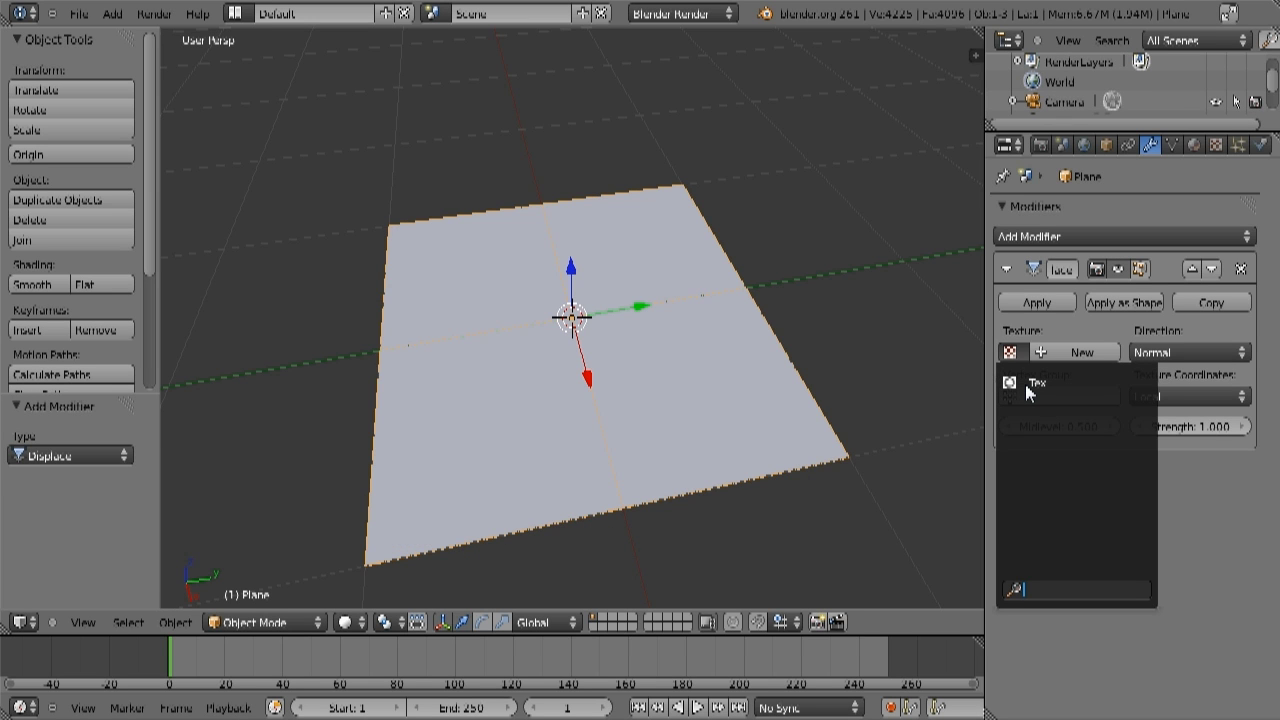
- Link the Tex texture to the Displace modifier and set its strength to 0.5
{"action": "left_click", "coordinate": [1026, 384]}
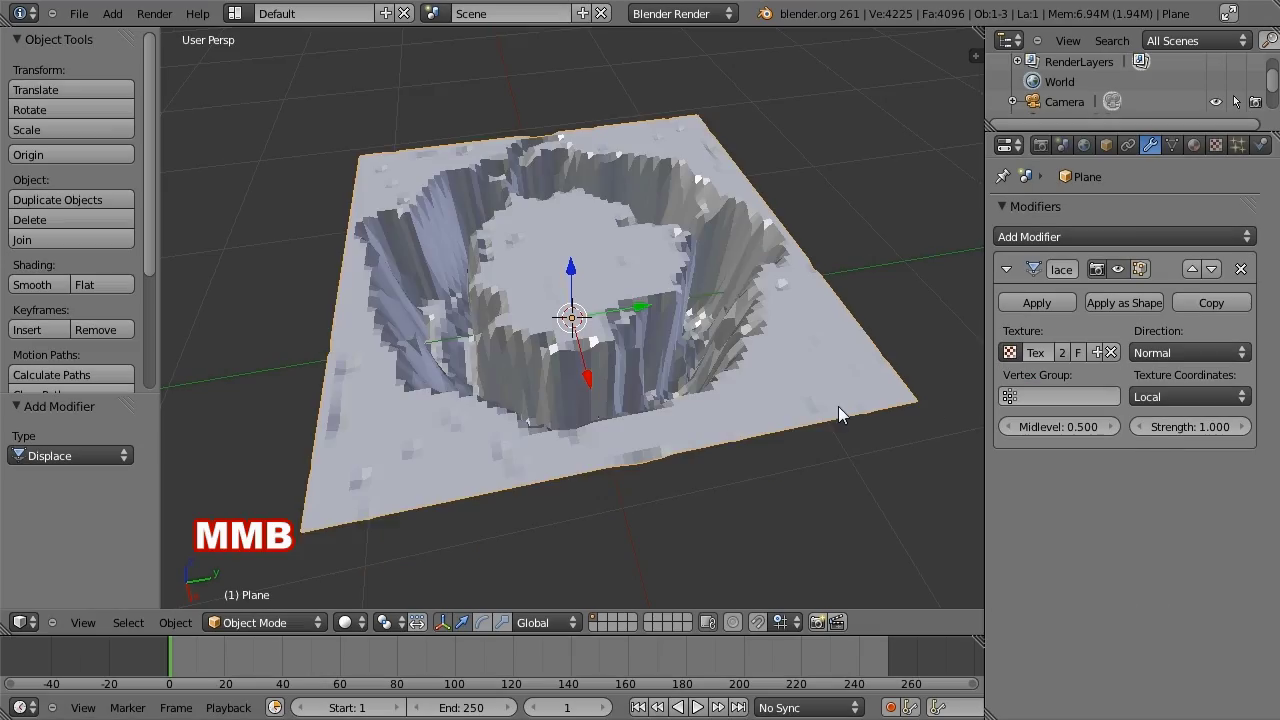
{"action": "mouse_move", "coordinate": [838, 406]}
{"action": "middle_mouse_down"}
{"action": "mouse_move", "coordinate": [643, 469]}
{"action": "mouse_move", "coordinate": [617, 410]}
{"action": "mouse_move", "coordinate": [537, 360]}
{"action": "mouse_move", "coordinate": [394, 357]}
{"action": "mouse_move", "coordinate": [586, 391]}
{"action": "mouse_move", "coordinate": [709, 388]}
{"action": "mouse_move", "coordinate": [573, 422]}
{"action": "mouse_move", "coordinate": [616, 391]}
{"action": "mouse_move", "coordinate": [723, 386]}
{"action": "mouse_move", "coordinate": [674, 415]}
{"action": "mouse_move", "coordinate": [603, 416]}
{"action": "mouse_move", "coordinate": [608, 404]}
{"action": "mouse_move", "coordinate": [589, 449]}
{"action": "mouse_move", "coordinate": [647, 398]}
{"action": "mouse_move", "coordinate": [577, 469]}
{"action": "mouse_move", "coordinate": [602, 445]}
{"action": "middle_mouse_up"}
{"action": "left_click", "coordinate": [1137, 426]}
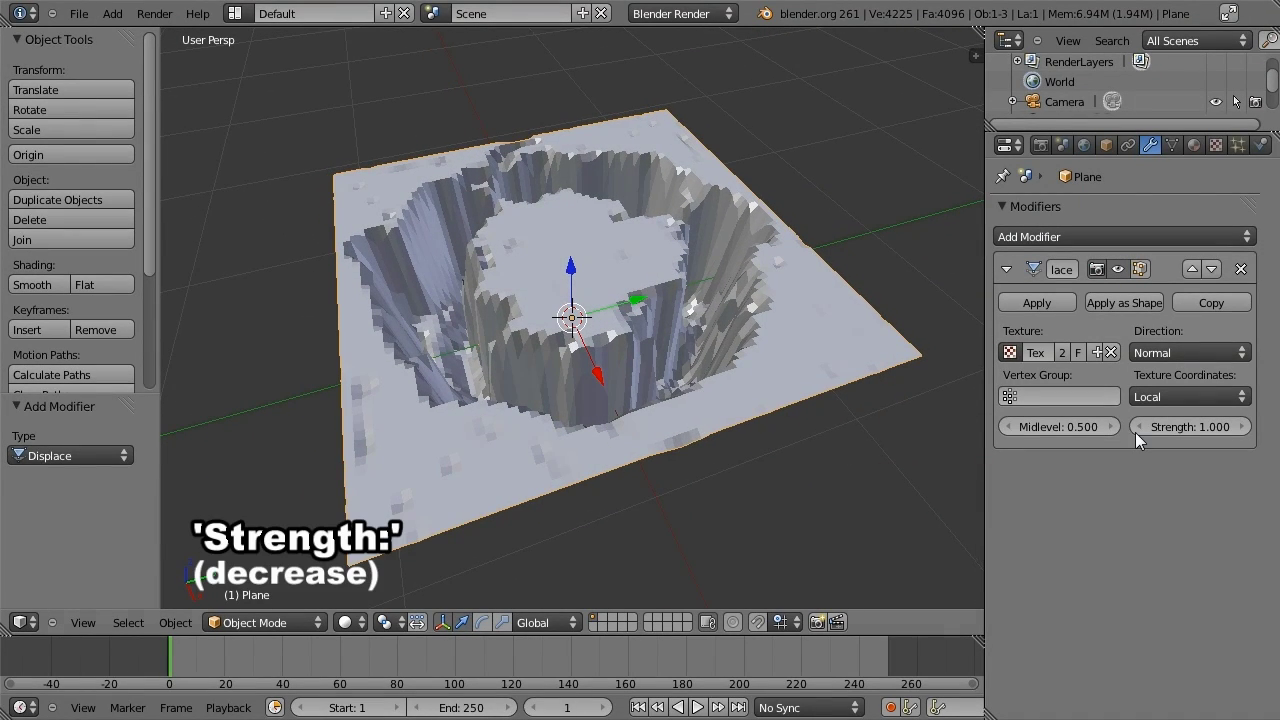
{"action": "left_click", "coordinate": [1137, 426]}
{"action": "left_click", "coordinate": [1137, 426]}
{"action": "left_click", "coordinate": [1242, 426]}
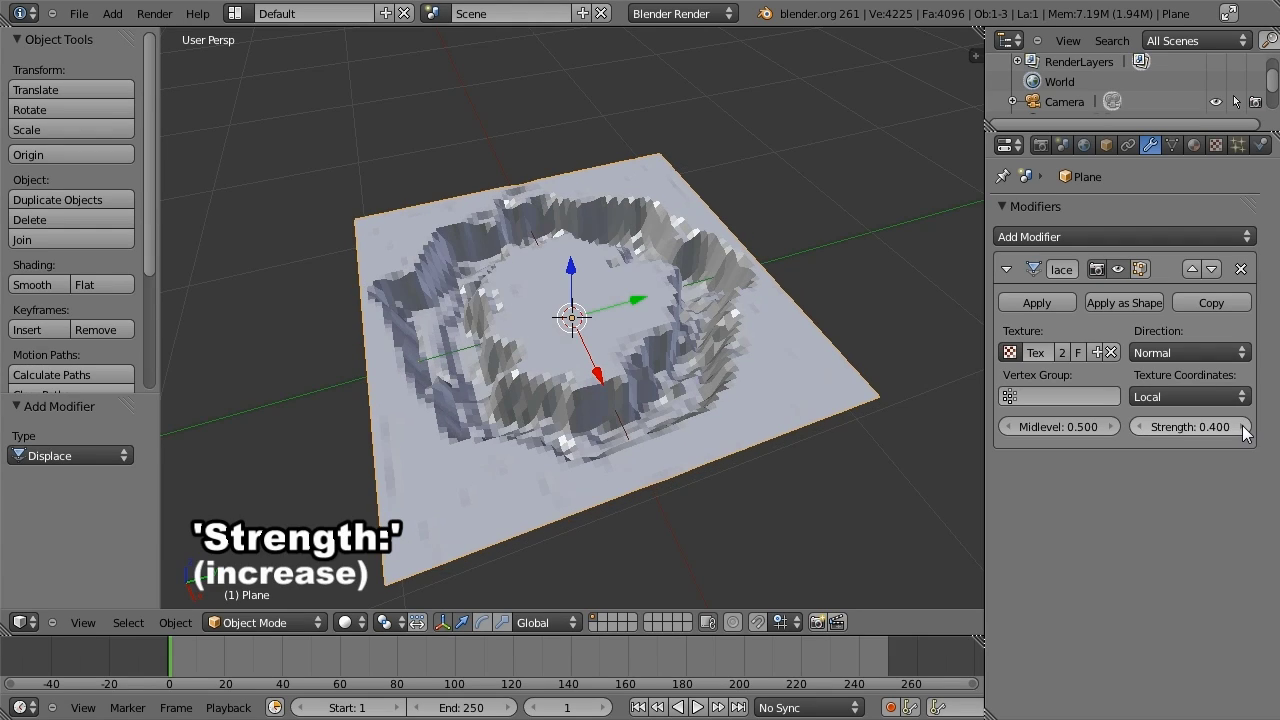
{"action": "mouse_move", "coordinate": [757, 460]}
{"action": "middle_mouse_down"}
{"action": "mouse_move", "coordinate": [570, 422]}
{"action": "mouse_move", "coordinate": [566, 451]}
{"action": "middle_mouse_up"}
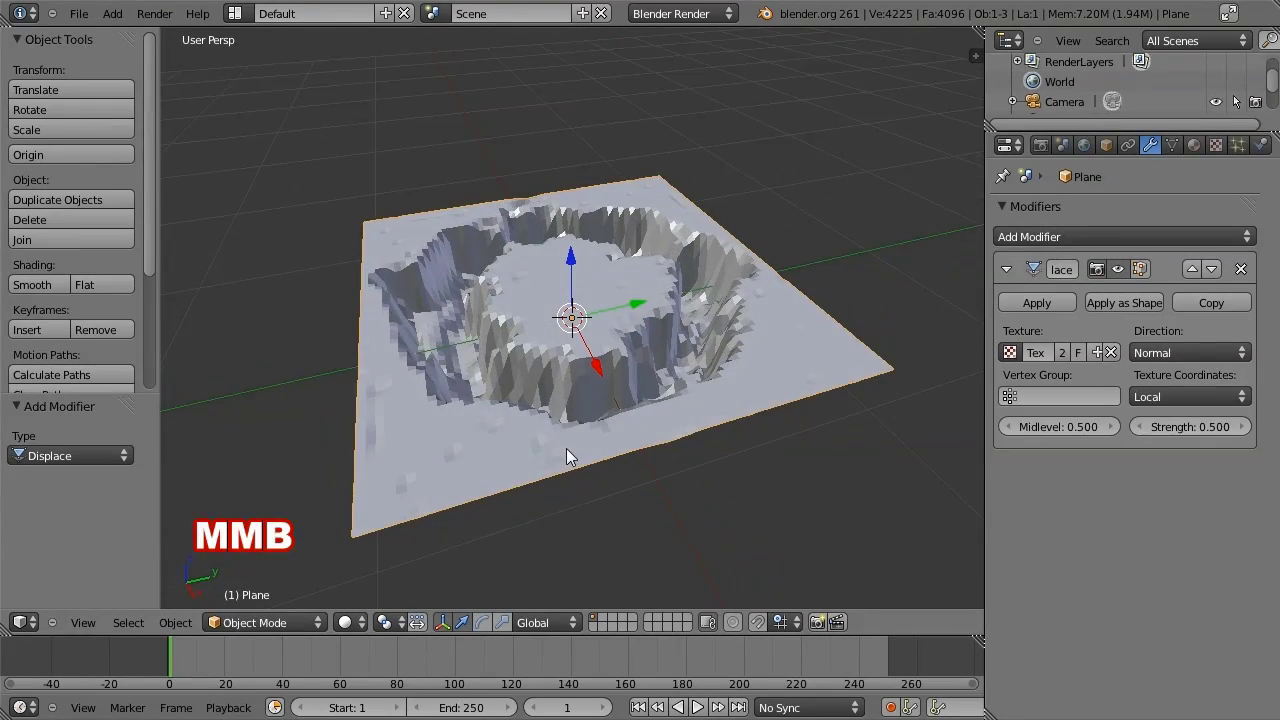
{"action": "scroll", "coordinate": [566, 448], "scroll_direction": "up", "scroll_amount": 3}
{"action": "mouse_move", "coordinate": [481, 367]}
{"action": "middle_mouse_down"}
{"action": "mouse_move", "coordinate": [566, 380]}
{"action": "mouse_move", "coordinate": [489, 384]}
{"action": "mouse_move", "coordinate": [560, 352]}
{"action": "middle_mouse_up"}
{"action": "scroll", "coordinate": [545, 357], "scroll_direction": "up", "scroll_amount": 3}
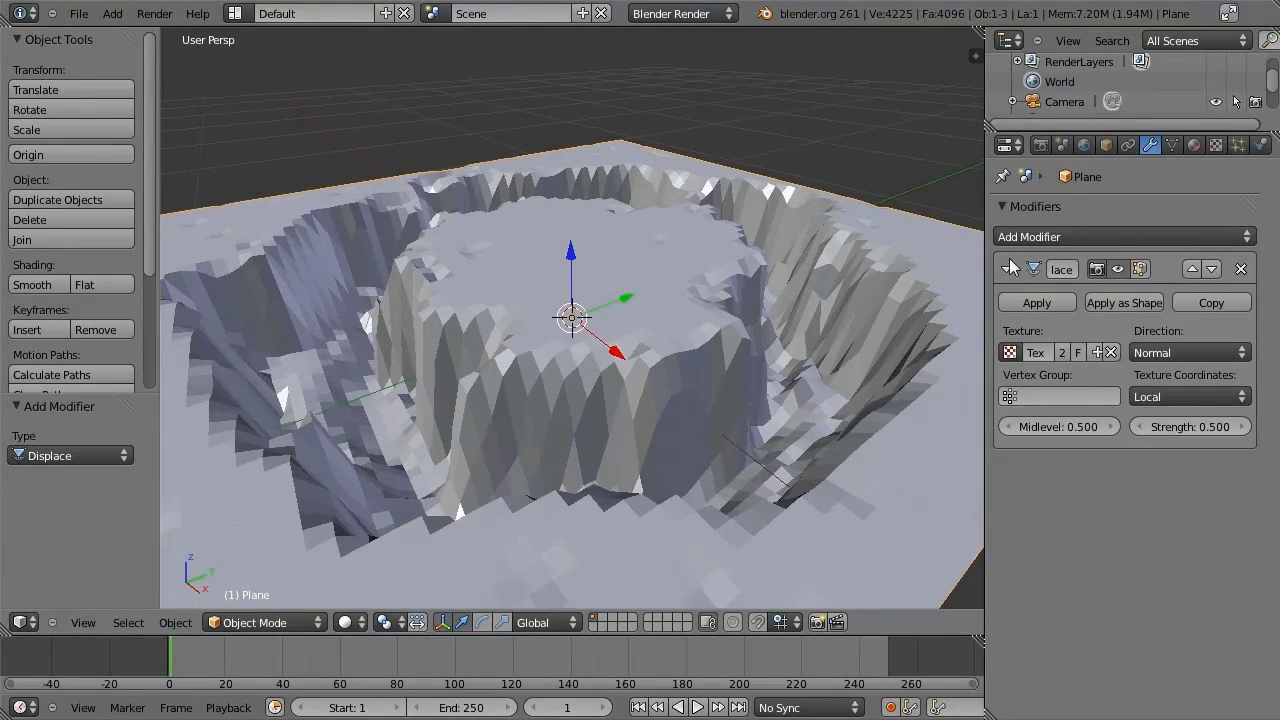
{"action": "left_click", "coordinate": [1043, 303]}
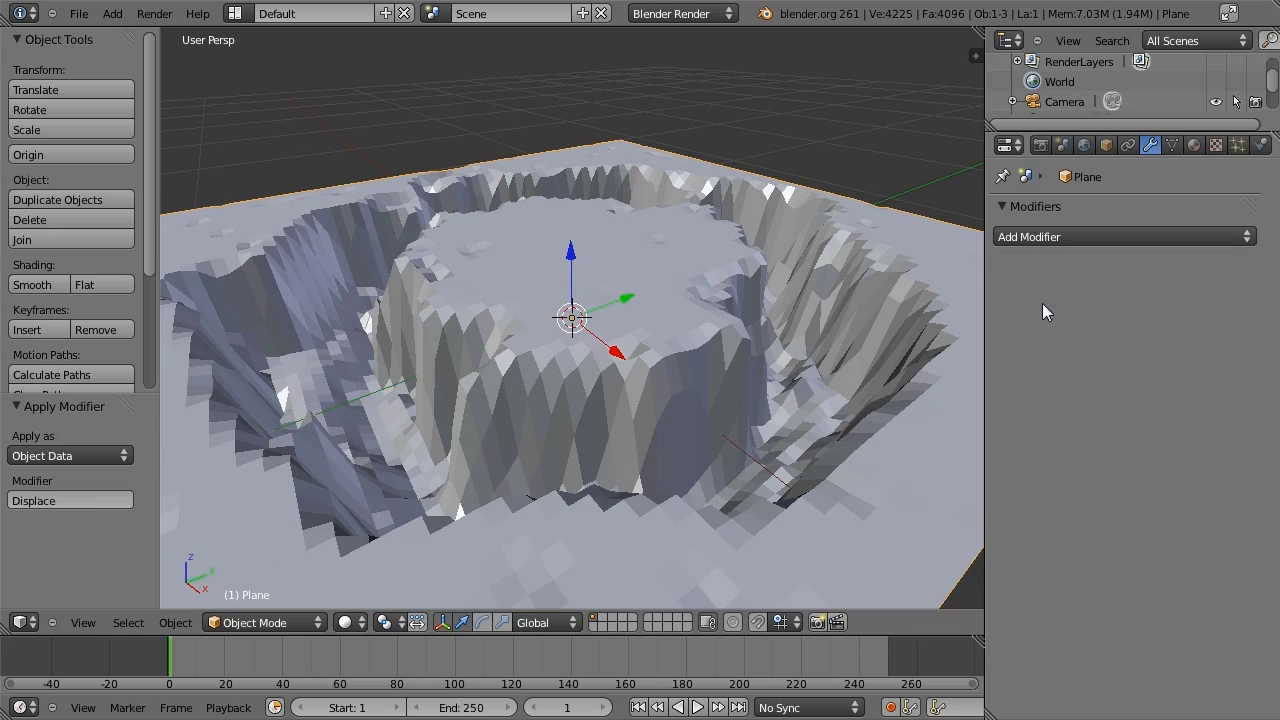
{"action": "mouse_move", "coordinate": [692, 325]}
{"action": "middle_mouse_down"}
{"action": "mouse_move", "coordinate": [683, 394]}
{"action": "mouse_move", "coordinate": [588, 393]}
{"action": "mouse_move", "coordinate": [401, 349]}
{"action": "mouse_move", "coordinate": [688, 333]}
{"action": "mouse_move", "coordinate": [663, 337]}
{"action": "middle_mouse_up"}
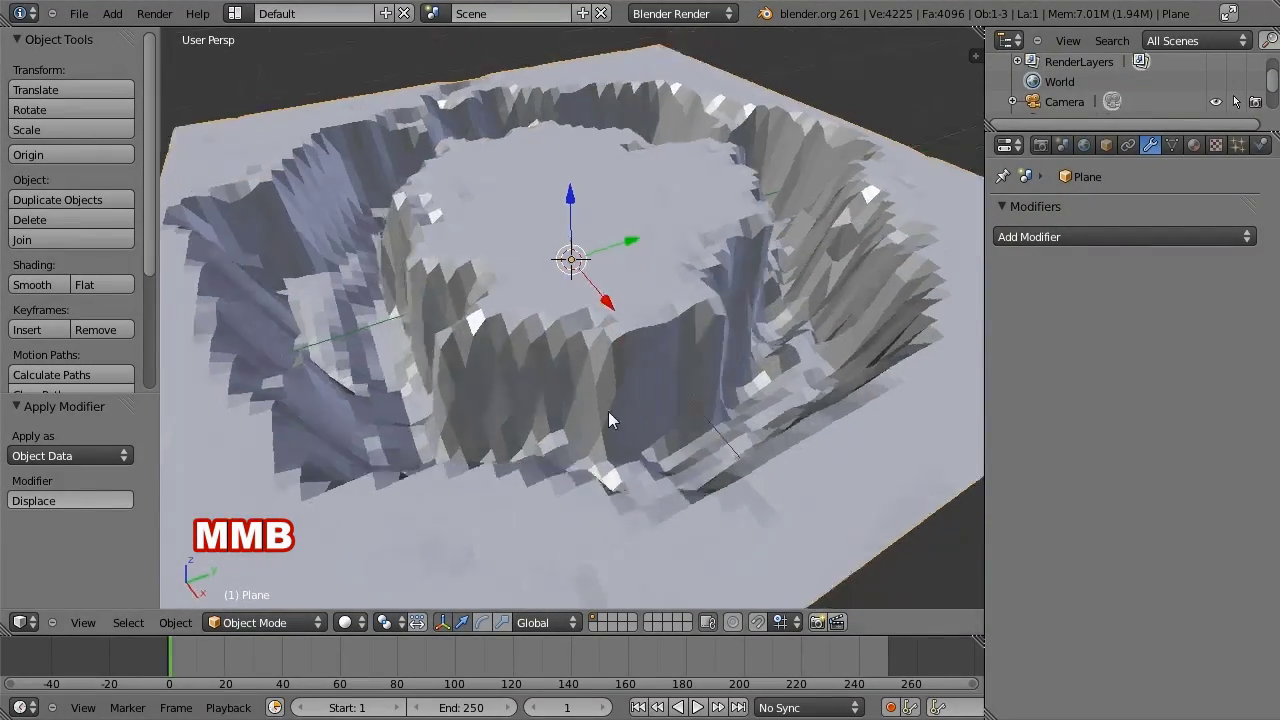
{"action": "mouse_move", "coordinate": [608, 411]}
{"action": "middle_mouse_down"}
{"action": "mouse_move", "coordinate": [897, 374]}
{"action": "mouse_move", "coordinate": [862, 381]}
{"action": "mouse_move", "coordinate": [1048, 383]}
{"action": "middle_mouse_up"}
{"action": "middle_click_drag", "start_coordinate": [750, 419], "coordinate": [537, 417]}
{"action": "key", "text": "Tab"}
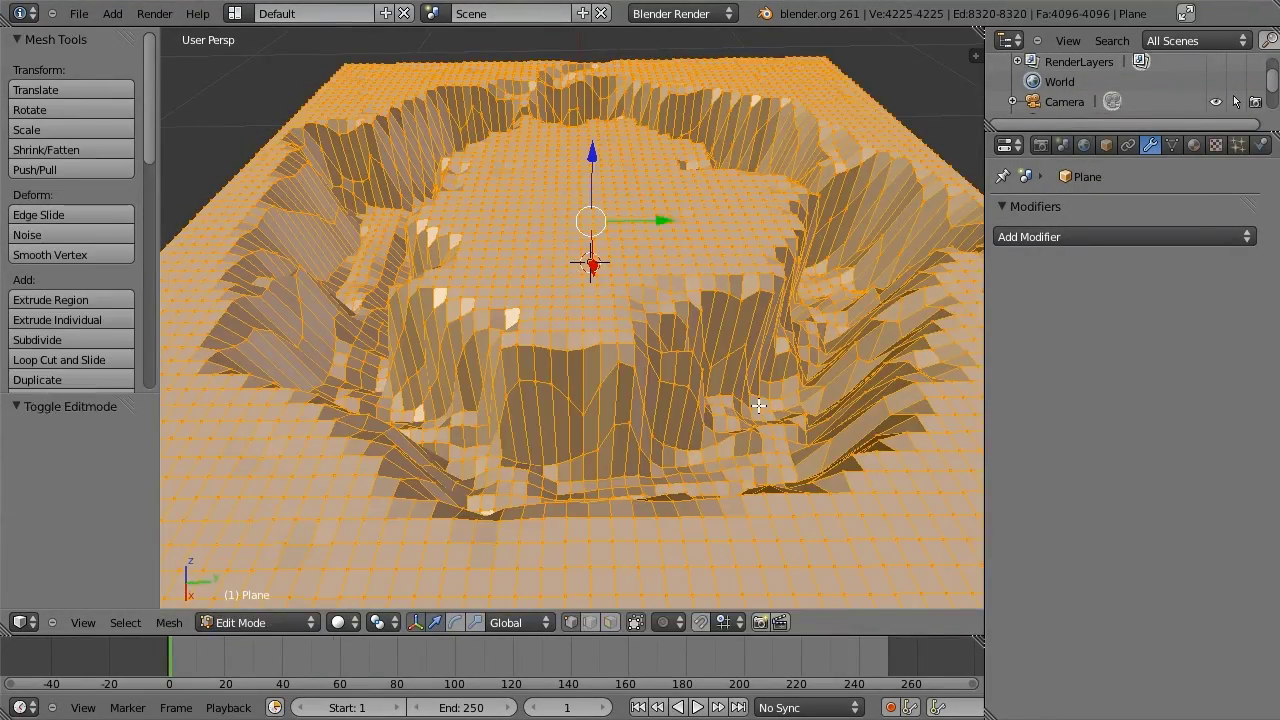
{"action": "mouse_move", "coordinate": [720, 370]}
{"action": "middle_mouse_down"}
{"action": "mouse_move", "coordinate": [722, 404]}
{"action": "mouse_move", "coordinate": [654, 377]}
{"action": "mouse_move", "coordinate": [645, 398]}
{"action": "middle_mouse_up"}
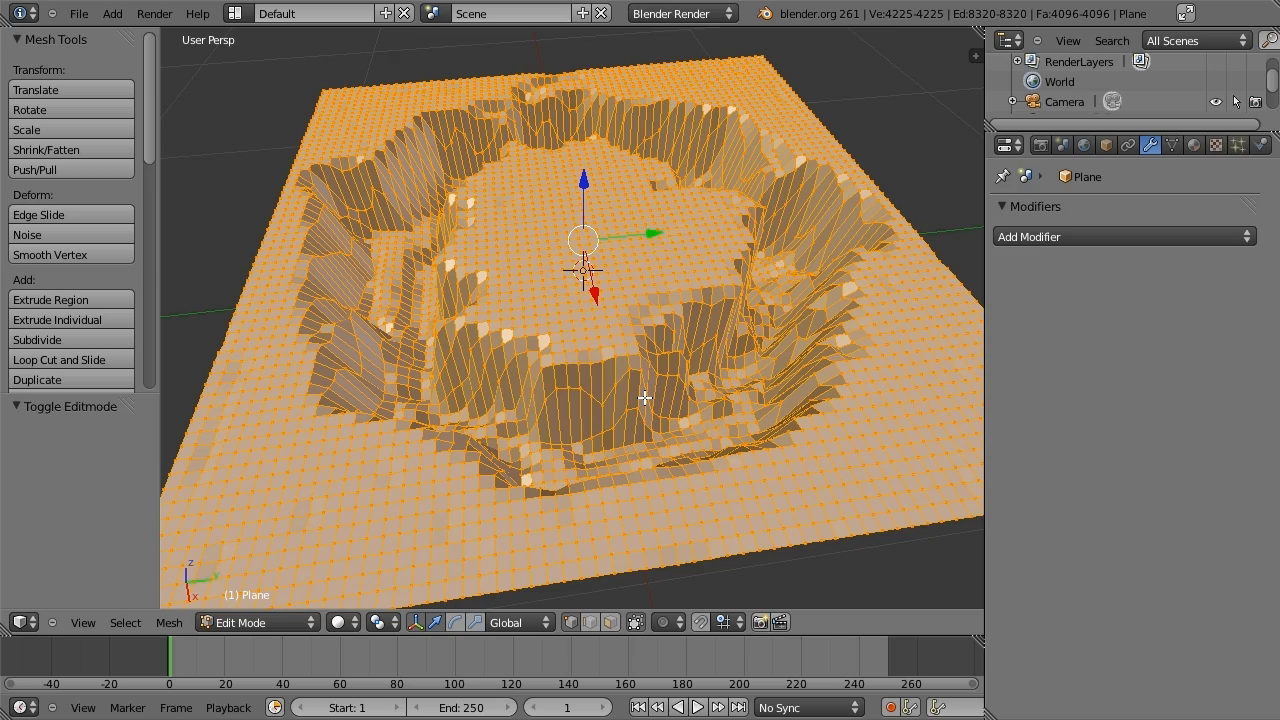
{"action": "mouse_move", "coordinate": [645, 398]}
{"action": "middle_mouse_down"}
{"action": "mouse_move", "coordinate": [575, 451]}
{"action": "mouse_move", "coordinate": [685, 452]}
{"action": "middle_mouse_up"}
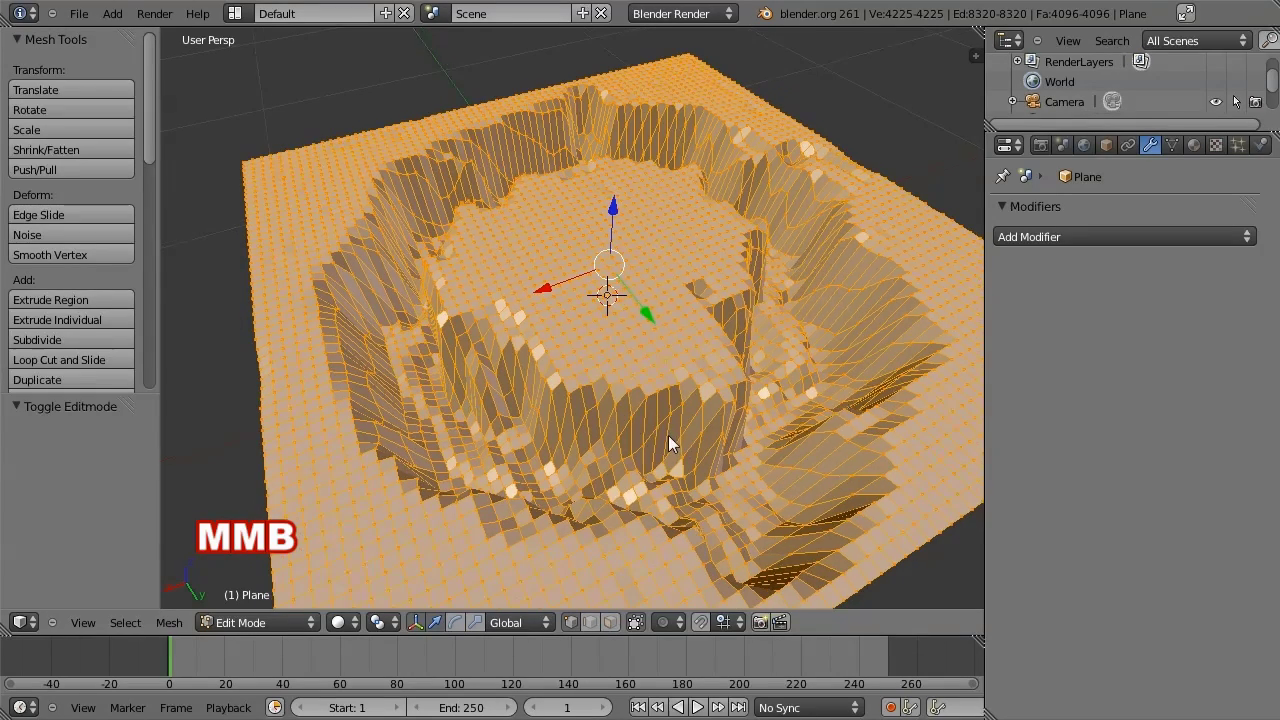
{"action": "key", "text": "Tab"}
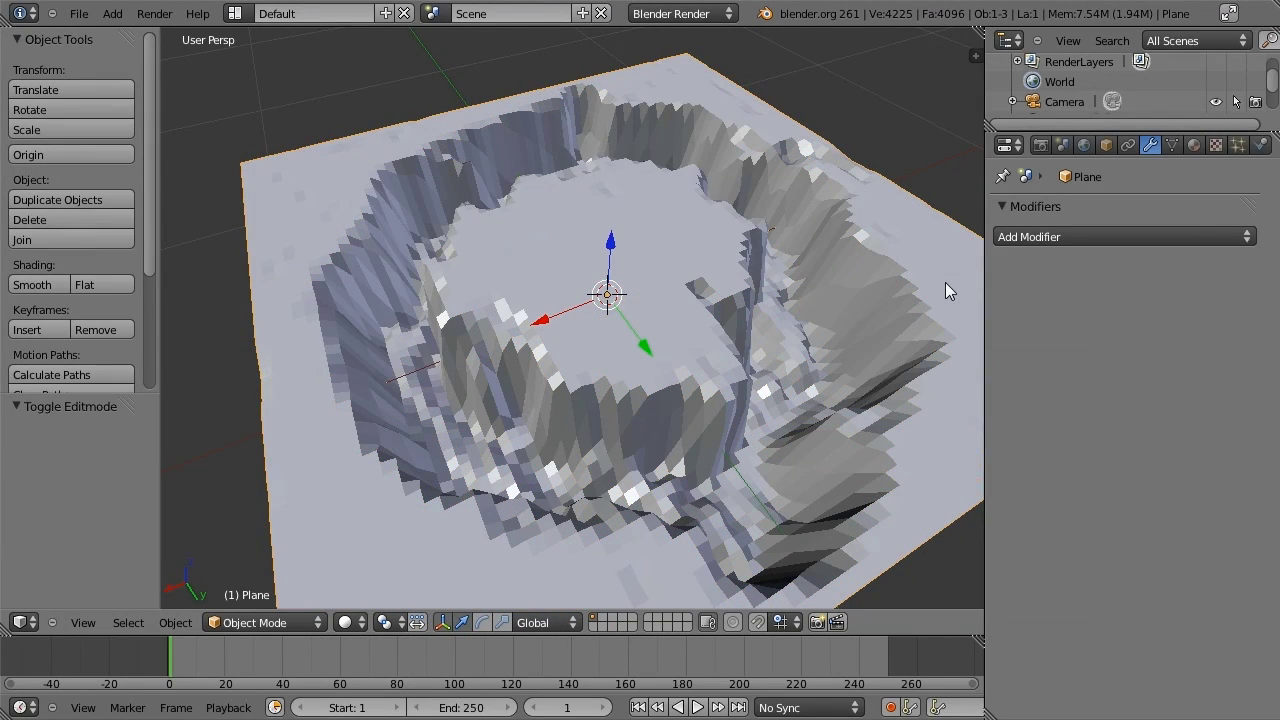
- Select the crater terrain and add a Decimate modifier
{"action": "right_click", "coordinate": [889, 219]}
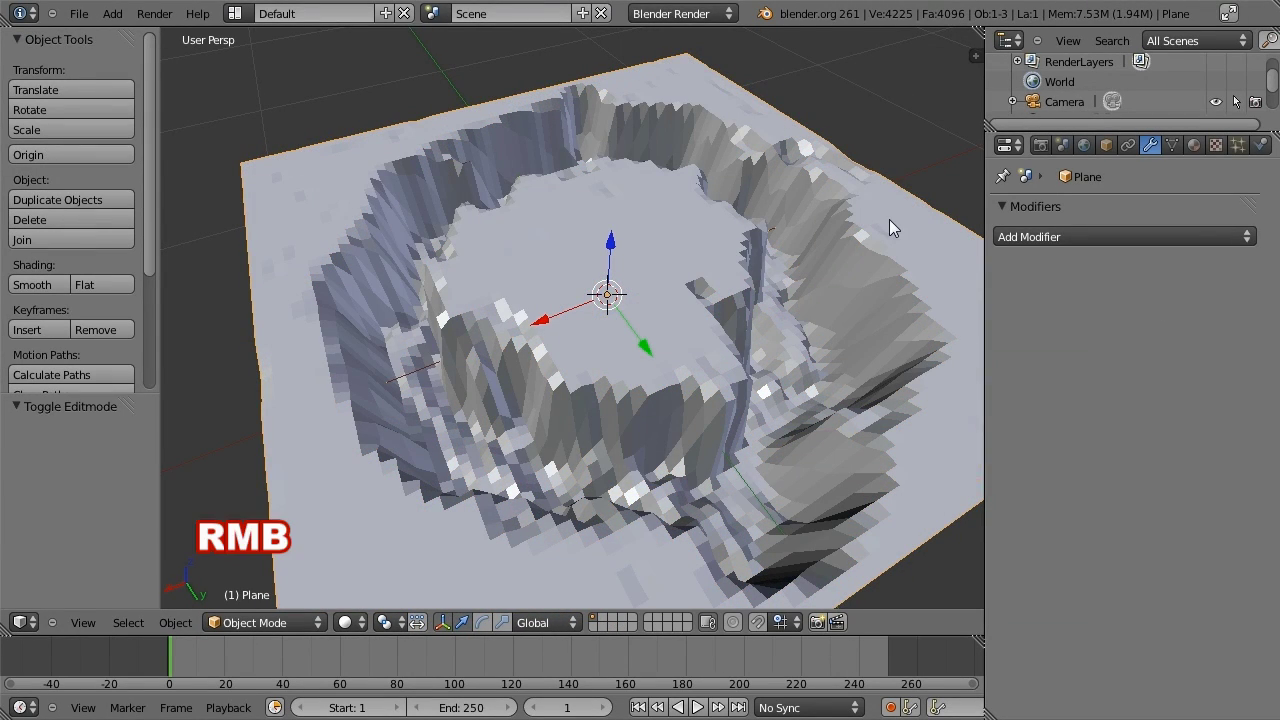
{"action": "left_click", "coordinate": [1142, 235]}
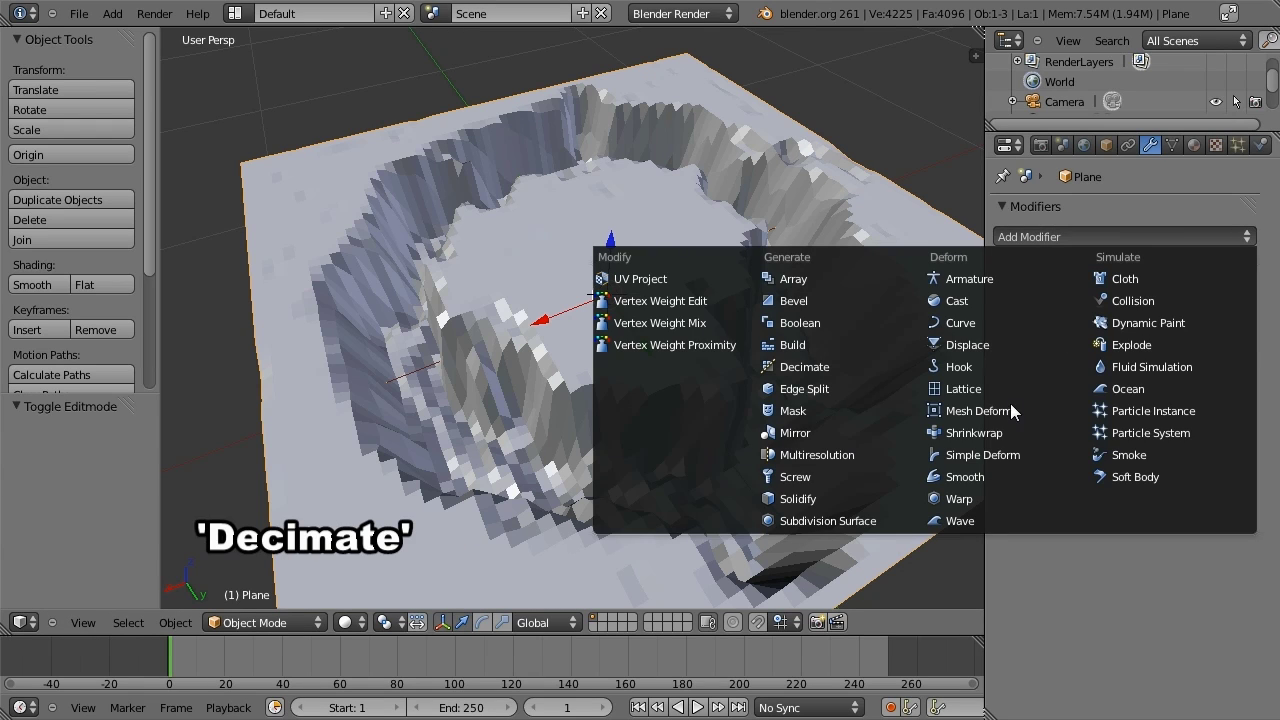
{"action": "left_click", "coordinate": [832, 374]}
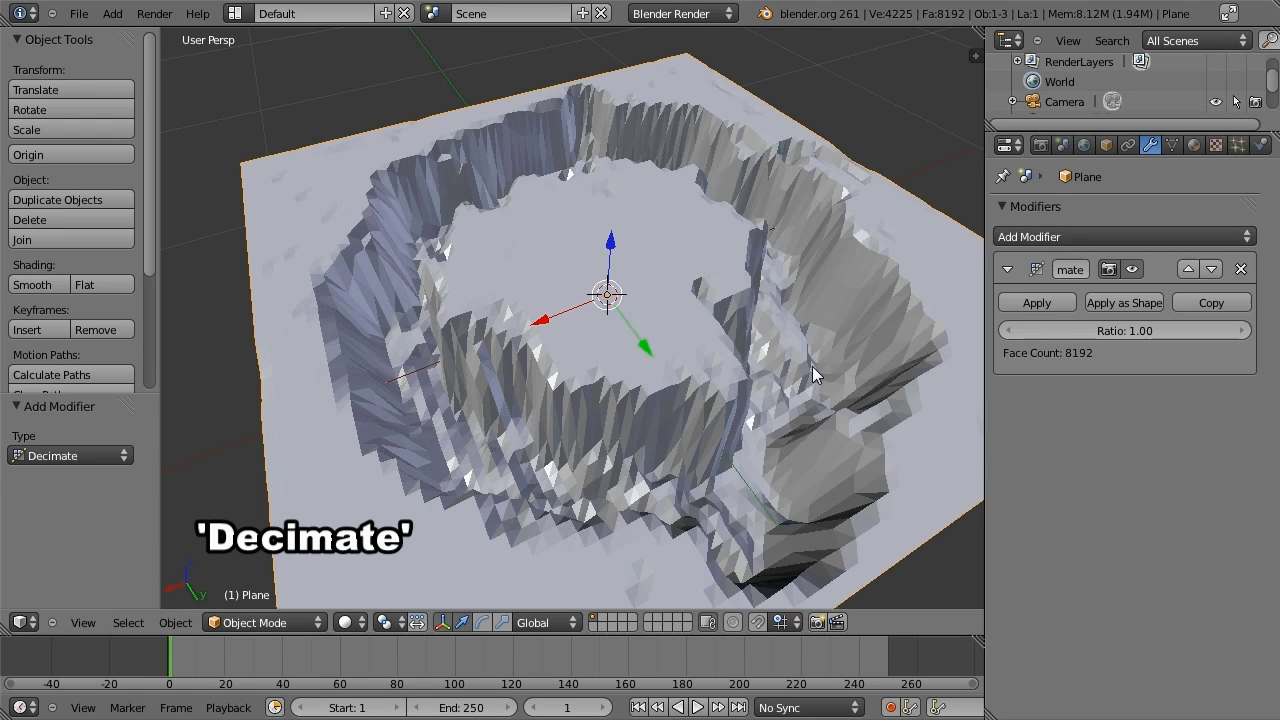
- Turn on All Edges display in the viewport sidebar
{"action": "key", "text": "n"}
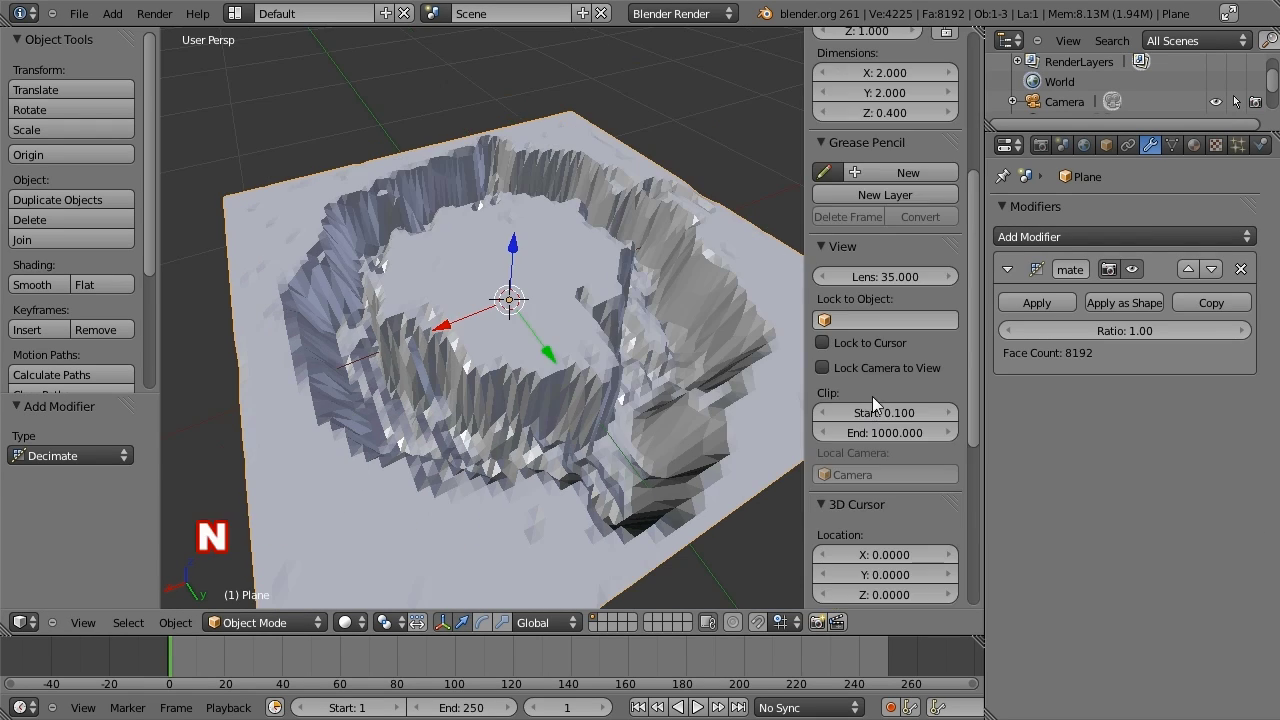
{"action": "scroll", "coordinate": [872, 396], "scroll_direction": "down", "scroll_amount": 3}
{"action": "scroll", "coordinate": [900, 433], "scroll_direction": "down", "scroll_amount": 3}
{"action": "left_click", "coordinate": [832, 449]}
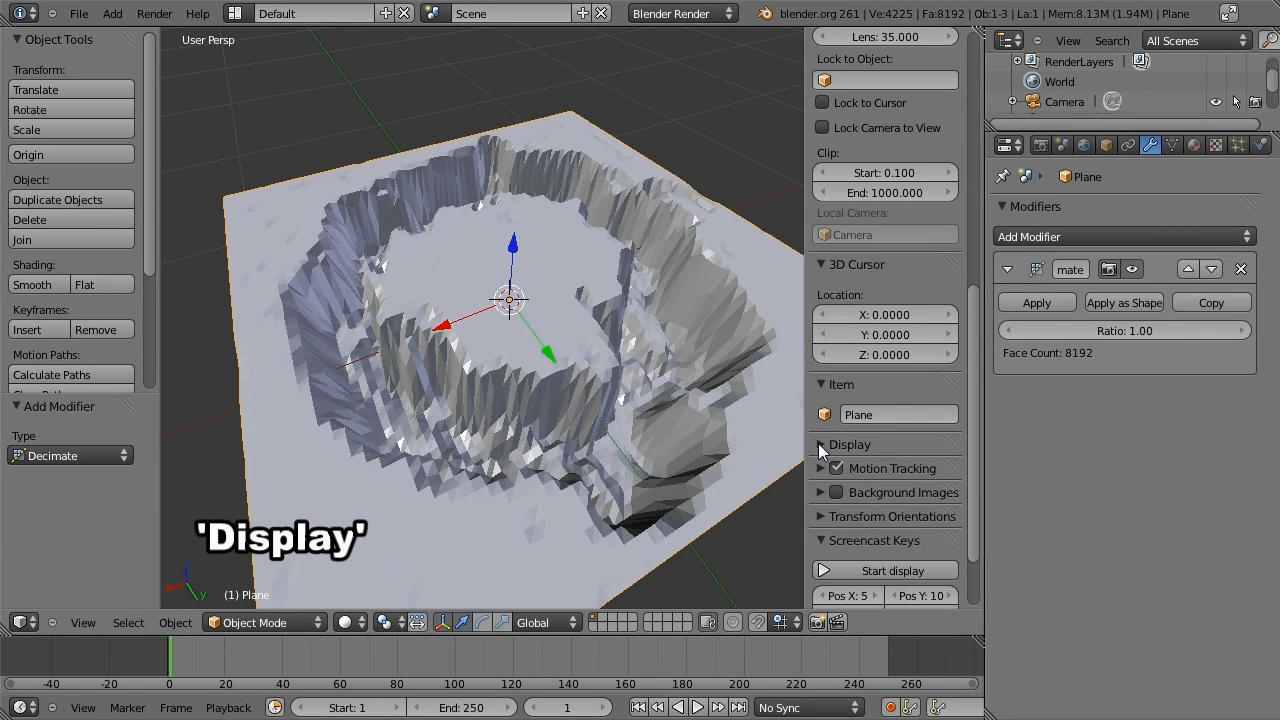
{"action": "left_click", "coordinate": [818, 443]}
{"action": "scroll", "coordinate": [822, 500], "scroll_direction": "down", "scroll_amount": 2}
{"action": "left_click", "coordinate": [823, 526]}
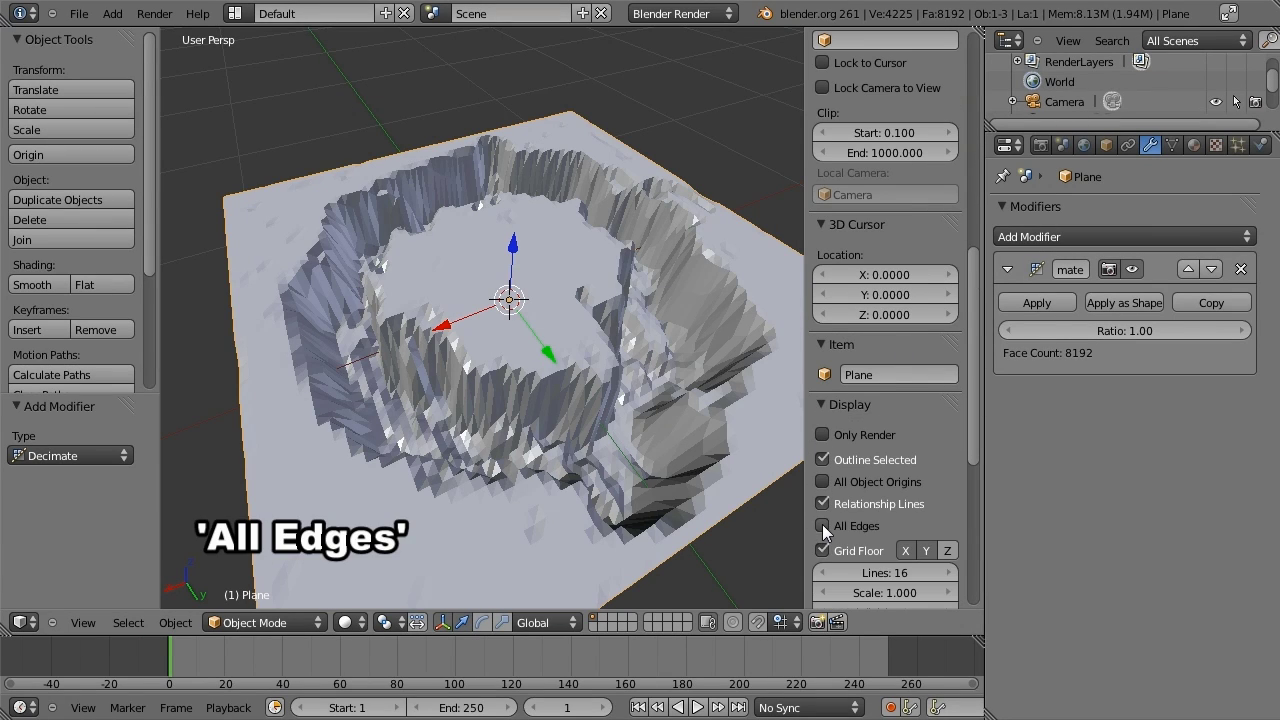
{"action": "scroll", "coordinate": [894, 480], "scroll_direction": "up", "scroll_amount": 3}
{"action": "scroll", "coordinate": [894, 480], "scroll_direction": "up", "scroll_amount": 2}
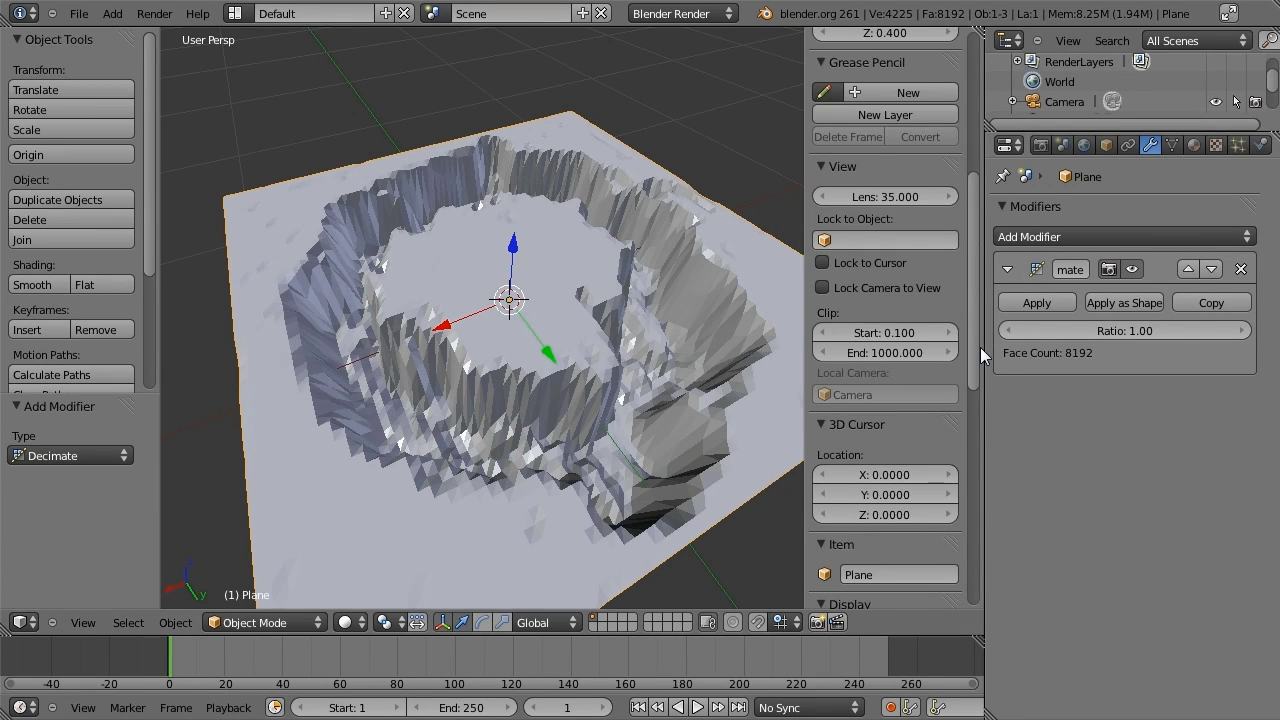
- Enable Wire display in the object's properties to overlay the wireframe
{"action": "left_click", "coordinate": [1106, 146]}
{"action": "scroll", "coordinate": [1070, 640], "scroll_direction": "down", "scroll_amount": 1}
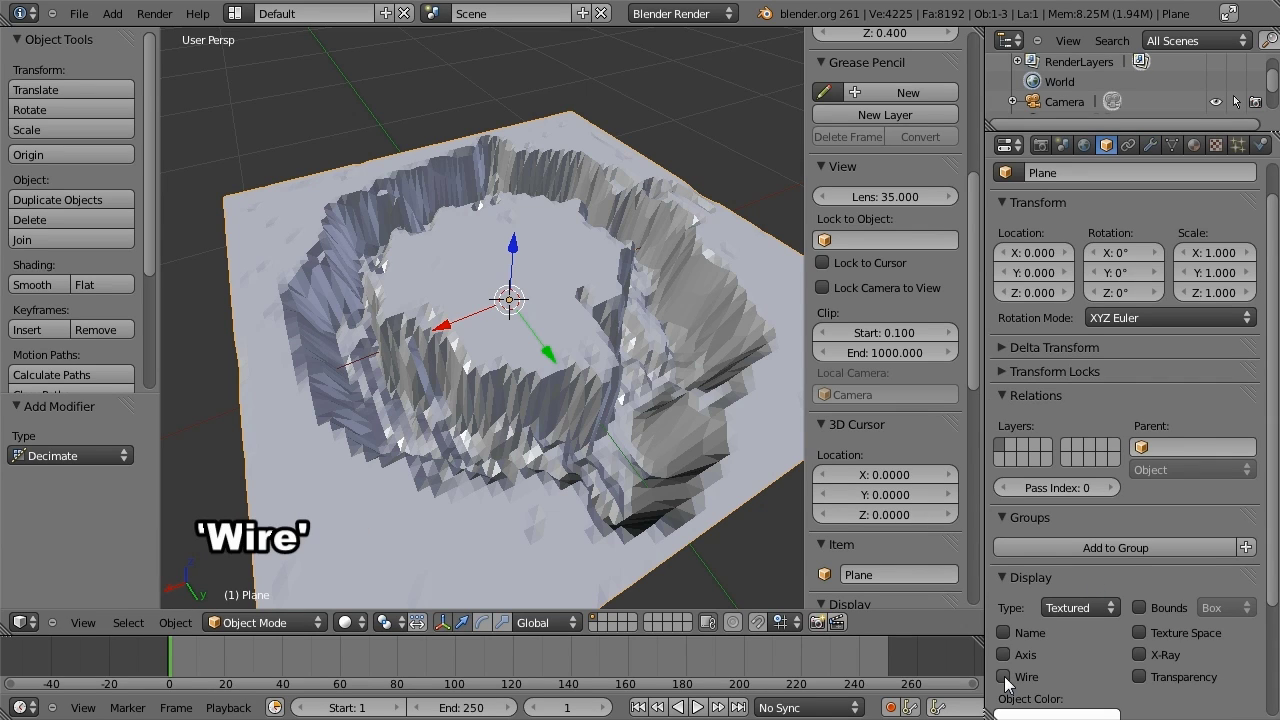
{"action": "left_click", "coordinate": [1004, 677]}
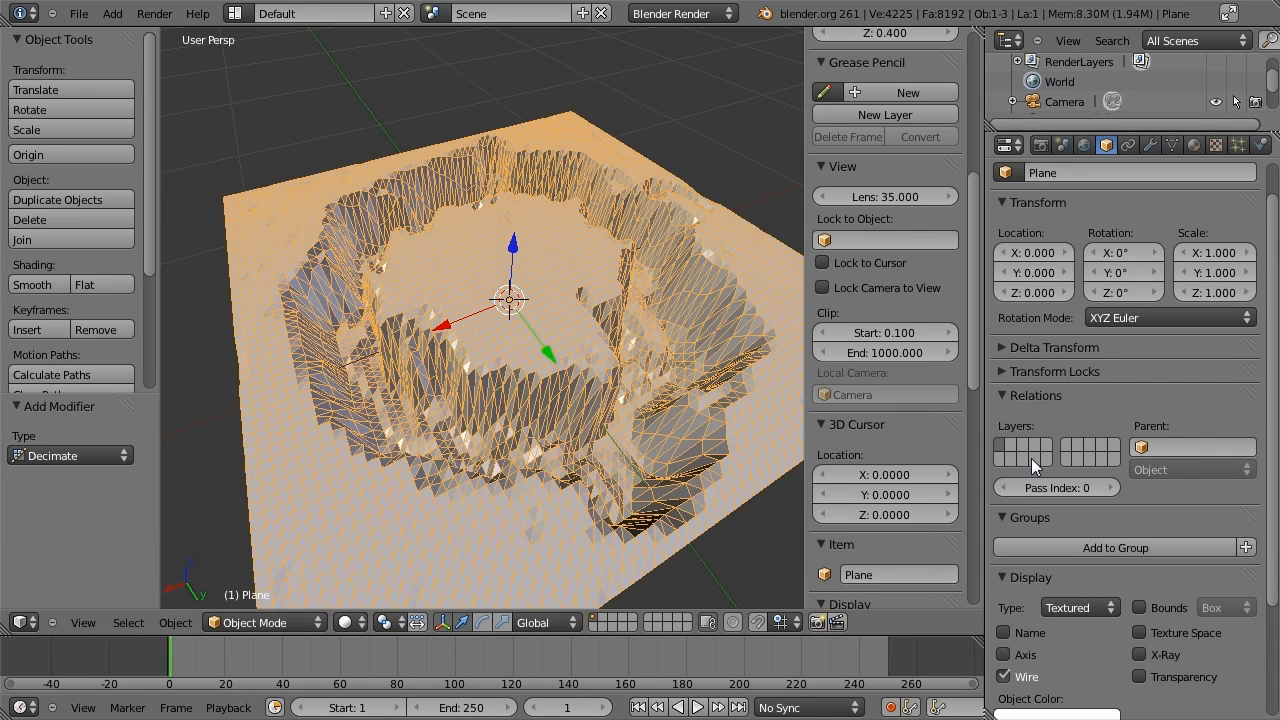
{"action": "left_click", "coordinate": [1149, 147]}
{"action": "mouse_move", "coordinate": [597, 425]}
{"action": "middle_mouse_down"}
{"action": "mouse_move", "coordinate": [388, 392]}
{"action": "mouse_move", "coordinate": [430, 330]}
{"action": "middle_mouse_up"}
{"action": "scroll", "coordinate": [494, 345], "scroll_direction": "up", "scroll_amount": 4}
{"action": "scroll", "coordinate": [562, 266], "scroll_direction": "up", "scroll_amount": 2}
{"action": "key", "text": "a"}
{"action": "key", "text": "a"}
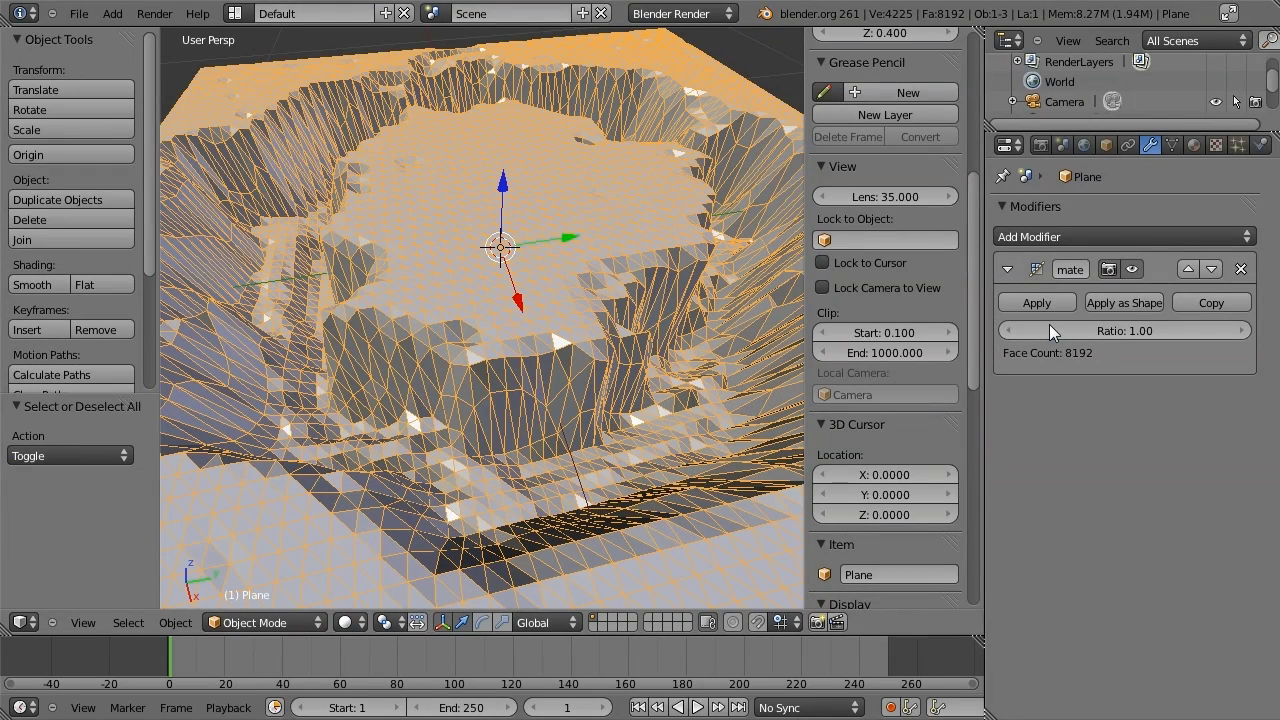
- Drag the Decimate ratio down to 0.40, leaving 3243 faces
{"action": "left_click_drag", "start_coordinate": [1180, 331], "coordinate": [1132, 331]}
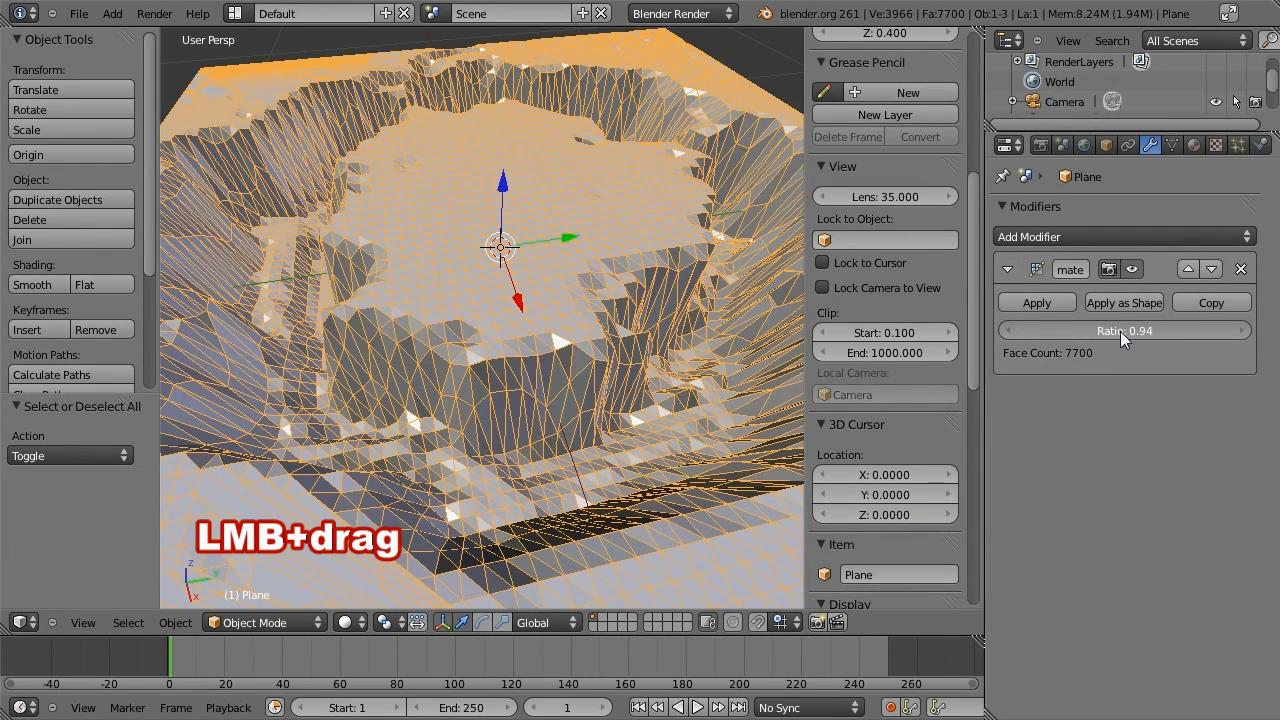
{"action": "mouse_move", "coordinate": [1093, 330]}
{"action": "left_mouse_down"}
{"action": "mouse_move", "coordinate": [1016, 336]}
{"action": "mouse_move", "coordinate": [1212, 329]}
{"action": "left_mouse_up"}
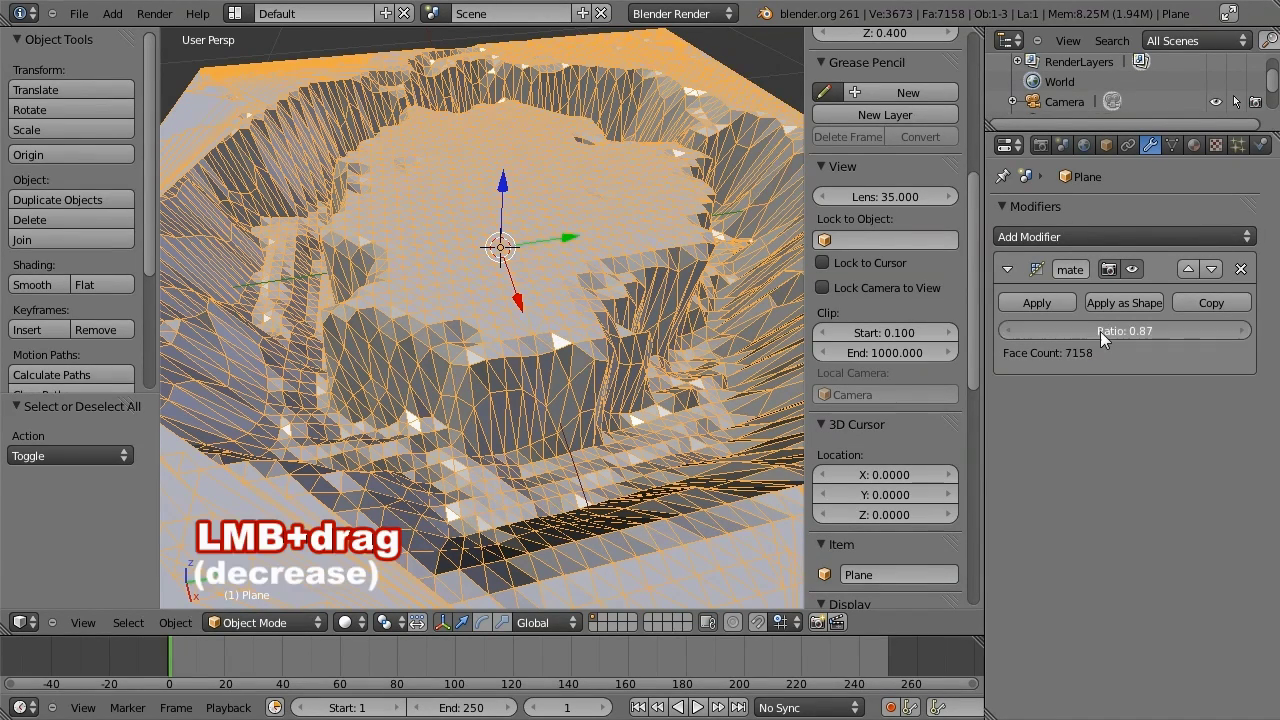
{"action": "mouse_move", "coordinate": [1054, 328]}
{"action": "left_mouse_down"}
{"action": "mouse_move", "coordinate": [996, 329]}
{"action": "mouse_move", "coordinate": [1189, 335]}
{"action": "mouse_move", "coordinate": [1162, 328]}
{"action": "left_mouse_up"}
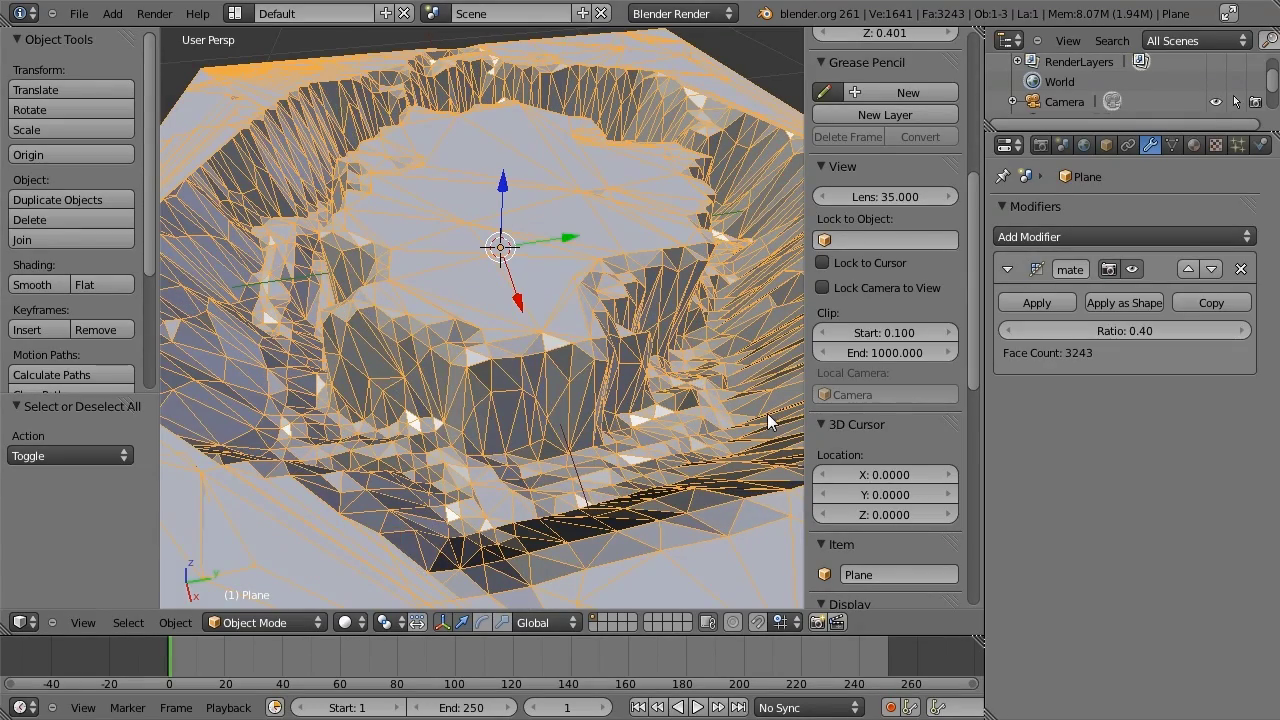
{"action": "mouse_move", "coordinate": [767, 413]}
{"action": "middle_mouse_down"}
{"action": "mouse_move", "coordinate": [463, 394]}
{"action": "mouse_move", "coordinate": [634, 366]}
{"action": "mouse_move", "coordinate": [668, 372]}
{"action": "mouse_move", "coordinate": [344, 380]}
{"action": "mouse_move", "coordinate": [403, 405]}
{"action": "mouse_move", "coordinate": [586, 400]}
{"action": "mouse_move", "coordinate": [461, 438]}
{"action": "mouse_move", "coordinate": [572, 408]}
{"action": "mouse_move", "coordinate": [561, 481]}
{"action": "mouse_move", "coordinate": [674, 499]}
{"action": "mouse_move", "coordinate": [423, 429]}
{"action": "mouse_move", "coordinate": [437, 435]}
{"action": "middle_mouse_up"}
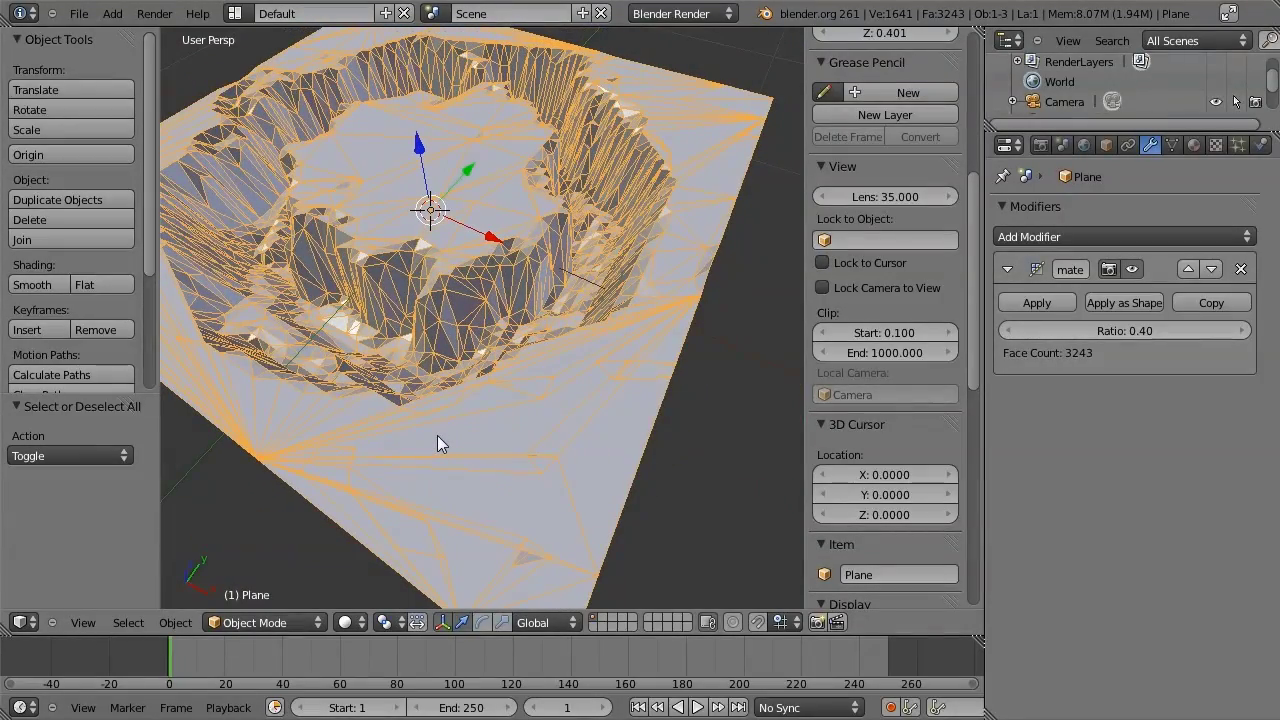
{"action": "middle_click", "coordinate": [437, 435]}
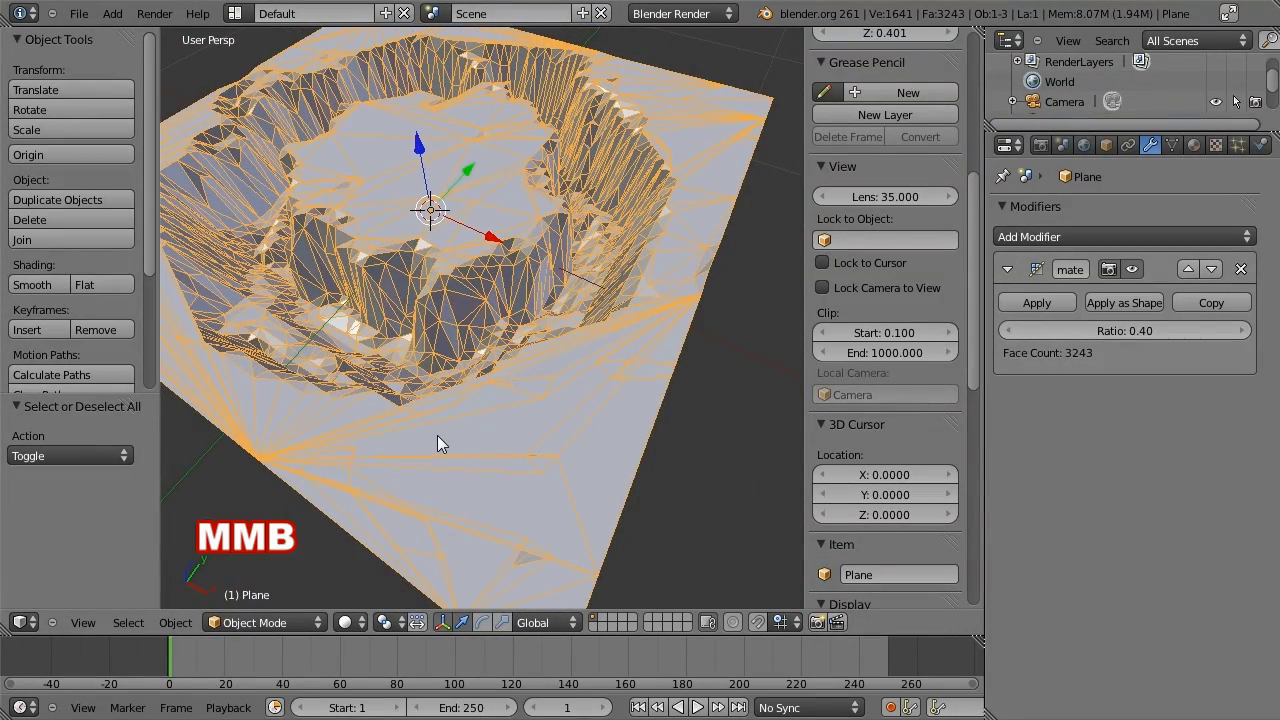
{"action": "mouse_move", "coordinate": [437, 437]}
{"action": "middle_mouse_down"}
{"action": "mouse_move", "coordinate": [641, 419]}
{"action": "mouse_move", "coordinate": [577, 400]}
{"action": "mouse_move", "coordinate": [585, 392]}
{"action": "mouse_move", "coordinate": [453, 435]}
{"action": "mouse_move", "coordinate": [486, 471]}
{"action": "mouse_move", "coordinate": [549, 477]}
{"action": "mouse_move", "coordinate": [429, 467]}
{"action": "mouse_move", "coordinate": [519, 497]}
{"action": "mouse_move", "coordinate": [672, 476]}
{"action": "mouse_move", "coordinate": [680, 491]}
{"action": "mouse_move", "coordinate": [657, 449]}
{"action": "mouse_move", "coordinate": [790, 323]}
{"action": "middle_mouse_up"}
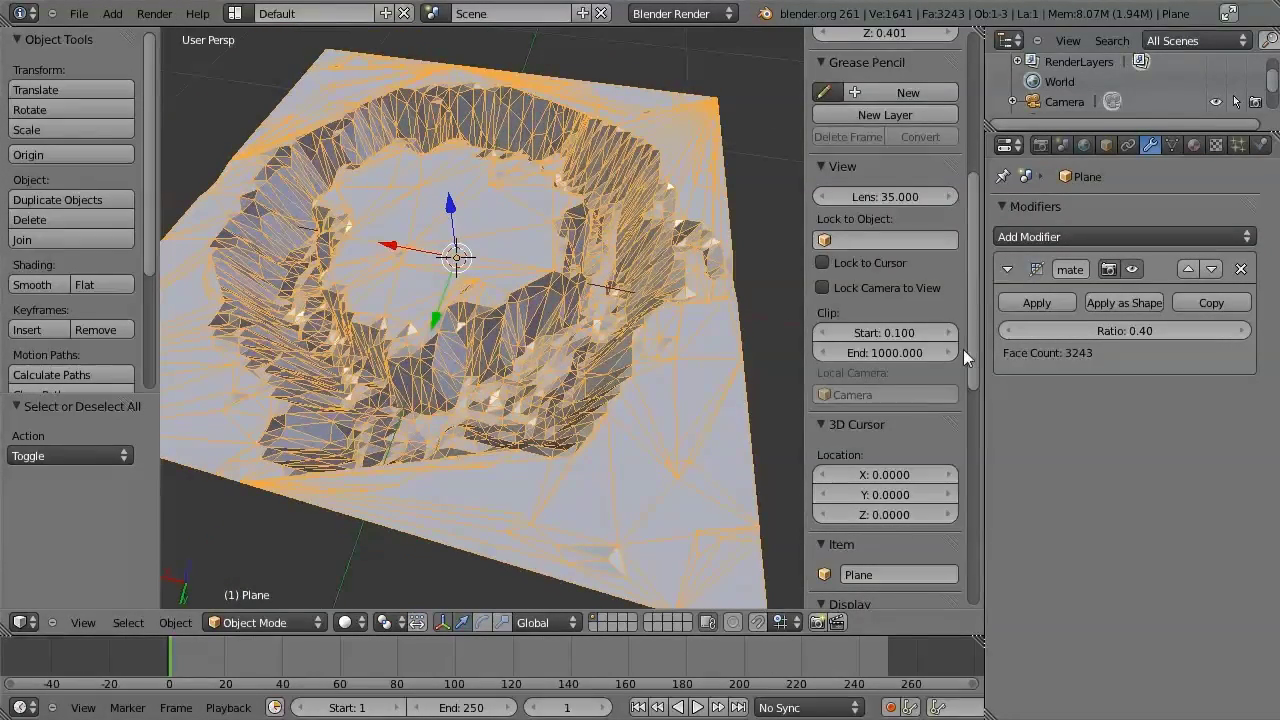
- Apply the Decimate modifier and merge a few vertices near the front edge
{"action": "left_click", "coordinate": [1060, 309]}
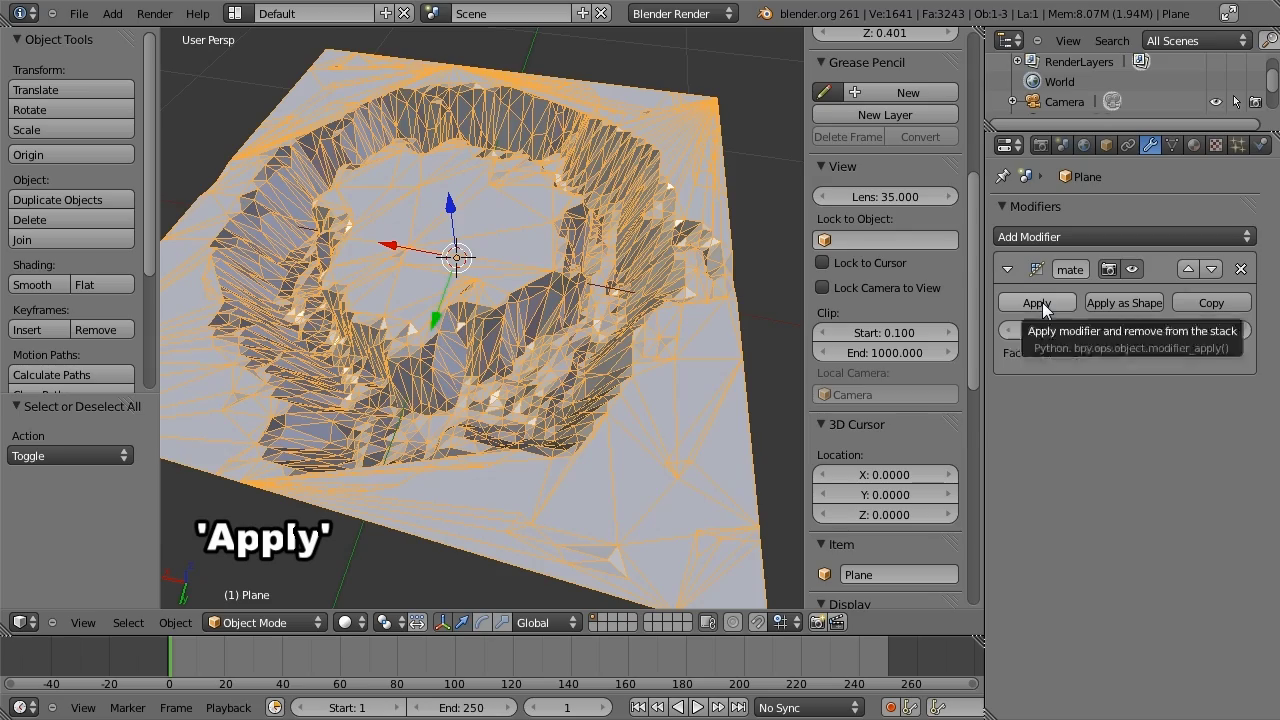
{"action": "middle_click_drag", "start_coordinate": [586, 420], "coordinate": [496, 412]}
{"action": "key", "text": "Tab"}
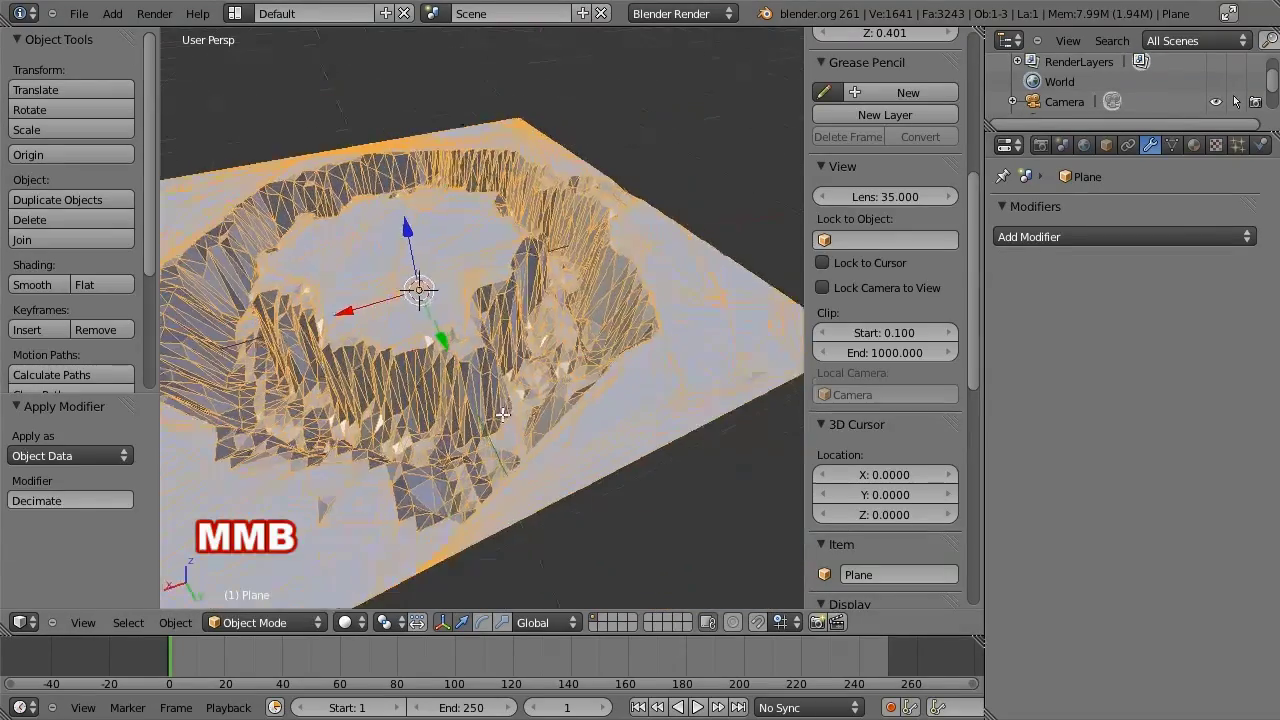
{"action": "middle_click_drag", "start_coordinate": [552, 478], "coordinate": [520, 460], "text": "shift"}
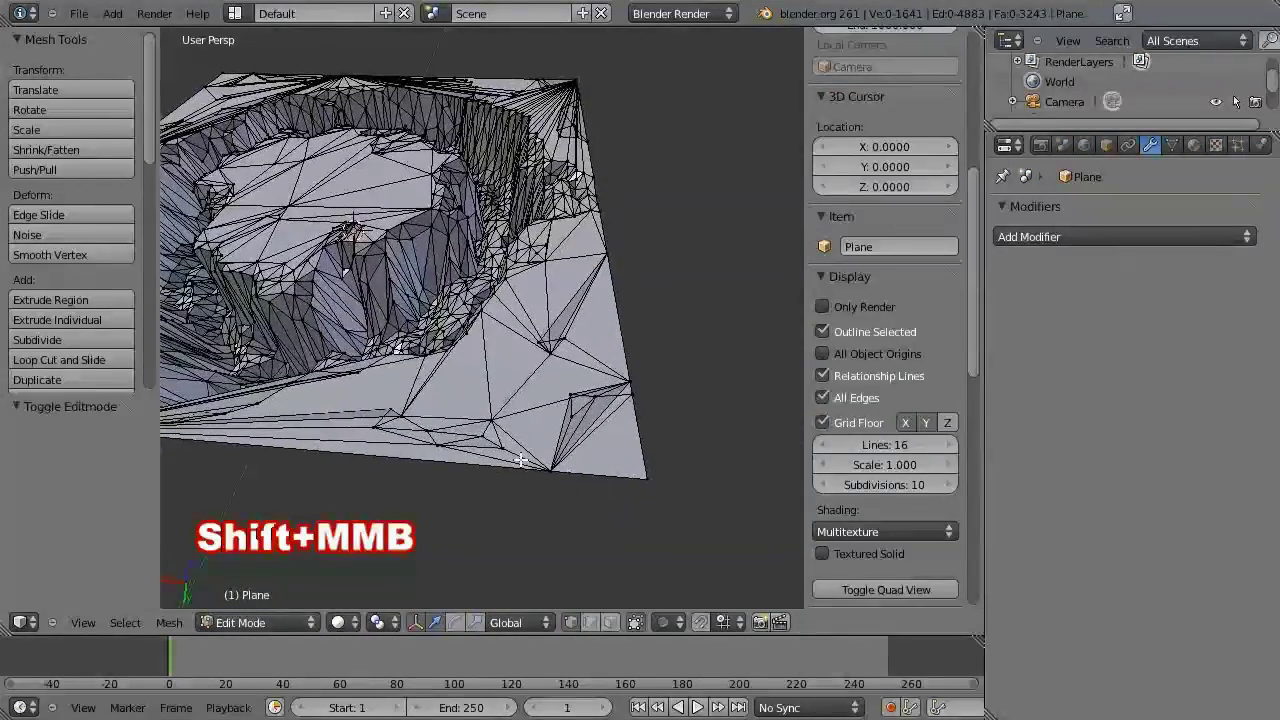
{"action": "right_click", "coordinate": [543, 470], "text": "shift"}
{"action": "right_click", "coordinate": [543, 470], "text": "shift"}
{"action": "right_click", "coordinate": [564, 390], "text": "shift"}
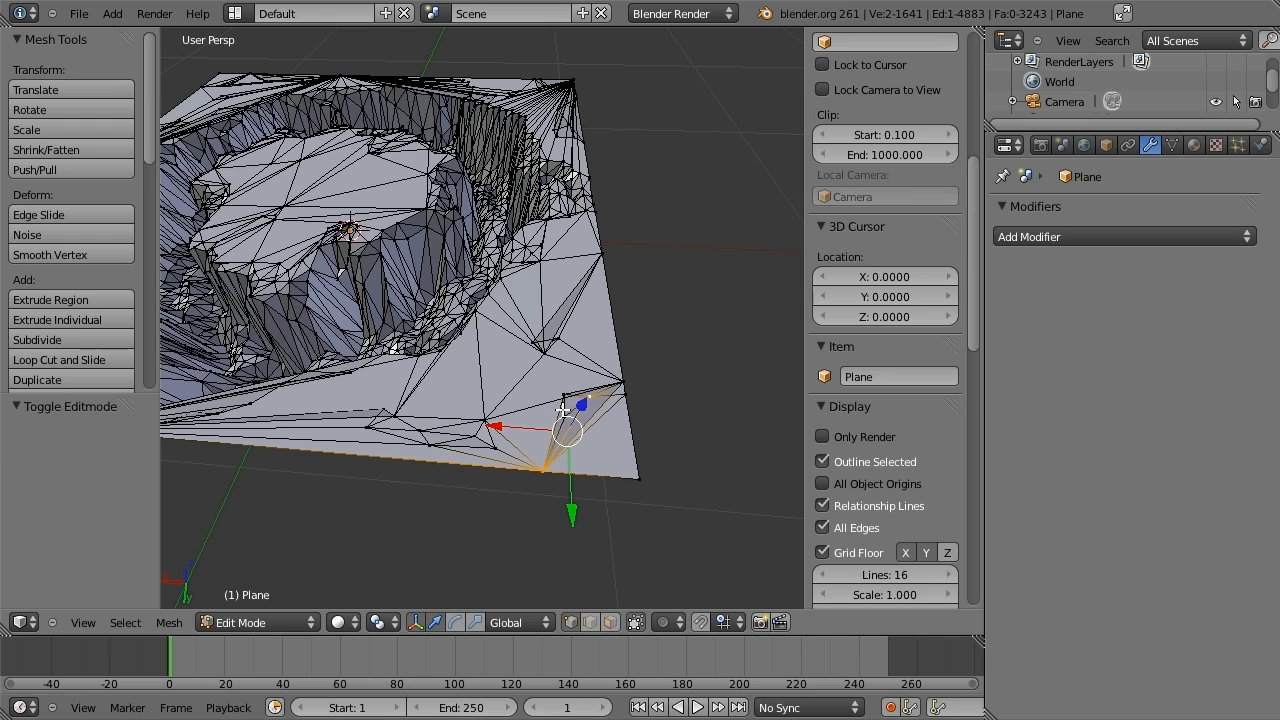
{"action": "left_click", "coordinate": [581, 418]}
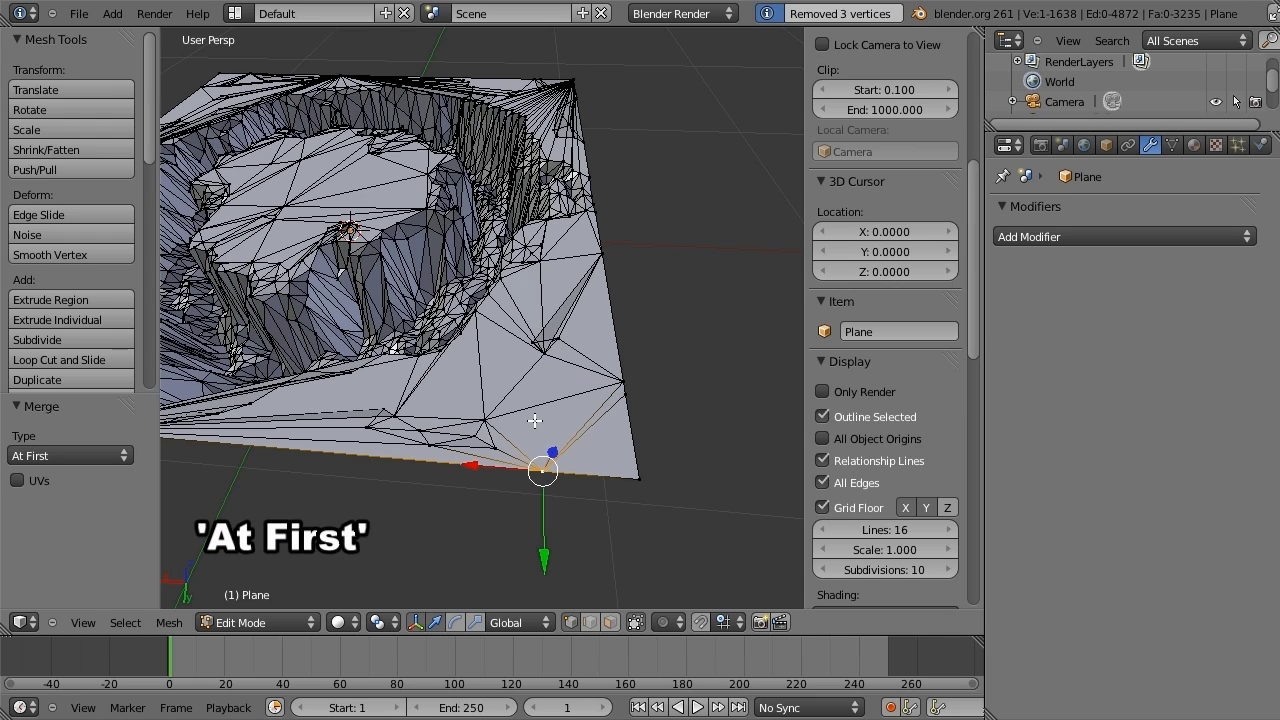
- In wireframe view, merge the stray corner vertices at the first selected one
{"action": "mouse_move", "coordinate": [608, 417]}
{"action": "middle_mouse_down"}
{"action": "mouse_move", "coordinate": [528, 421]}
{"action": "mouse_move", "coordinate": [634, 389]}
{"action": "mouse_move", "coordinate": [640, 401]}
{"action": "middle_mouse_up"}
{"action": "key", "text": "z"}
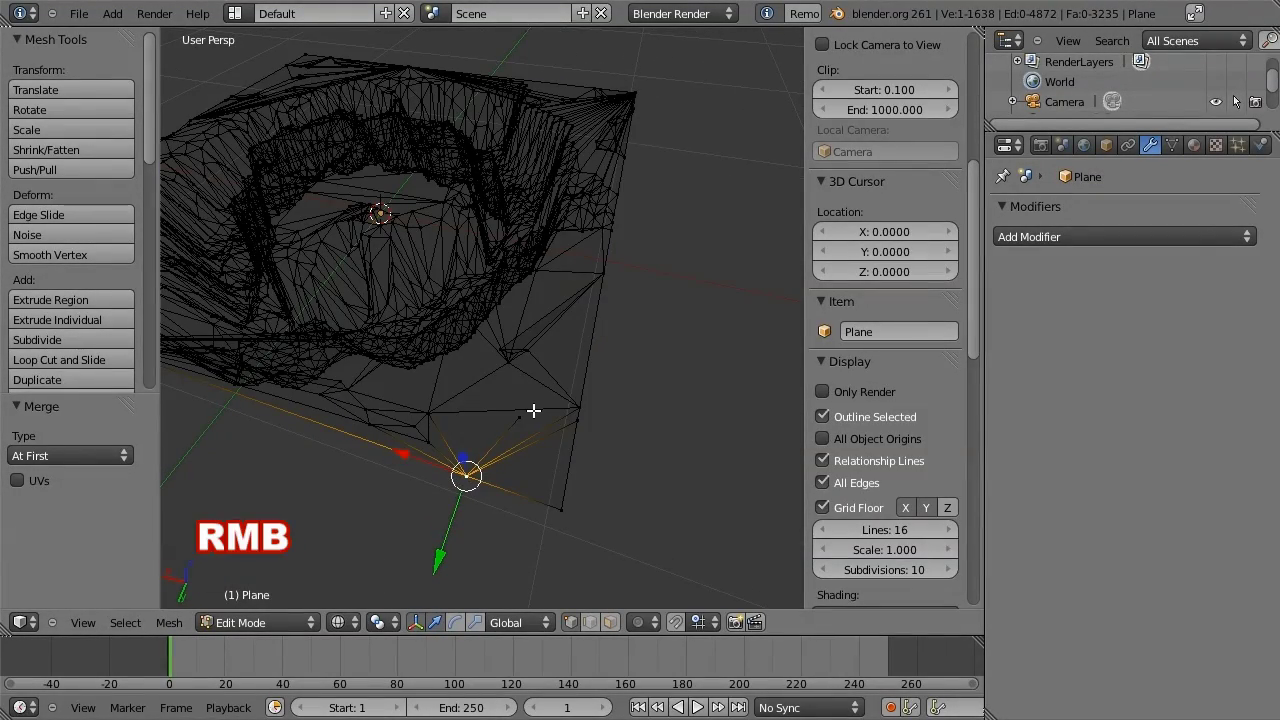
{"action": "mouse_move", "coordinate": [533, 410]}
{"action": "middle_mouse_down"}
{"action": "mouse_move", "coordinate": [536, 429]}
{"action": "mouse_move", "coordinate": [640, 384]}
{"action": "mouse_move", "coordinate": [596, 393]}
{"action": "mouse_move", "coordinate": [517, 463]}
{"action": "mouse_move", "coordinate": [540, 380]}
{"action": "mouse_move", "coordinate": [542, 416]}
{"action": "mouse_move", "coordinate": [517, 457]}
{"action": "mouse_move", "coordinate": [543, 528]}
{"action": "mouse_move", "coordinate": [680, 569]}
{"action": "middle_mouse_up"}
{"action": "right_click", "coordinate": [678, 571], "text": "shift"}
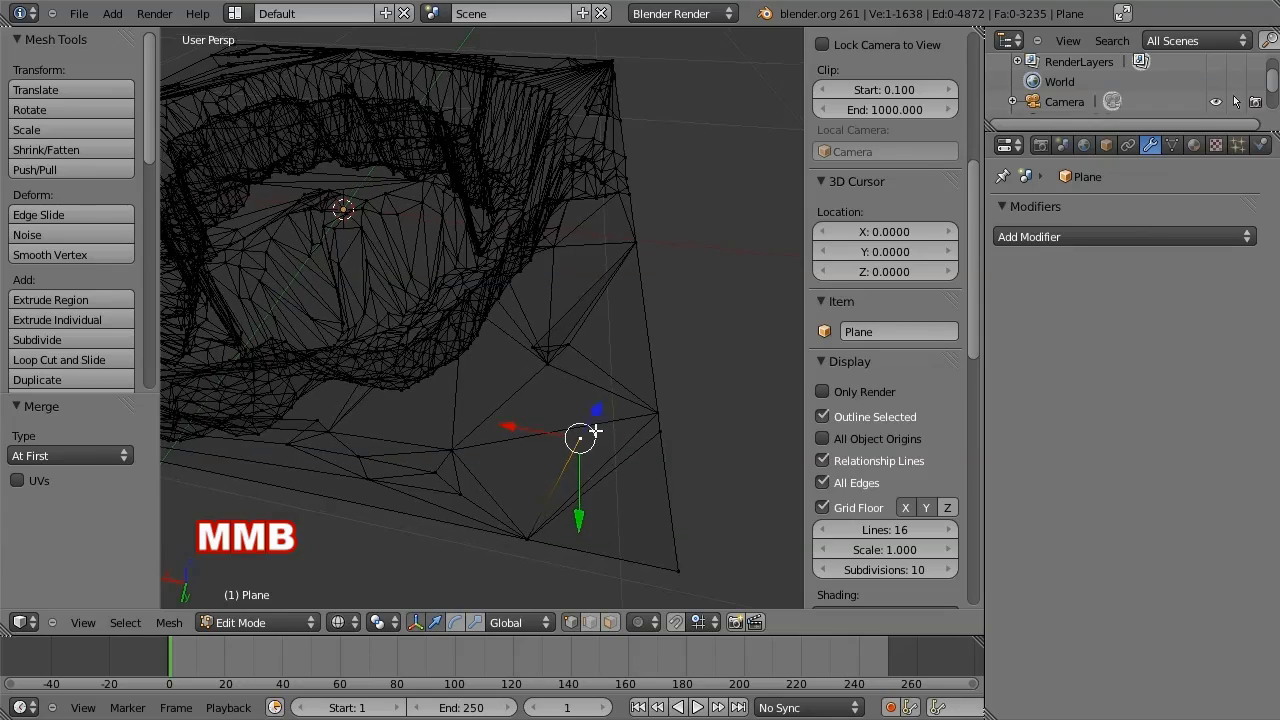
{"action": "right_click", "coordinate": [527, 539], "text": "shift"}
{"action": "right_click", "coordinate": [657, 413], "text": "shift"}
{"action": "key", "text": "alt+m"}
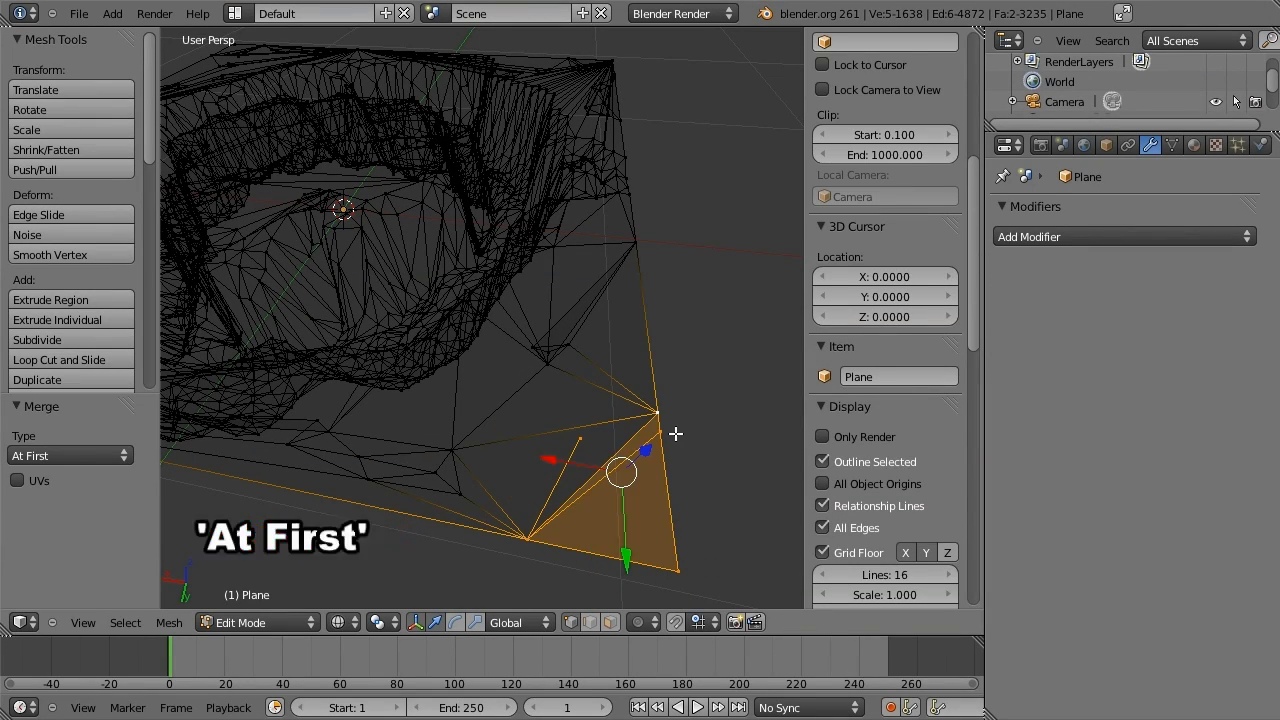
{"action": "left_click", "coordinate": [677, 434]}
{"action": "scroll", "coordinate": [643, 489], "scroll_direction": "down", "scroll_amount": 2}
{"action": "mouse_move", "coordinate": [643, 489]}
{"action": "middle_mouse_down", "text": "shift"}
{"action": "mouse_move", "coordinate": [469, 403]}
{"action": "mouse_move", "coordinate": [563, 420]}
{"action": "mouse_move", "coordinate": [563, 470]}
{"action": "mouse_move", "coordinate": [606, 470]}
{"action": "mouse_move", "coordinate": [494, 491]}
{"action": "mouse_move", "coordinate": [614, 470]}
{"action": "mouse_move", "coordinate": [545, 486]}
{"action": "mouse_move", "coordinate": [606, 406]}
{"action": "mouse_move", "coordinate": [572, 425]}
{"action": "mouse_move", "coordinate": [580, 408]}
{"action": "middle_mouse_up", "text": "shift"}
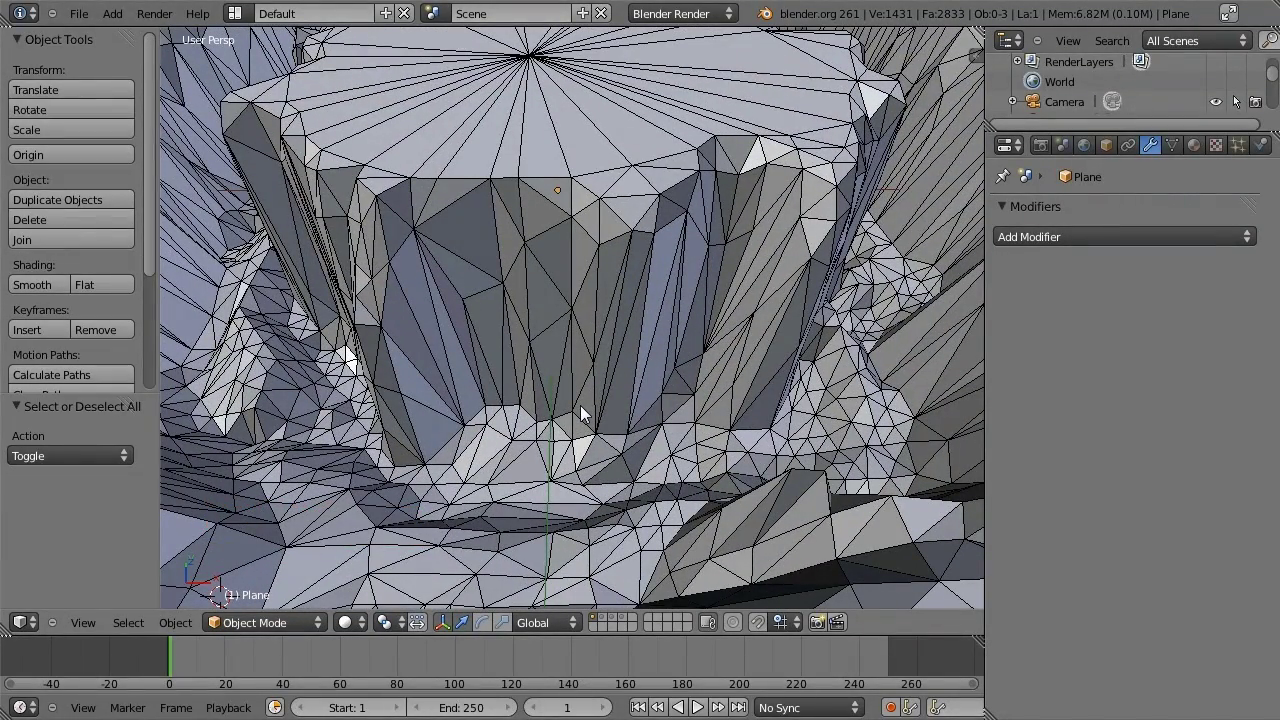
{"action": "mouse_move", "coordinate": [581, 410]}
{"action": "middle_mouse_down"}
{"action": "mouse_move", "coordinate": [523, 441]}
{"action": "mouse_move", "coordinate": [663, 521]}
{"action": "mouse_move", "coordinate": [600, 523]}
{"action": "mouse_move", "coordinate": [683, 516]}
{"action": "middle_mouse_up"}
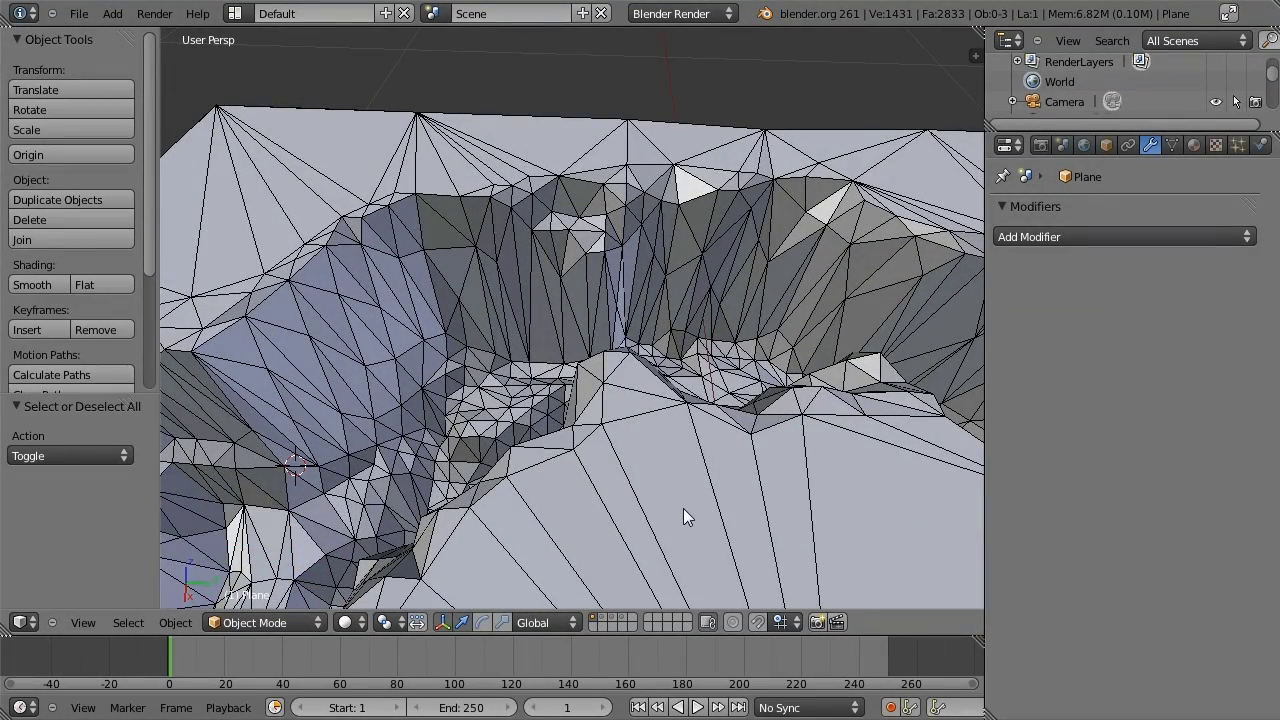
{"action": "middle_click_drag", "start_coordinate": [683, 508], "coordinate": [676, 500]}
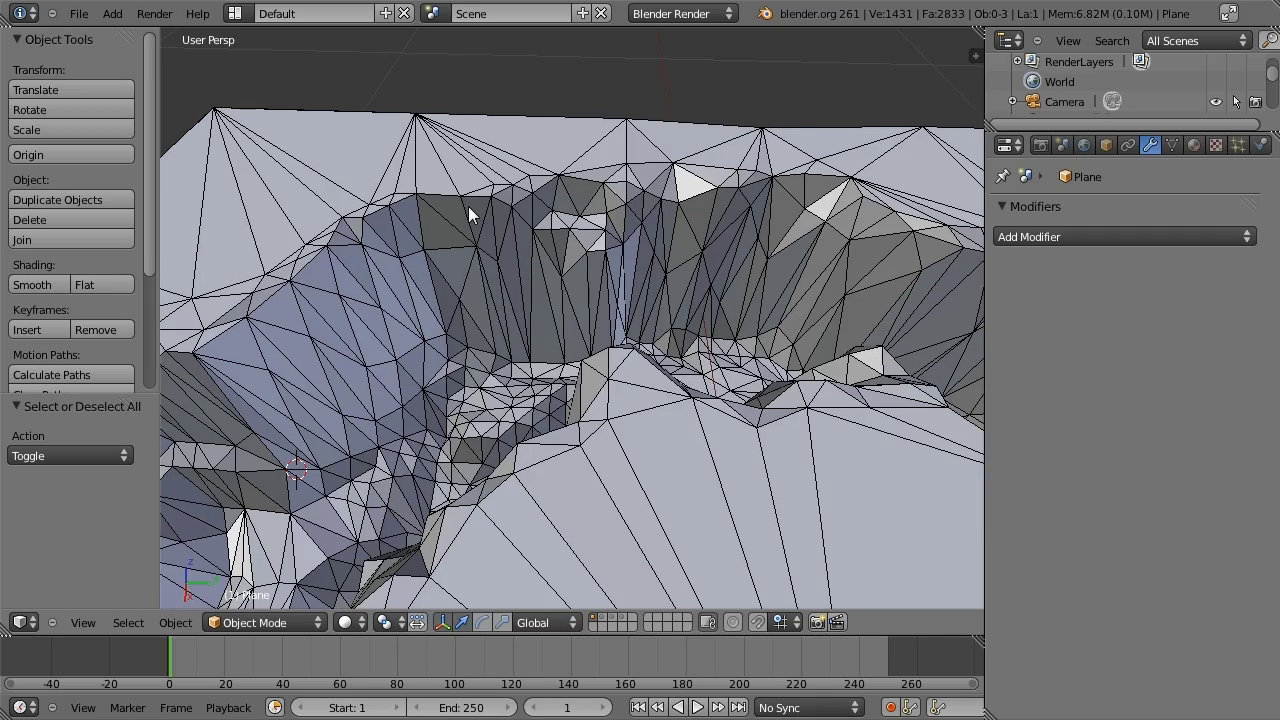
{"action": "left_click", "coordinate": [620, 625]}
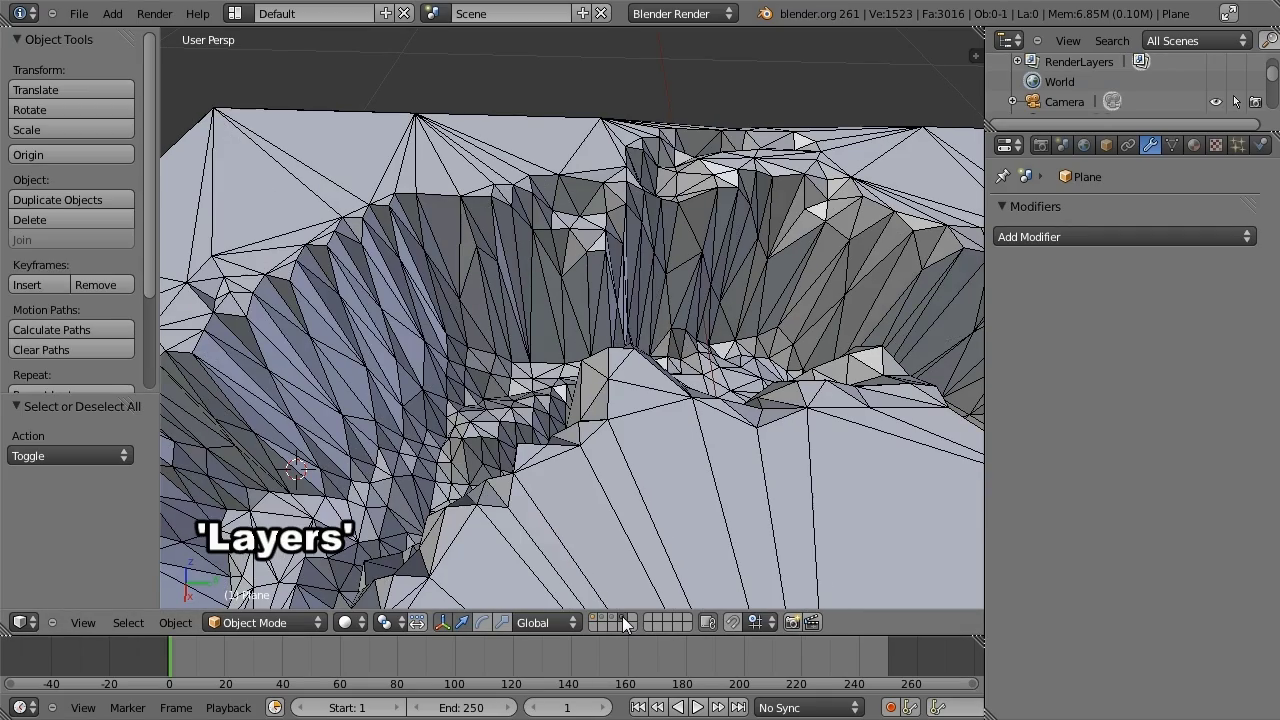
{"action": "mouse_move", "coordinate": [615, 586]}
{"action": "middle_mouse_down"}
{"action": "mouse_move", "coordinate": [800, 480]}
{"action": "mouse_move", "coordinate": [751, 488]}
{"action": "mouse_move", "coordinate": [646, 362]}
{"action": "mouse_move", "coordinate": [717, 350]}
{"action": "mouse_move", "coordinate": [769, 496]}
{"action": "mouse_move", "coordinate": [701, 491]}
{"action": "mouse_move", "coordinate": [661, 405]}
{"action": "mouse_move", "coordinate": [695, 437]}
{"action": "middle_mouse_up"}
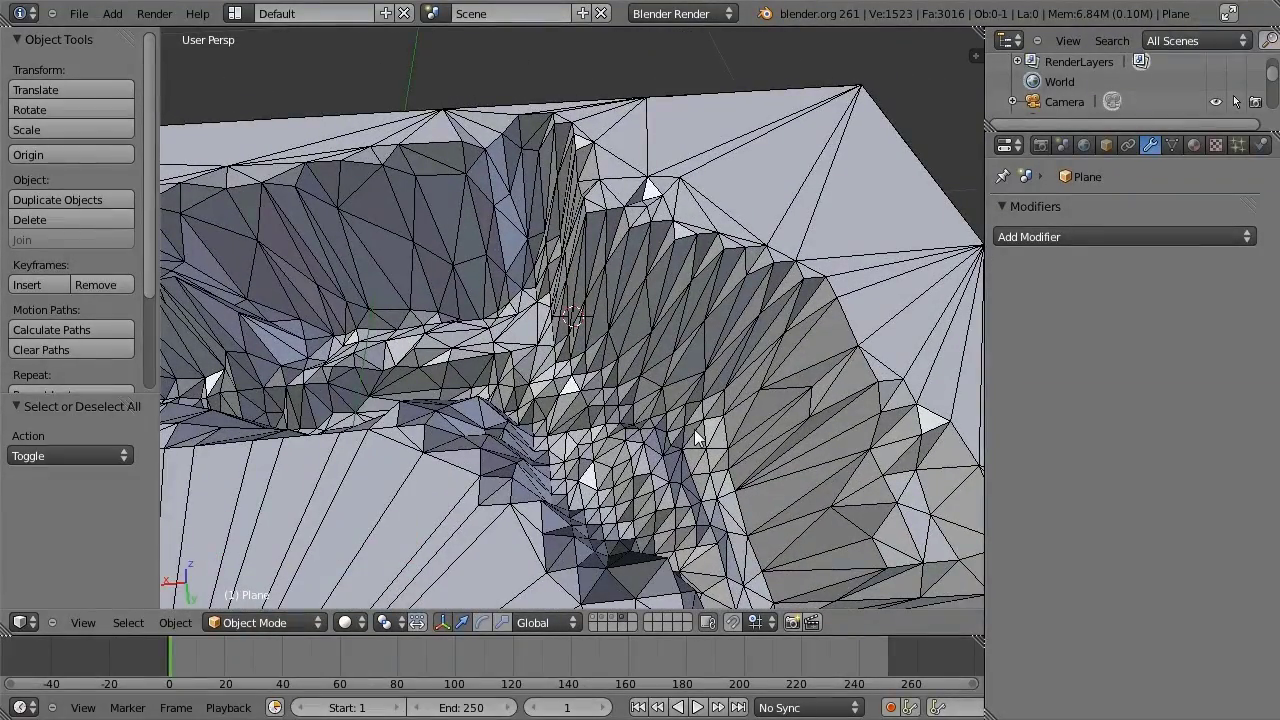
{"action": "middle_click_drag", "start_coordinate": [694, 429], "coordinate": [699, 437], "text": "shift"}
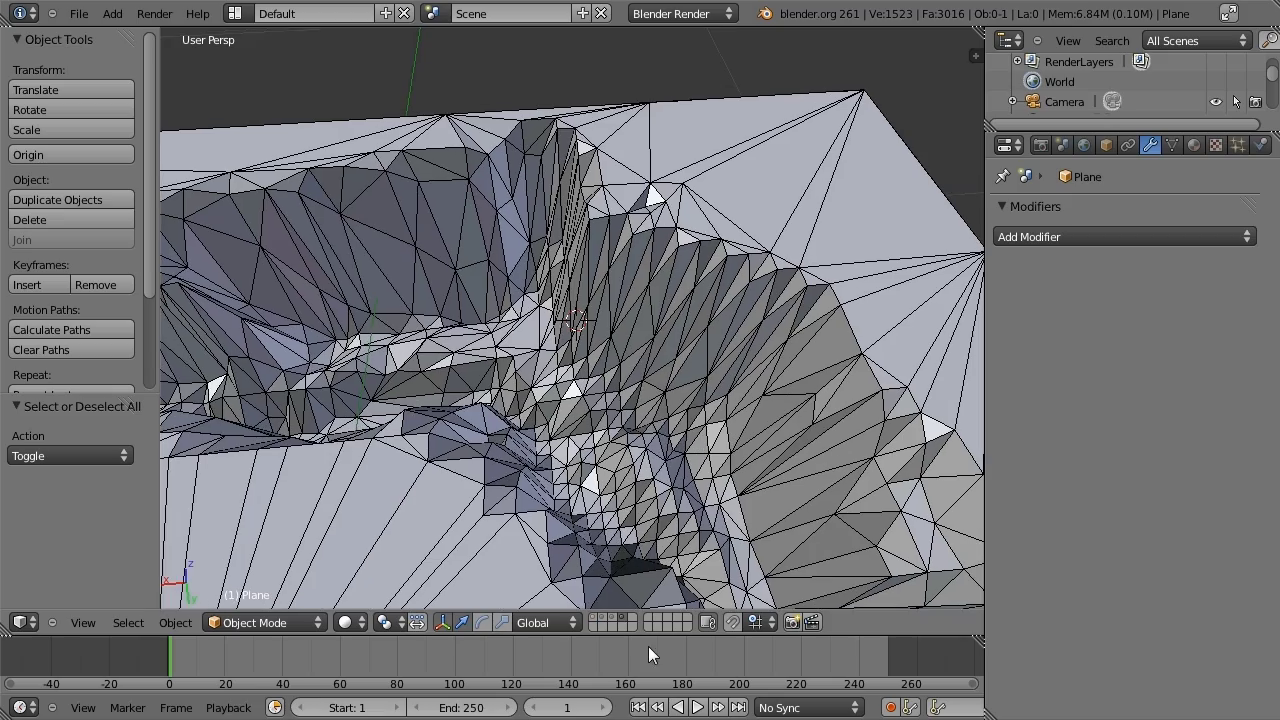
{"action": "left_click", "coordinate": [595, 619]}
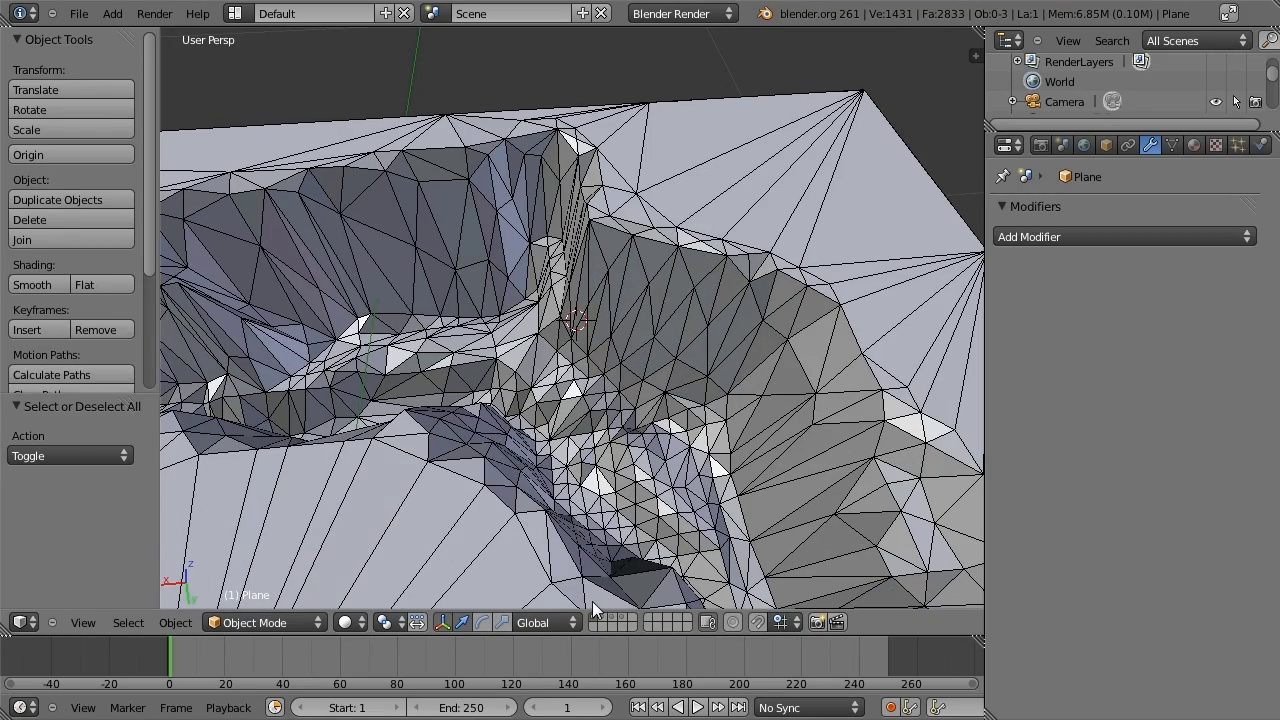
{"action": "mouse_move", "coordinate": [592, 606]}
{"action": "middle_mouse_down", "text": "shift"}
{"action": "mouse_move", "coordinate": [470, 443]}
{"action": "mouse_move", "coordinate": [649, 477]}
{"action": "mouse_move", "coordinate": [794, 562]}
{"action": "mouse_move", "coordinate": [746, 548]}
{"action": "mouse_move", "coordinate": [586, 348]}
{"action": "mouse_move", "coordinate": [686, 366]}
{"action": "mouse_move", "coordinate": [716, 323]}
{"action": "mouse_move", "coordinate": [731, 335]}
{"action": "mouse_move", "coordinate": [627, 388]}
{"action": "mouse_move", "coordinate": [741, 638]}
{"action": "middle_mouse_up", "text": "shift"}
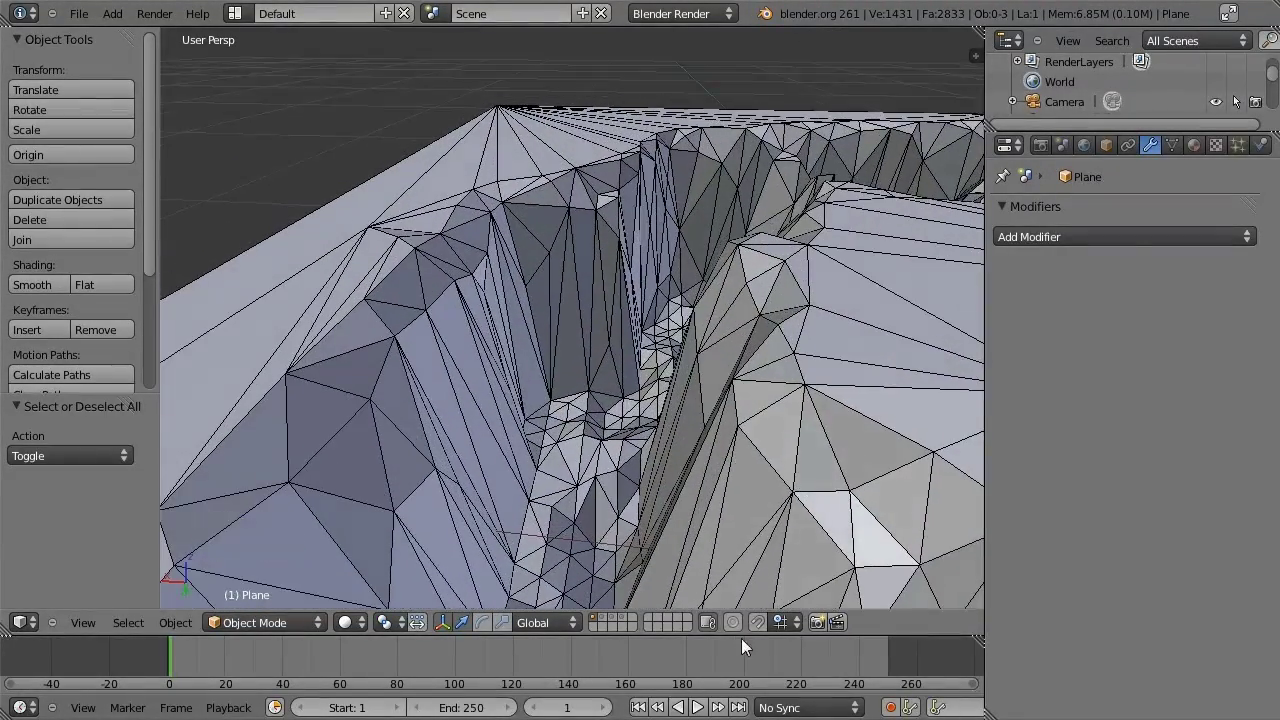
{"action": "left_click", "coordinate": [624, 619]}
{"action": "mouse_move", "coordinate": [685, 495]}
{"action": "middle_mouse_down"}
{"action": "mouse_move", "coordinate": [702, 462]}
{"action": "mouse_move", "coordinate": [750, 482]}
{"action": "mouse_move", "coordinate": [723, 527]}
{"action": "mouse_move", "coordinate": [630, 525]}
{"action": "mouse_move", "coordinate": [745, 410]}
{"action": "mouse_move", "coordinate": [704, 565]}
{"action": "mouse_move", "coordinate": [631, 568]}
{"action": "mouse_move", "coordinate": [539, 509]}
{"action": "mouse_move", "coordinate": [703, 457]}
{"action": "mouse_move", "coordinate": [639, 622]}
{"action": "mouse_move", "coordinate": [481, 444]}
{"action": "mouse_move", "coordinate": [526, 408]}
{"action": "mouse_move", "coordinate": [537, 451]}
{"action": "mouse_move", "coordinate": [706, 432]}
{"action": "mouse_move", "coordinate": [577, 457]}
{"action": "mouse_move", "coordinate": [730, 459]}
{"action": "mouse_move", "coordinate": [689, 490]}
{"action": "mouse_move", "coordinate": [657, 598]}
{"action": "mouse_move", "coordinate": [614, 471]}
{"action": "mouse_move", "coordinate": [554, 503]}
{"action": "mouse_move", "coordinate": [594, 500]}
{"action": "mouse_move", "coordinate": [526, 491]}
{"action": "mouse_move", "coordinate": [583, 485]}
{"action": "mouse_move", "coordinate": [406, 477]}
{"action": "mouse_move", "coordinate": [672, 482]}
{"action": "middle_mouse_up"}
{"action": "left_click", "coordinate": [598, 622]}
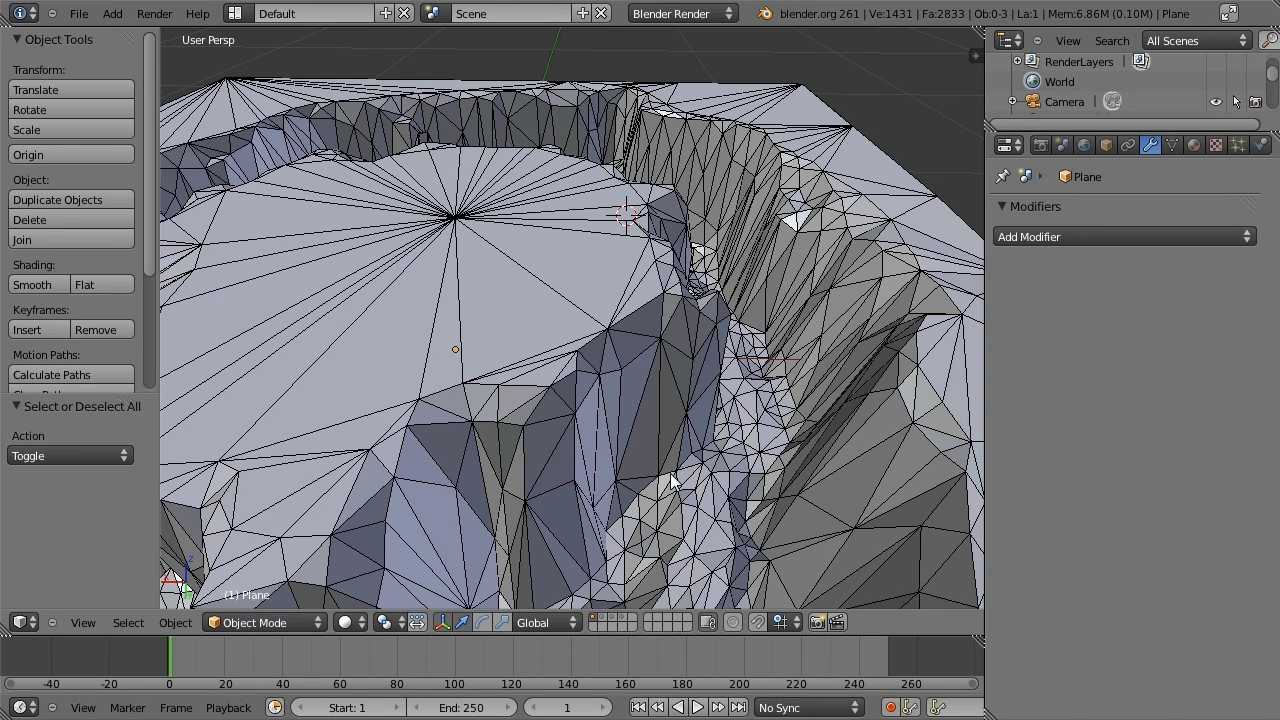
{"action": "middle_click_drag", "start_coordinate": [670, 480], "coordinate": [690, 470]}
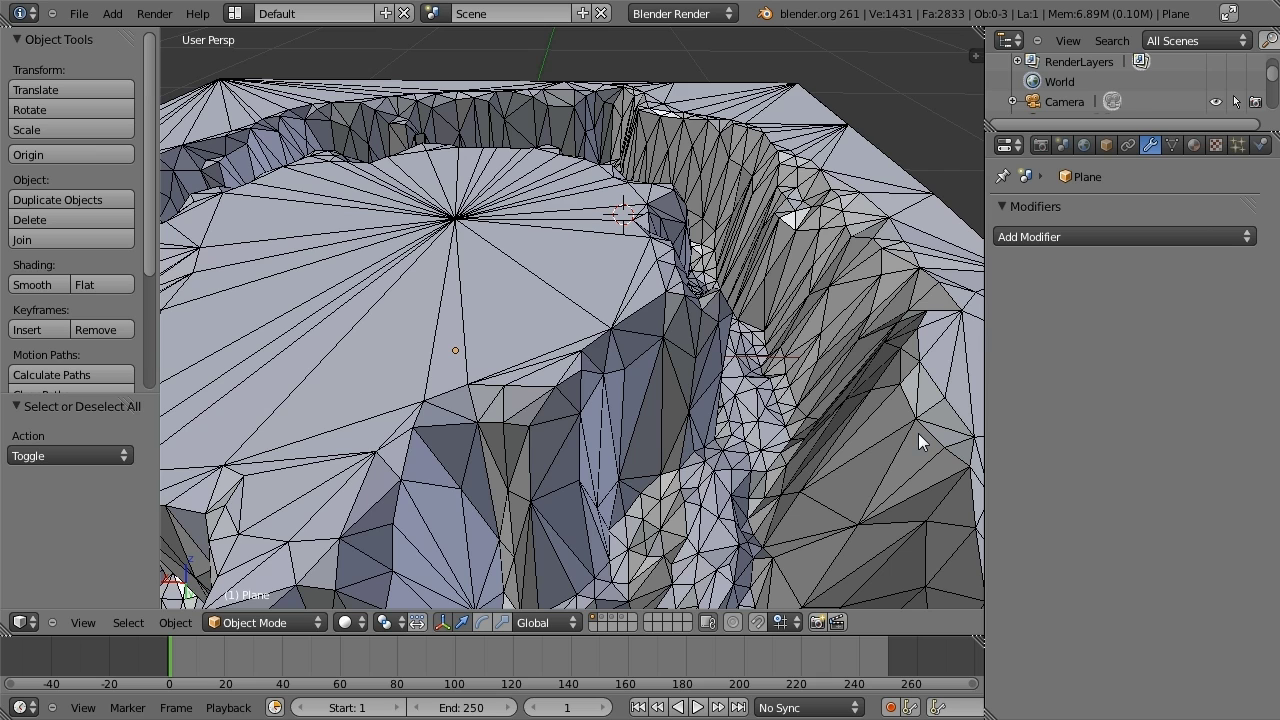
- Select the crater terrain and set its shading to Smooth
{"action": "right_click", "coordinate": [518, 231]}
{"action": "left_click", "coordinate": [34, 285]}
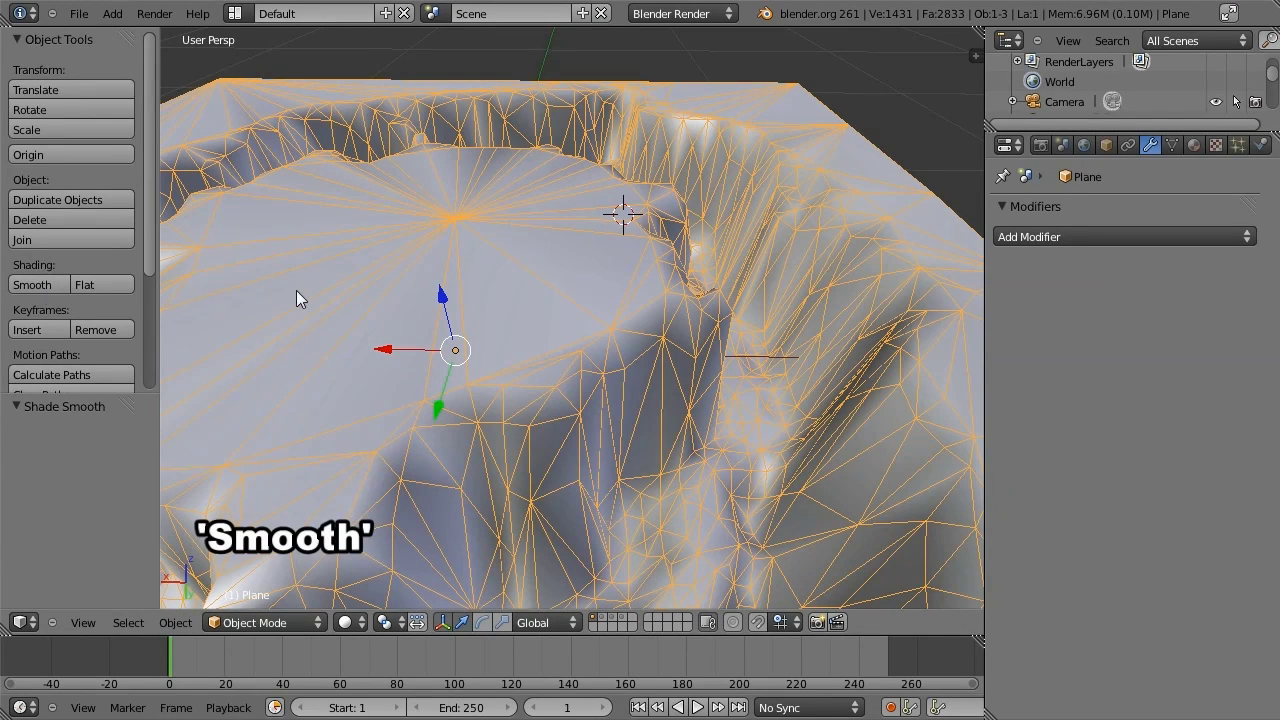
{"action": "key", "text": "a"}
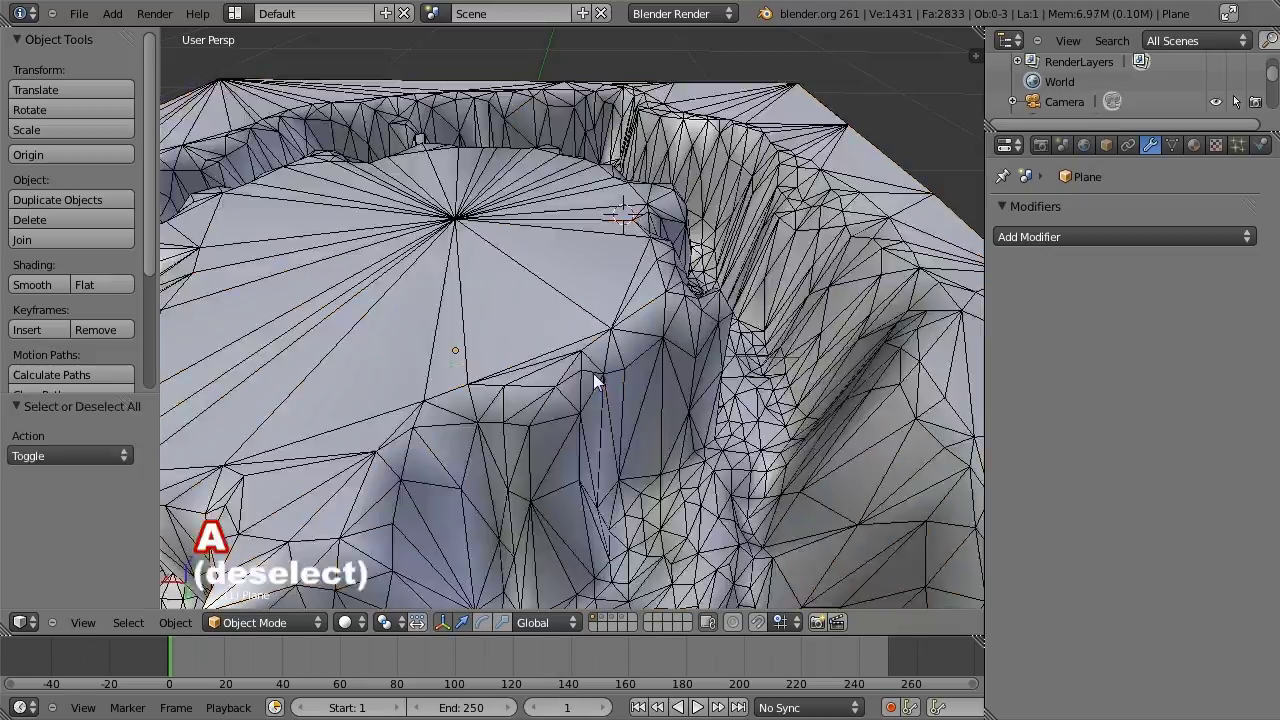
{"action": "mouse_move", "coordinate": [593, 373]}
{"action": "middle_mouse_down"}
{"action": "mouse_move", "coordinate": [512, 362]}
{"action": "mouse_move", "coordinate": [508, 331]}
{"action": "mouse_move", "coordinate": [563, 346]}
{"action": "mouse_move", "coordinate": [523, 366]}
{"action": "mouse_move", "coordinate": [743, 363]}
{"action": "mouse_move", "coordinate": [510, 388]}
{"action": "mouse_move", "coordinate": [609, 425]}
{"action": "mouse_move", "coordinate": [343, 429]}
{"action": "mouse_move", "coordinate": [429, 429]}
{"action": "mouse_move", "coordinate": [493, 447]}
{"action": "mouse_move", "coordinate": [489, 431]}
{"action": "mouse_move", "coordinate": [630, 468]}
{"action": "middle_mouse_up"}
- Add an Edge Split modifier with its default 30° split angle
{"action": "key", "text": "a"}
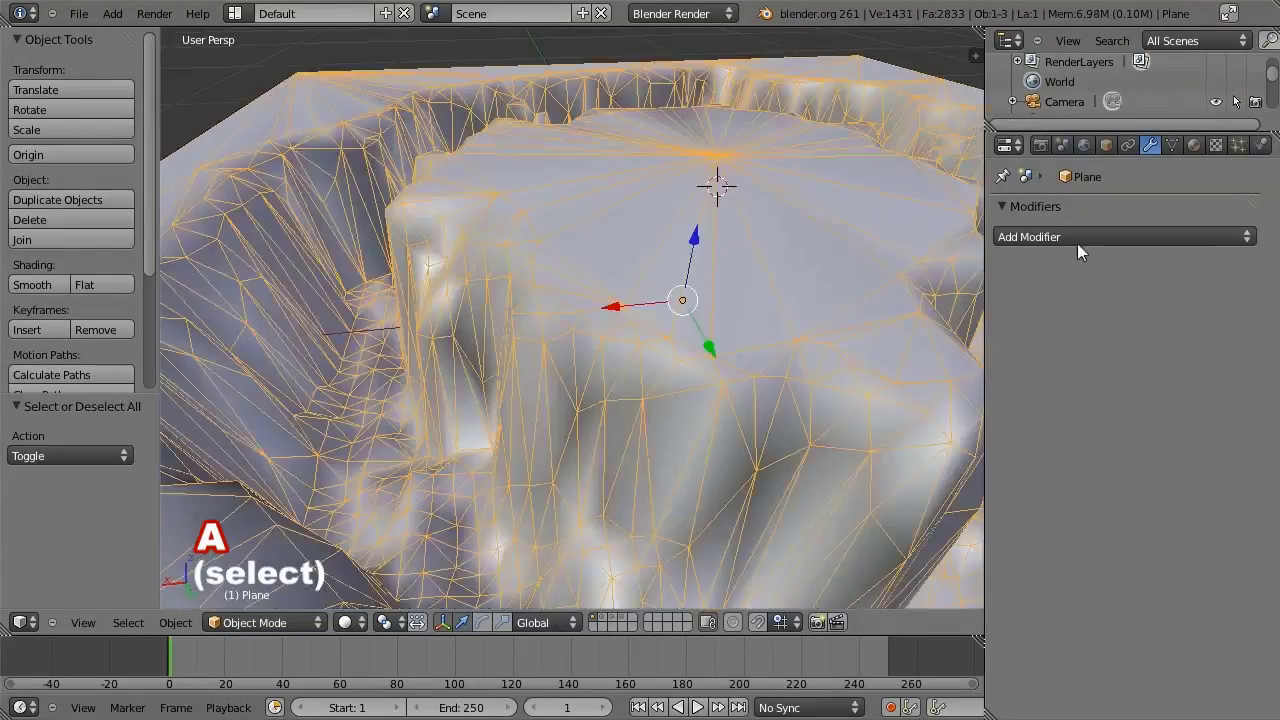
{"action": "left_click", "coordinate": [1082, 237]}
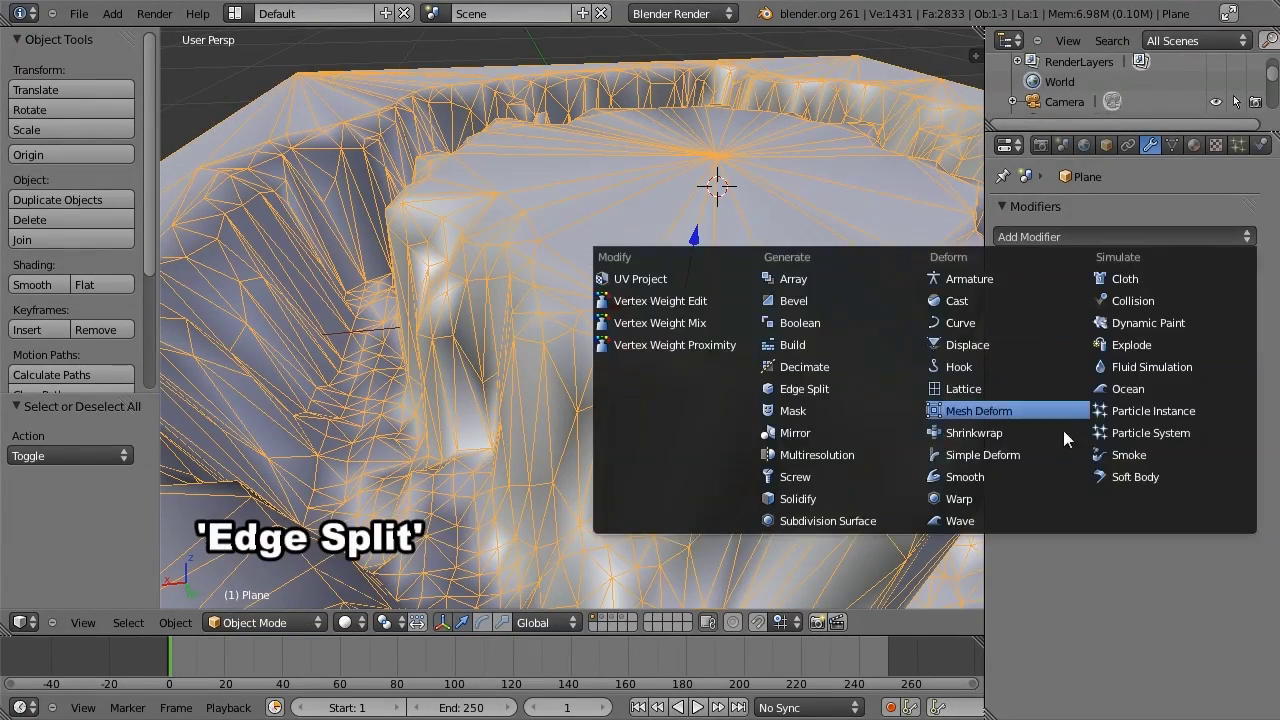
{"action": "left_click", "coordinate": [818, 394]}
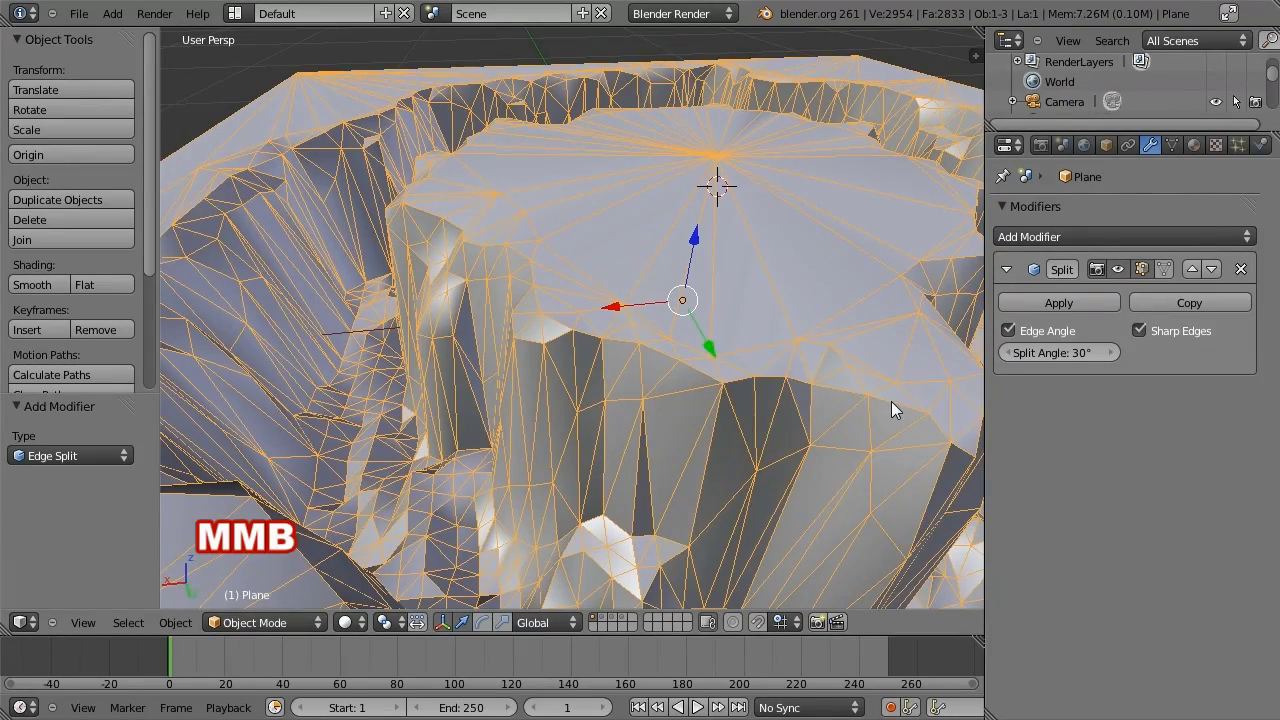
{"action": "mouse_move", "coordinate": [891, 401]}
{"action": "middle_mouse_down"}
{"action": "mouse_move", "coordinate": [483, 408]}
{"action": "mouse_move", "coordinate": [548, 372]}
{"action": "mouse_move", "coordinate": [751, 387]}
{"action": "middle_mouse_up"}
{"action": "key", "text": "a"}
{"action": "key", "text": "a"}
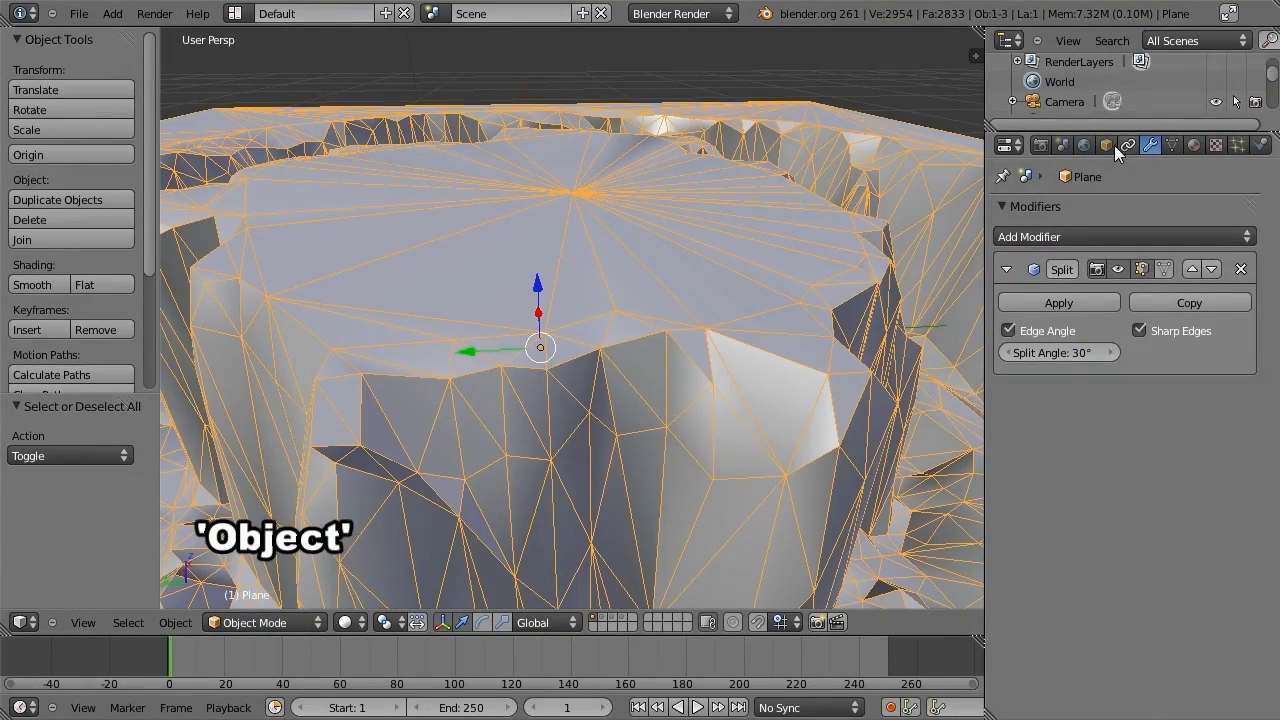
- Uncheck Wire under the object's Display properties
{"action": "left_click", "coordinate": [1106, 145]}
{"action": "left_click", "coordinate": [1070, 537]}
{"action": "left_click", "coordinate": [1003, 637]}
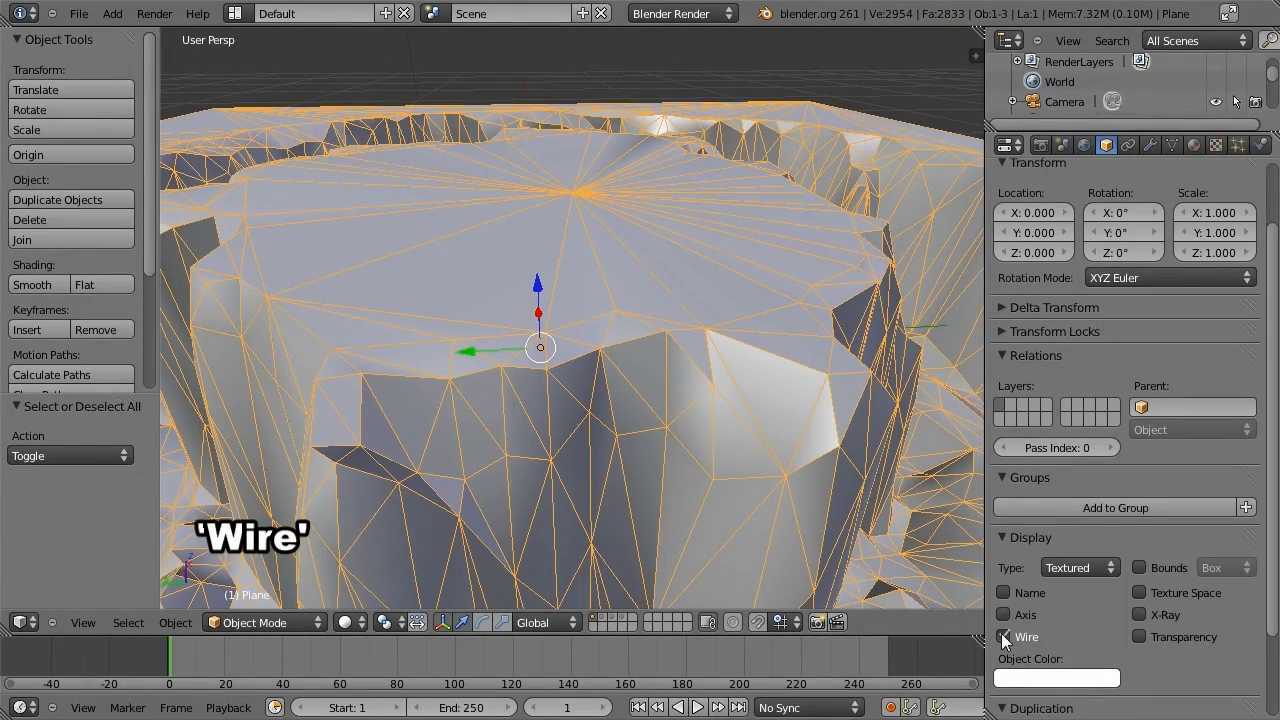
{"action": "left_click", "coordinate": [1149, 146]}
{"action": "mouse_move", "coordinate": [813, 399]}
{"action": "middle_mouse_down"}
{"action": "mouse_move", "coordinate": [527, 353]}
{"action": "mouse_move", "coordinate": [464, 351]}
{"action": "mouse_move", "coordinate": [716, 387]}
{"action": "mouse_move", "coordinate": [696, 400]}
{"action": "mouse_move", "coordinate": [622, 393]}
{"action": "mouse_move", "coordinate": [410, 350]}
{"action": "mouse_move", "coordinate": [302, 347]}
{"action": "mouse_move", "coordinate": [533, 382]}
{"action": "mouse_move", "coordinate": [422, 393]}
{"action": "mouse_move", "coordinate": [463, 402]}
{"action": "mouse_move", "coordinate": [697, 405]}
{"action": "mouse_move", "coordinate": [862, 425]}
{"action": "mouse_move", "coordinate": [811, 430]}
{"action": "mouse_move", "coordinate": [898, 427]}
{"action": "mouse_move", "coordinate": [744, 423]}
{"action": "mouse_move", "coordinate": [760, 425]}
{"action": "middle_mouse_up"}
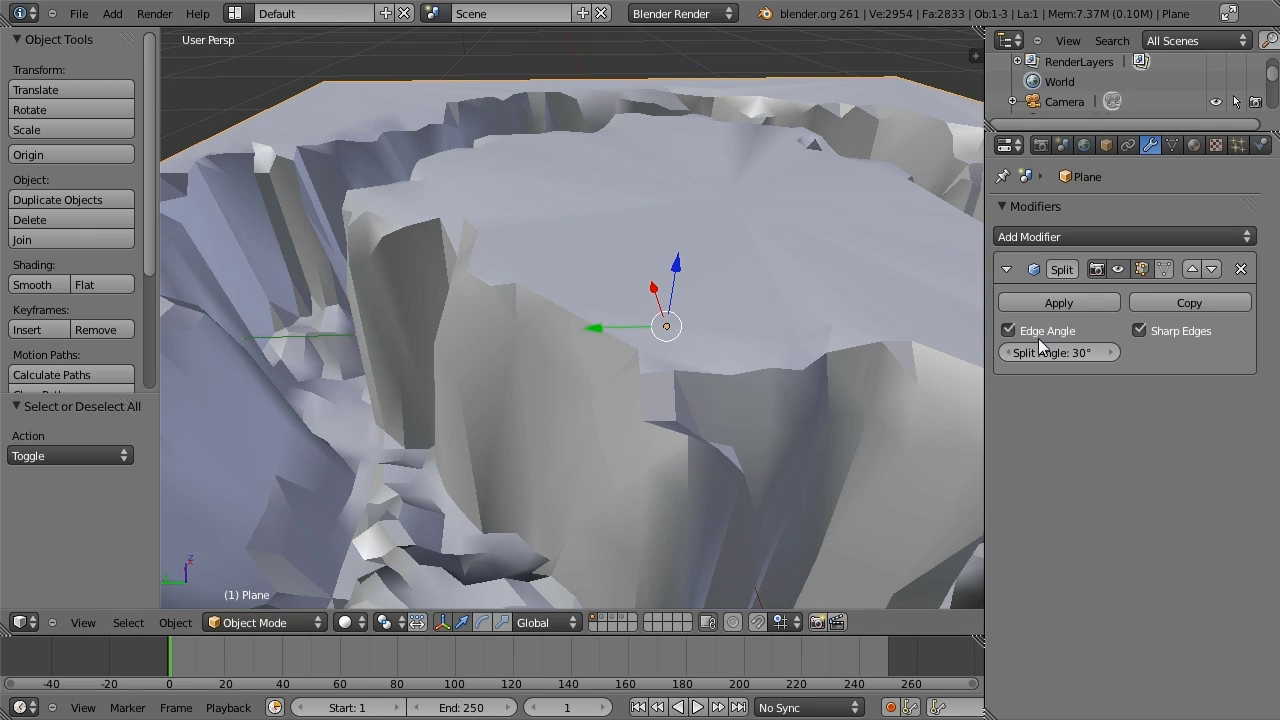
{"action": "left_click", "coordinate": [1140, 331]}
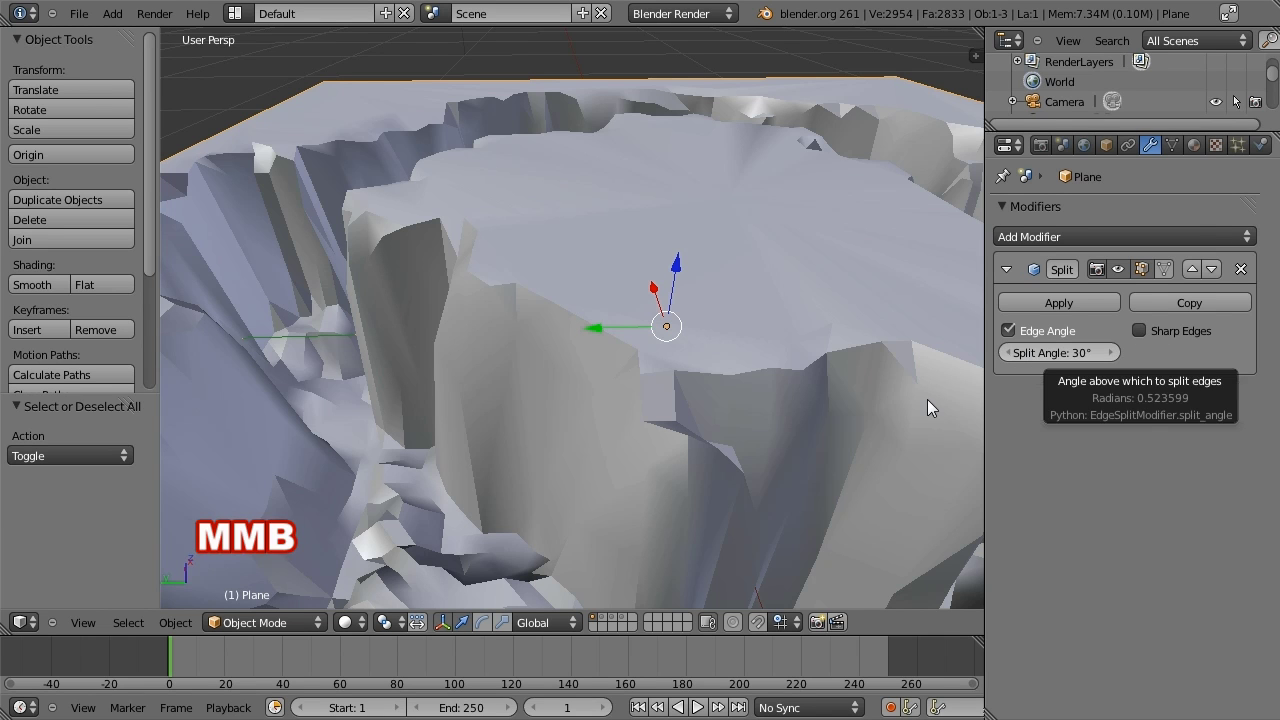
{"action": "mouse_move", "coordinate": [927, 402]}
{"action": "middle_mouse_down"}
{"action": "mouse_move", "coordinate": [687, 415]}
{"action": "mouse_move", "coordinate": [763, 421]}
{"action": "mouse_move", "coordinate": [1032, 385]}
{"action": "middle_mouse_up"}
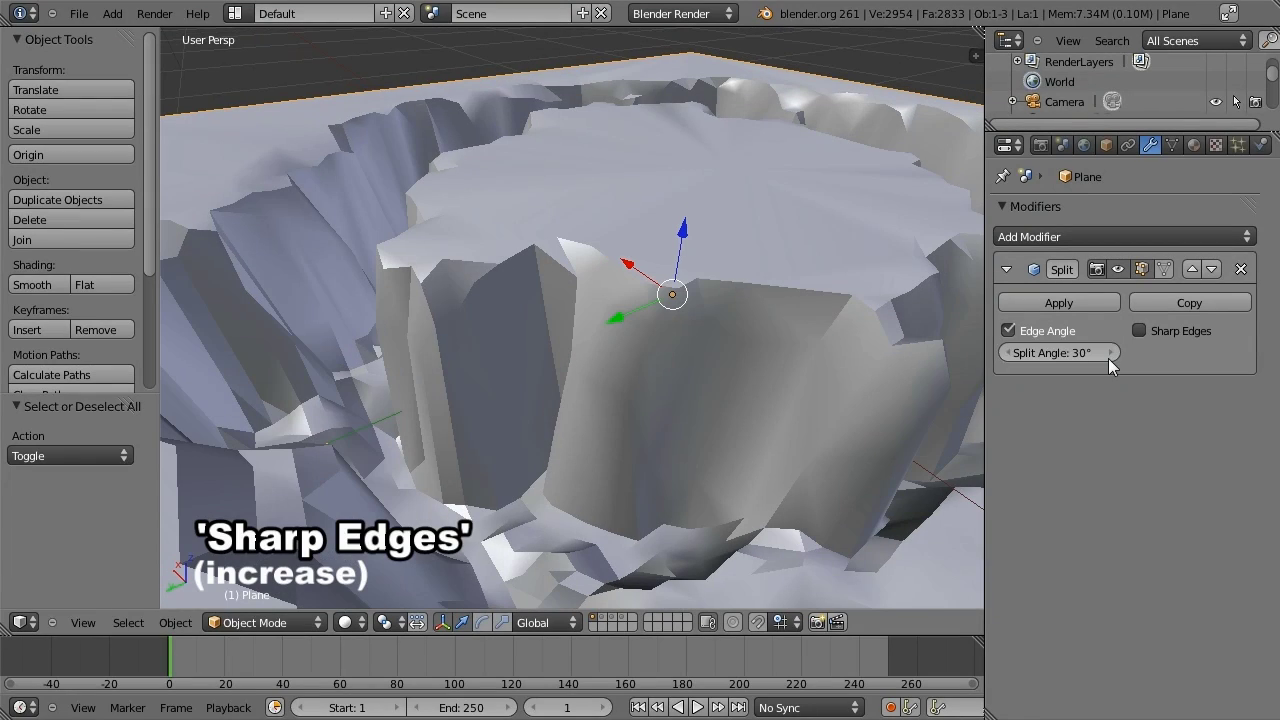
{"action": "left_click", "coordinate": [1110, 353]}
{"action": "left_click", "coordinate": [1112, 354]}
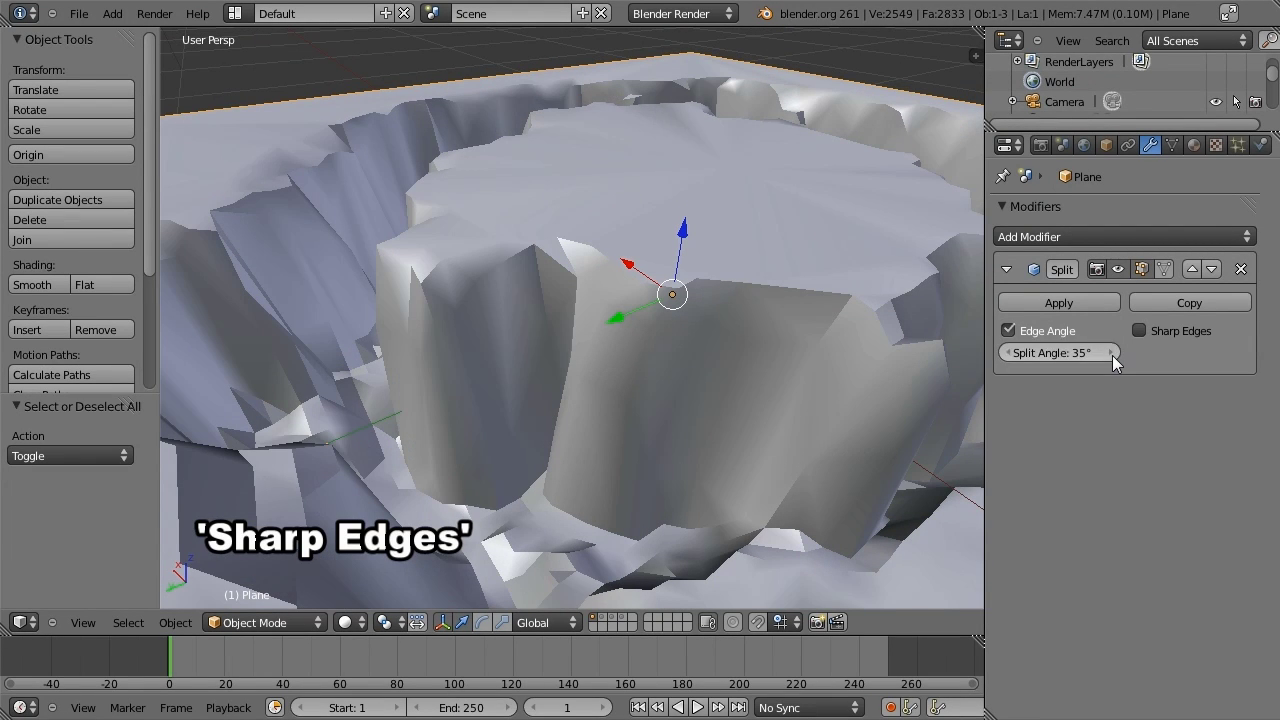
{"action": "left_click", "coordinate": [1112, 354]}
{"action": "left_click", "coordinate": [1112, 354]}
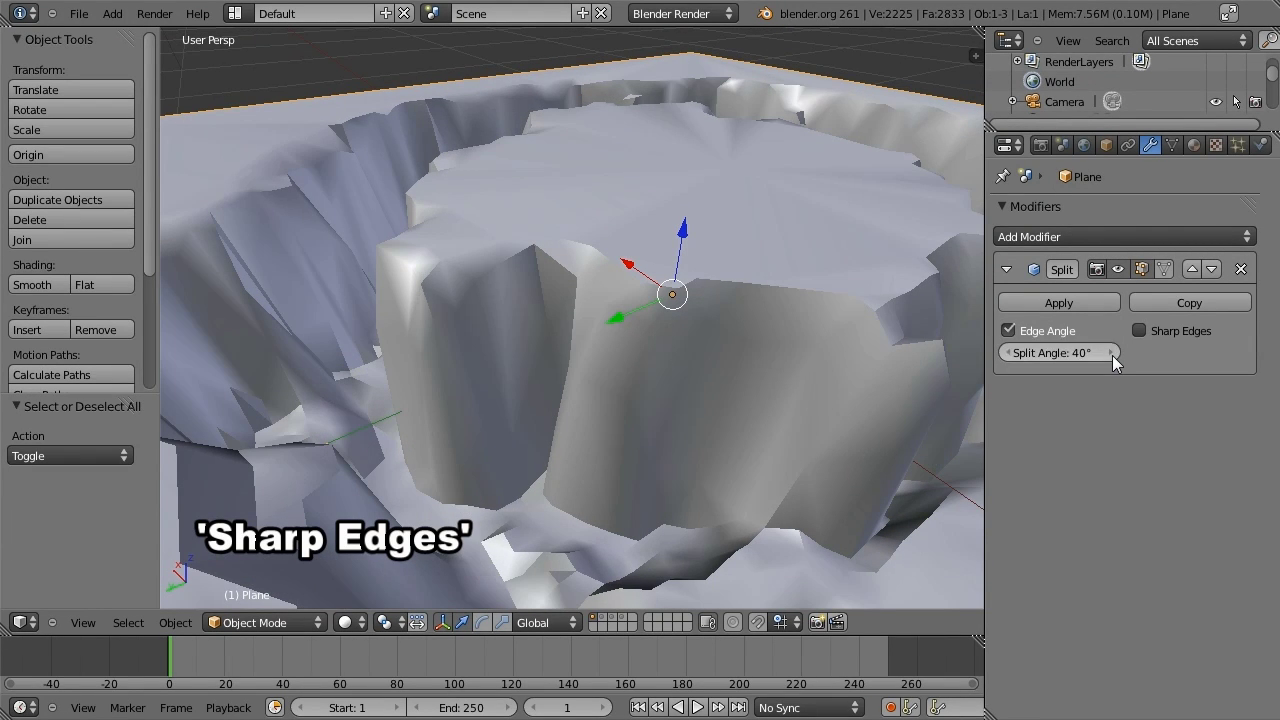
{"action": "left_click", "coordinate": [1112, 354]}
{"action": "left_click", "coordinate": [1112, 354]}
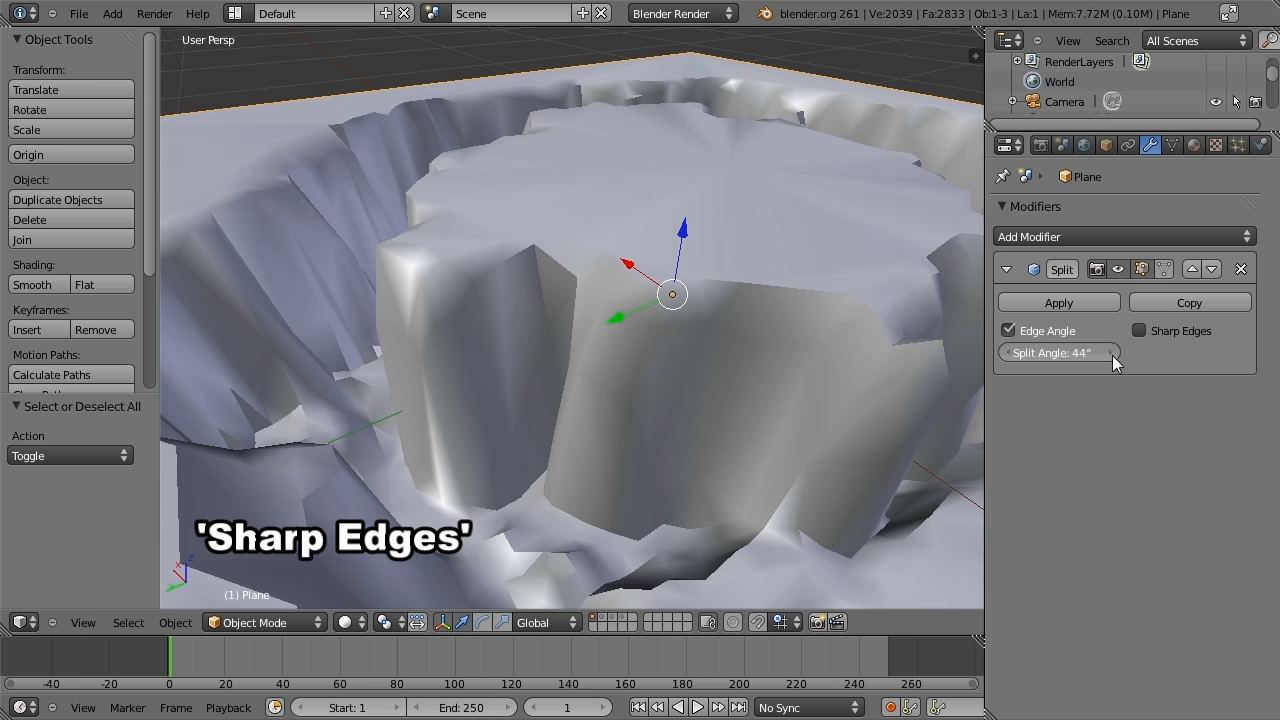
{"action": "left_click", "coordinate": [1112, 354]}
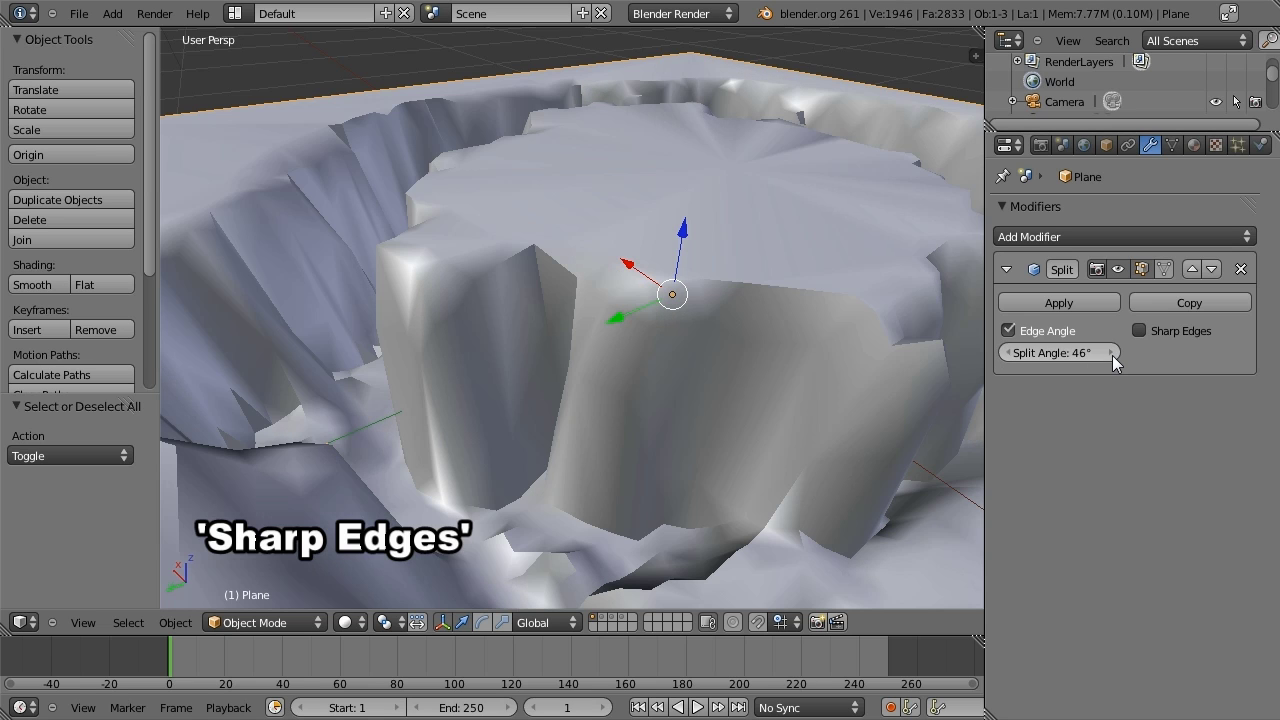
{"action": "left_click", "coordinate": [1008, 354]}
{"action": "left_click", "coordinate": [1008, 354]}
{"action": "left_click", "coordinate": [1008, 354]}
{"action": "left_click", "coordinate": [1008, 354]}
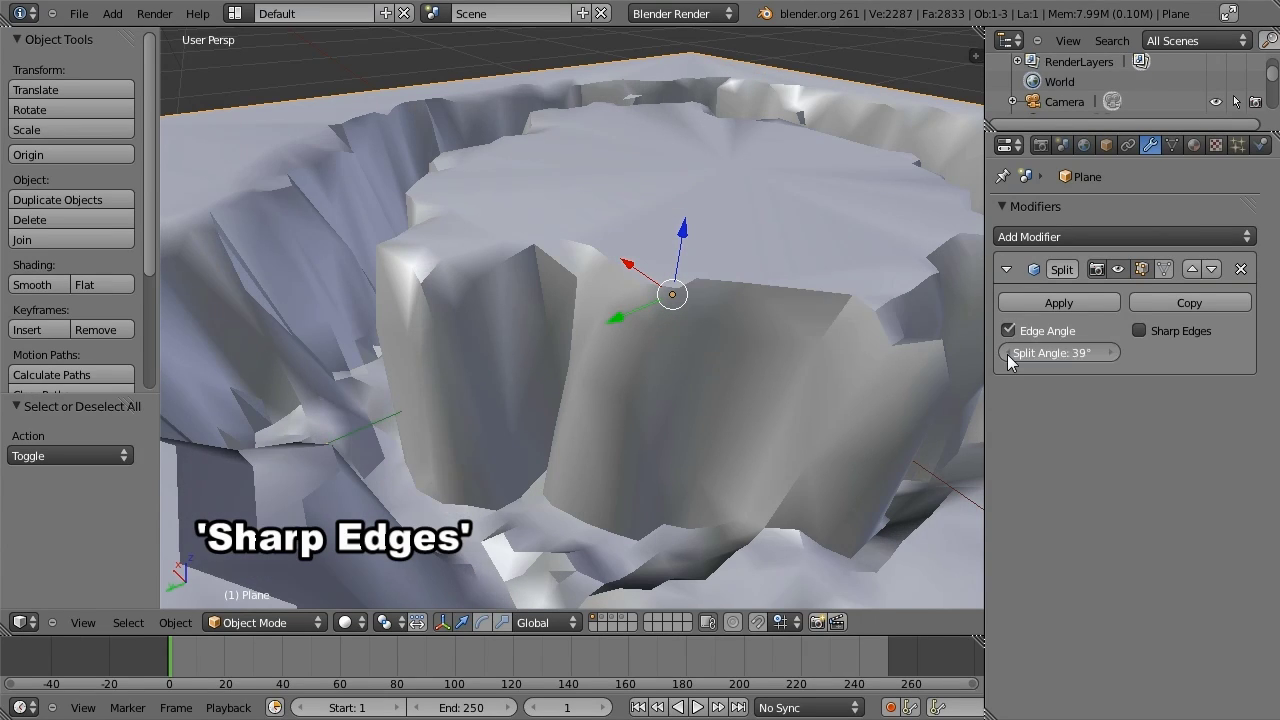
{"action": "left_click", "coordinate": [1008, 354]}
{"action": "left_click", "coordinate": [1008, 354]}
{"action": "left_click", "coordinate": [1008, 354]}
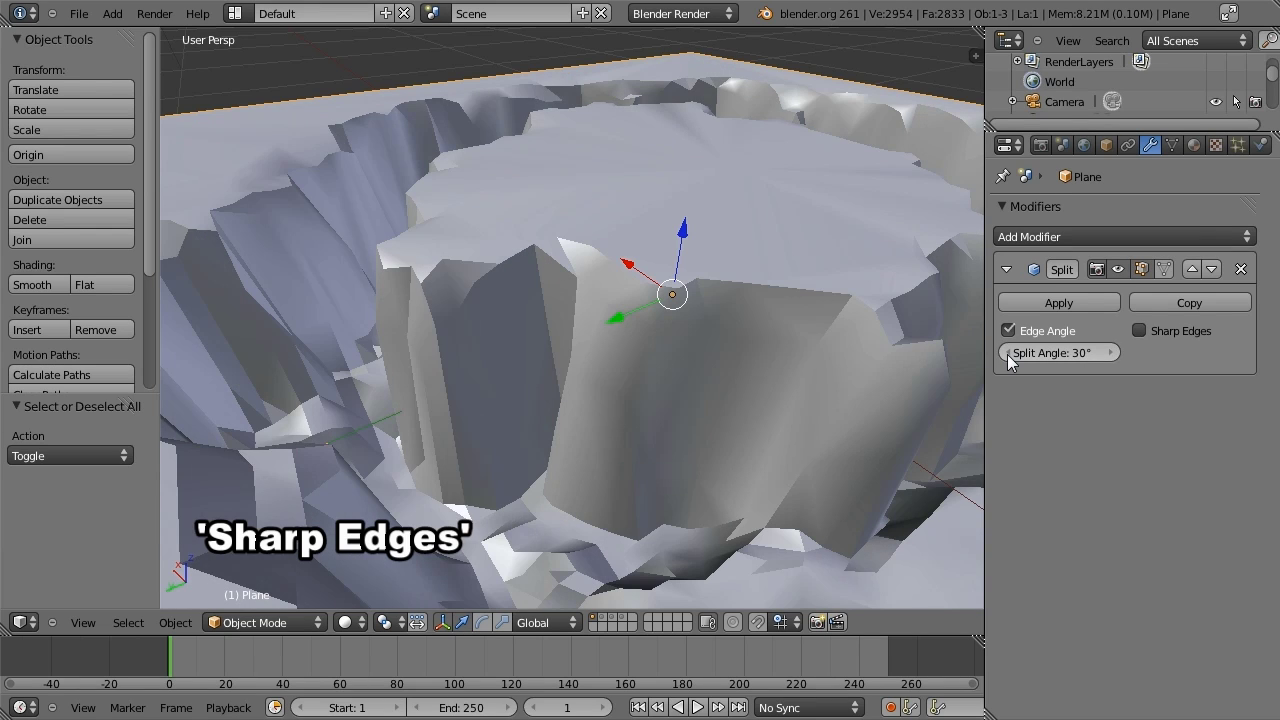
{"action": "left_click", "coordinate": [1008, 354]}
{"action": "left_click", "coordinate": [1113, 353]}
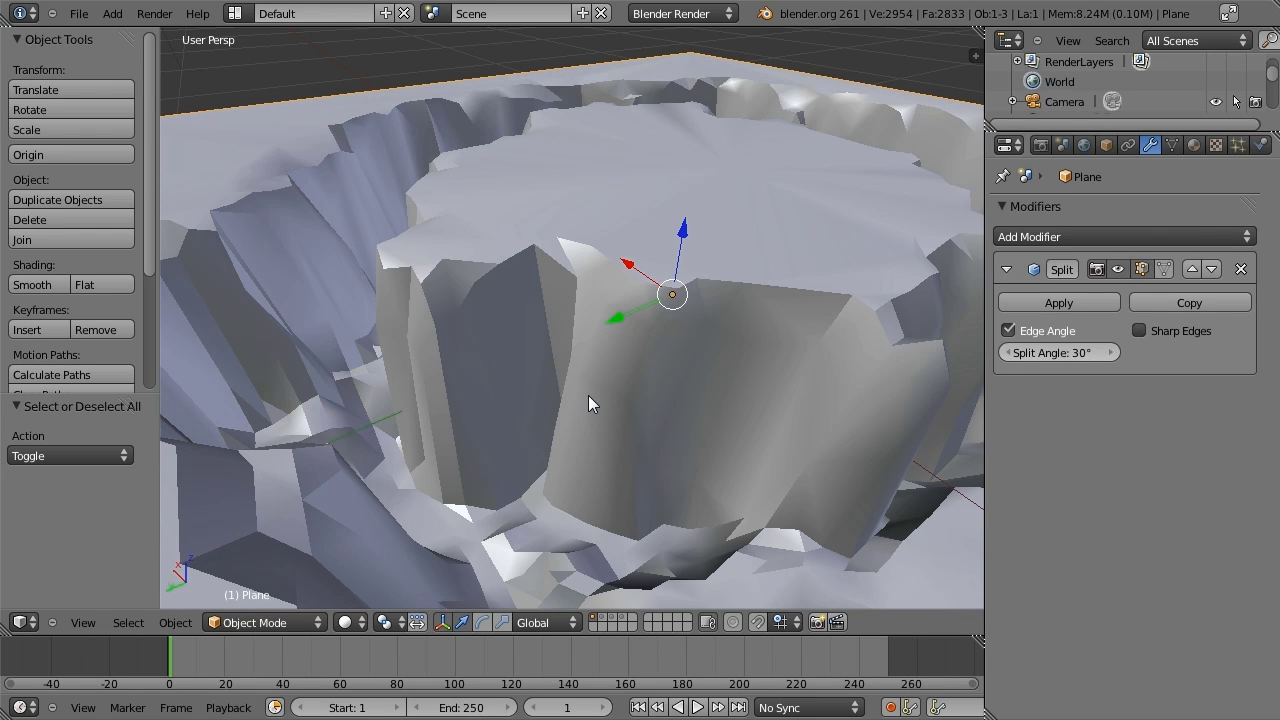
{"action": "mouse_move", "coordinate": [588, 395]}
{"action": "middle_mouse_down"}
{"action": "mouse_move", "coordinate": [896, 353]}
{"action": "mouse_move", "coordinate": [763, 378]}
{"action": "mouse_move", "coordinate": [430, 354]}
{"action": "middle_mouse_up"}
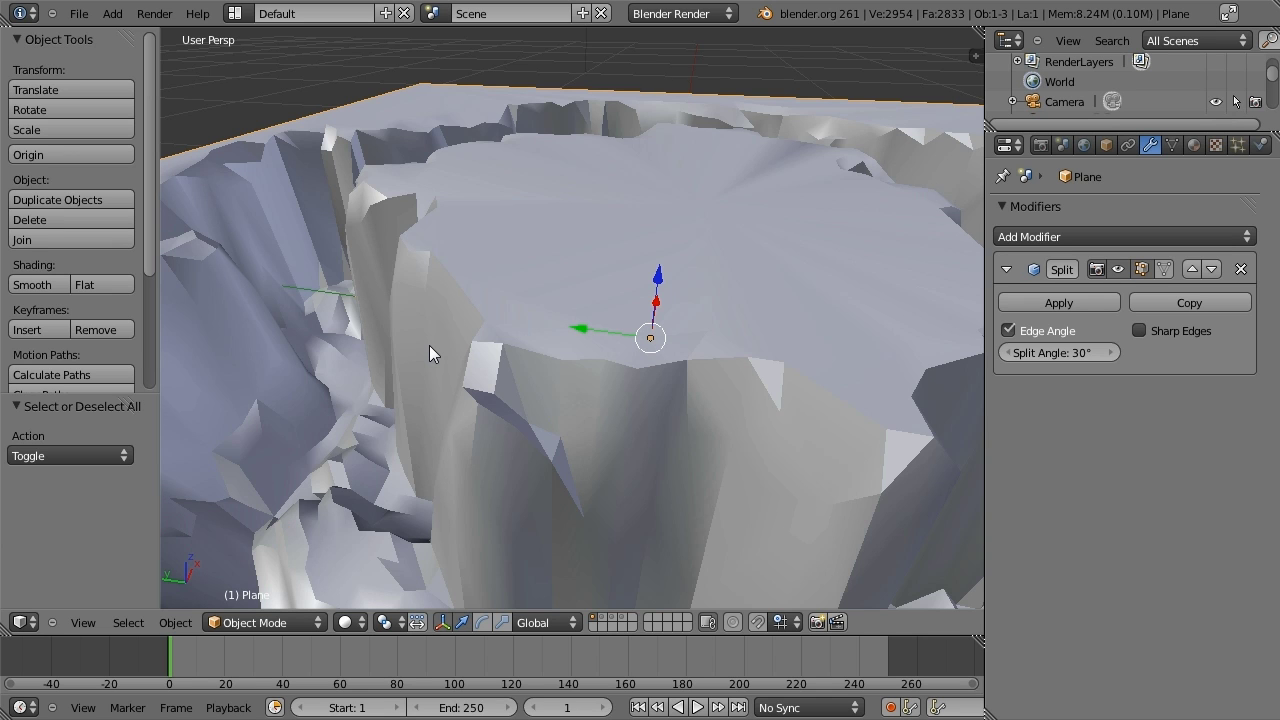
{"action": "mouse_move", "coordinate": [430, 346]}
{"action": "middle_mouse_down", "text": "shift"}
{"action": "mouse_move", "coordinate": [557, 403]}
{"action": "mouse_move", "coordinate": [666, 530]}
{"action": "mouse_move", "coordinate": [609, 506]}
{"action": "mouse_move", "coordinate": [583, 514]}
{"action": "mouse_move", "coordinate": [591, 522]}
{"action": "mouse_move", "coordinate": [784, 547]}
{"action": "mouse_move", "coordinate": [577, 530]}
{"action": "mouse_move", "coordinate": [757, 550]}
{"action": "mouse_move", "coordinate": [628, 469]}
{"action": "mouse_move", "coordinate": [617, 447]}
{"action": "middle_mouse_up", "text": "shift"}
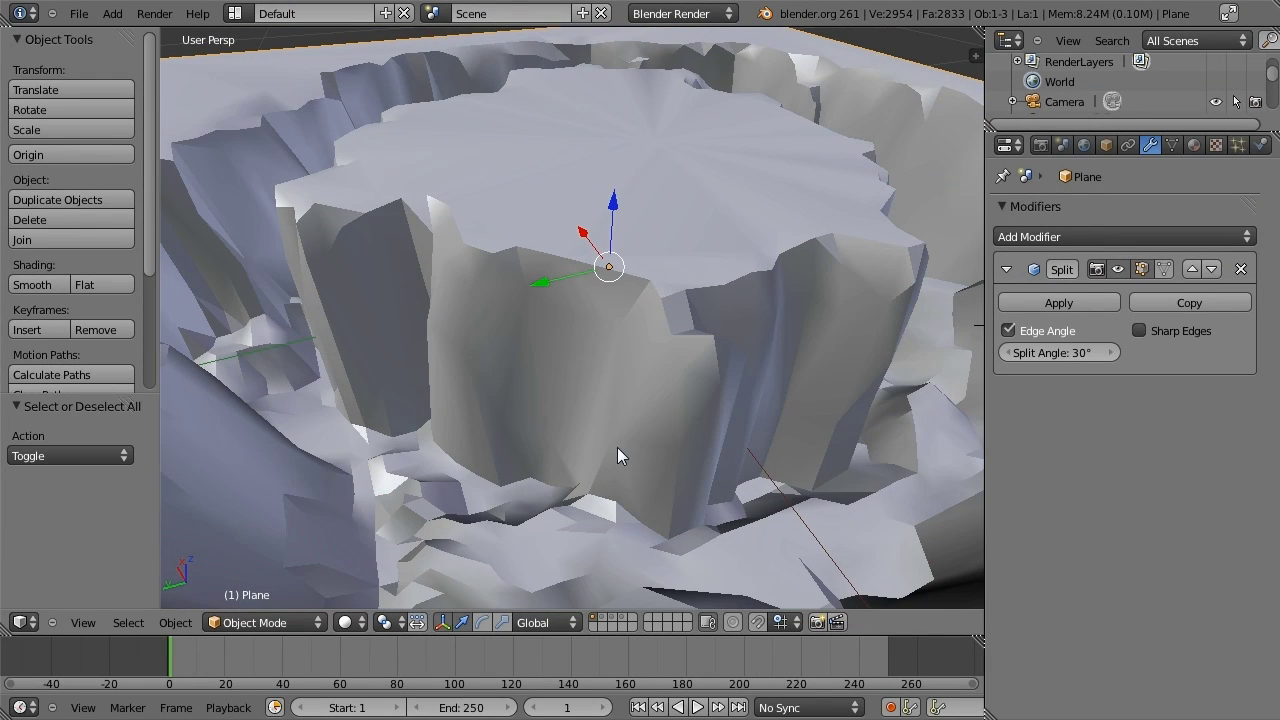
- Apply the Edge Split modifier to the crater mesh
{"action": "left_click", "coordinate": [1075, 304]}
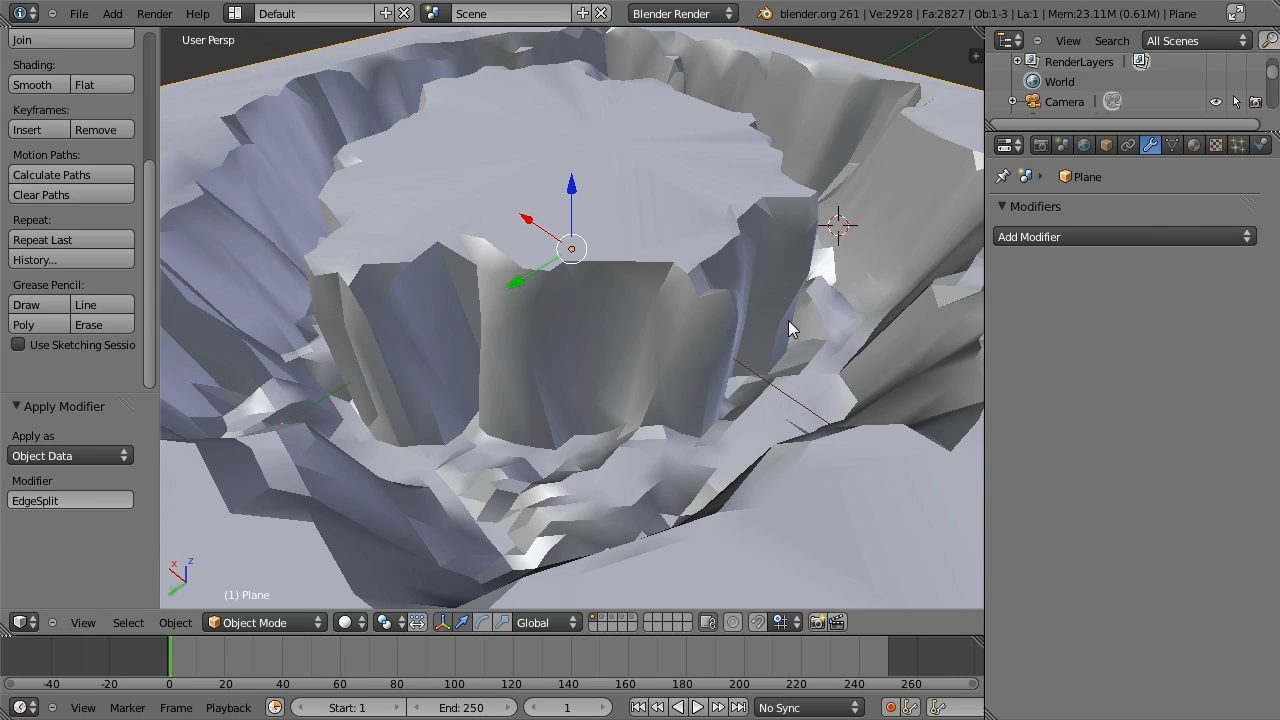
{"action": "key", "text": "Tab"}
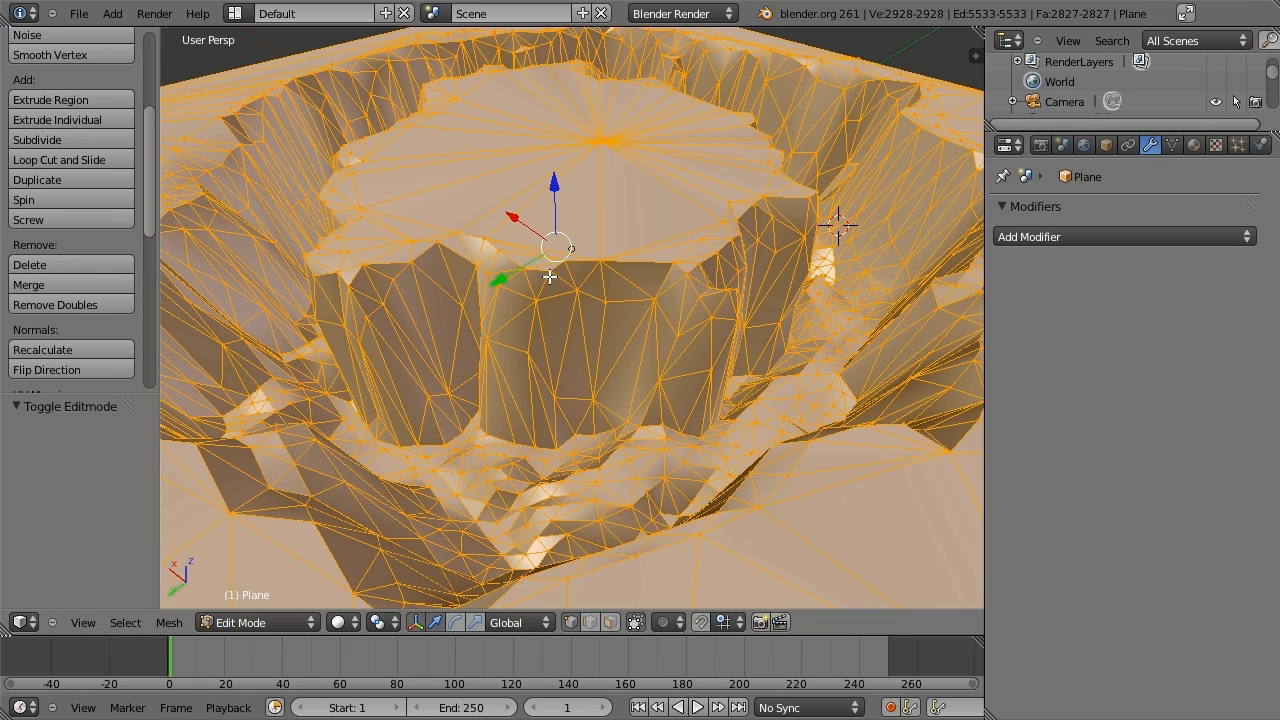
{"action": "right_click", "coordinate": [549, 278]}
{"action": "key", "text": "g"}
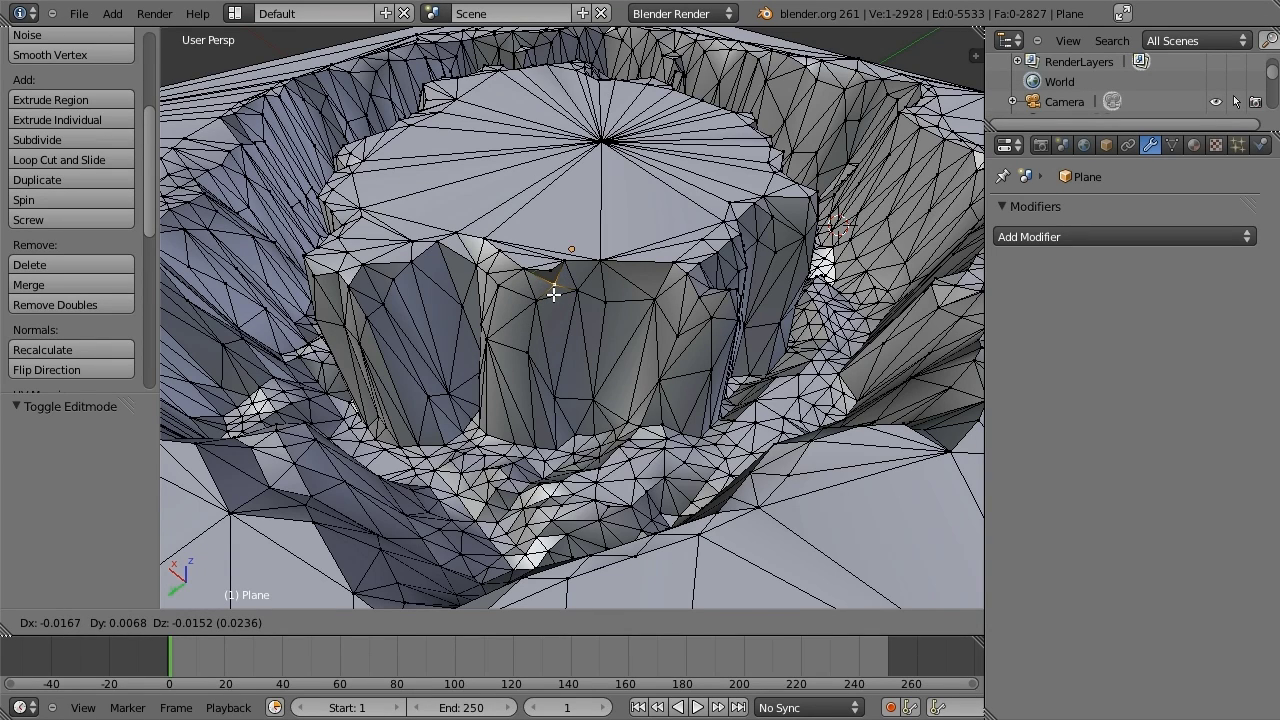
{"action": "right_click", "coordinate": [554, 293]}
- Select all mesh geometry in Edit Mode and Unwrap it into UVs
{"action": "key", "text": "a"}
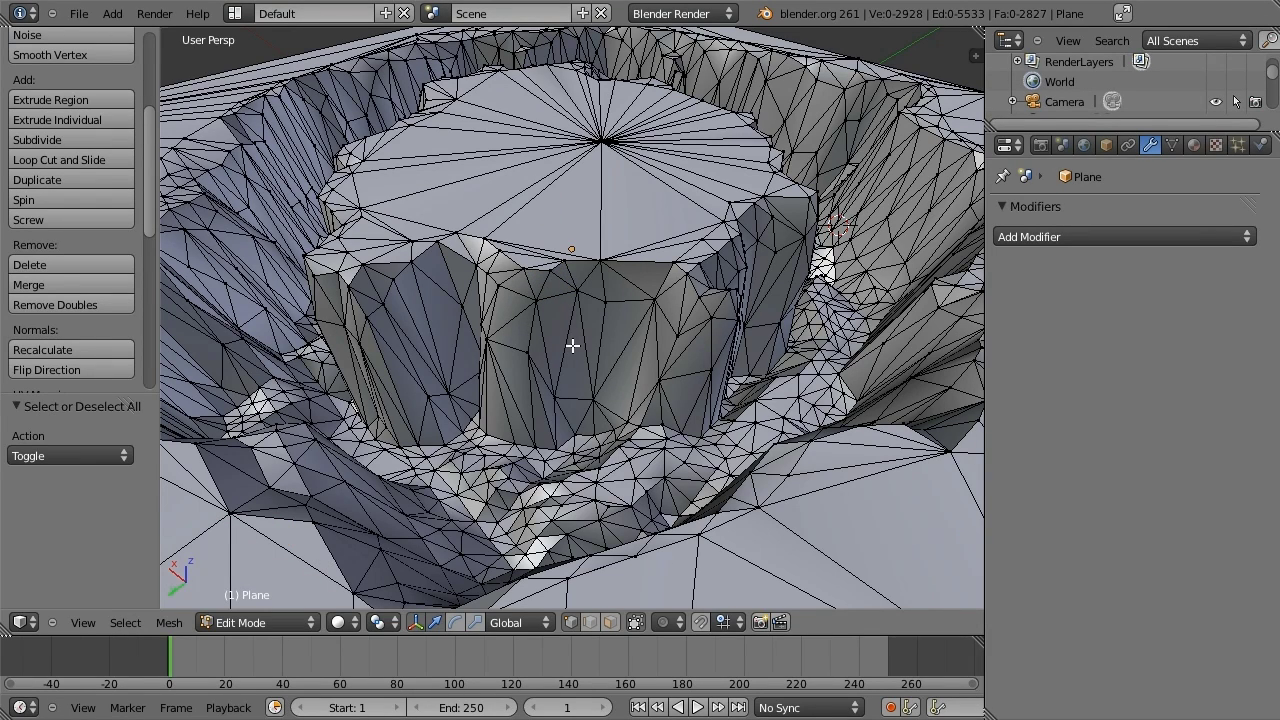
{"action": "key", "text": "a"}
{"action": "key", "text": "u"}
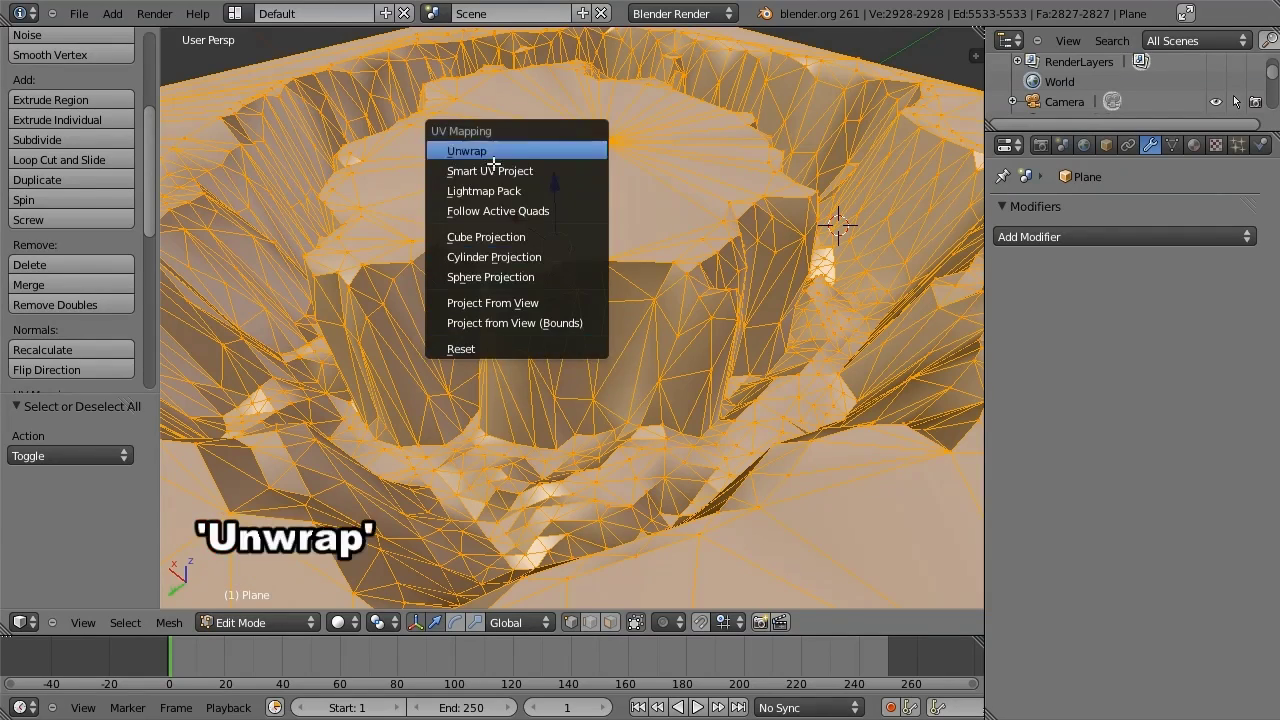
{"action": "left_click", "coordinate": [466, 151]}
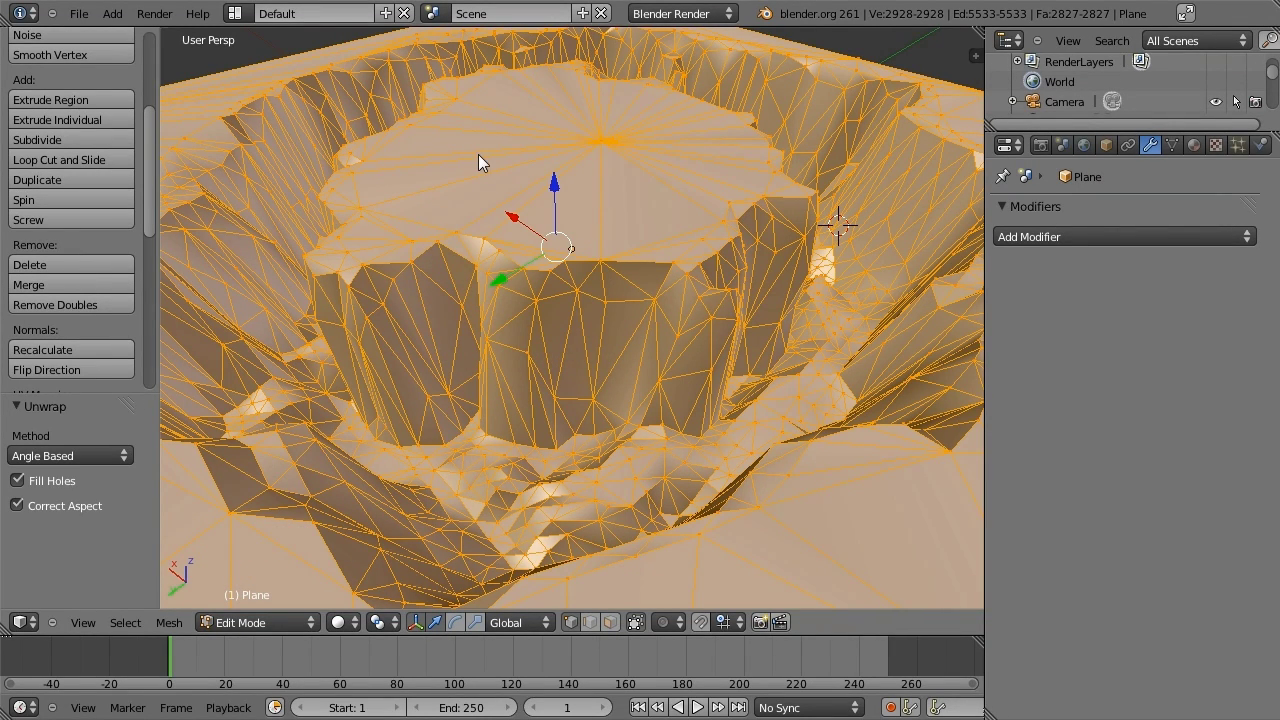
- Inspect the unwrapped UV islands in the UV/Image Editor, then go back to the 3D view
{"action": "key", "text": "shift+F10"}
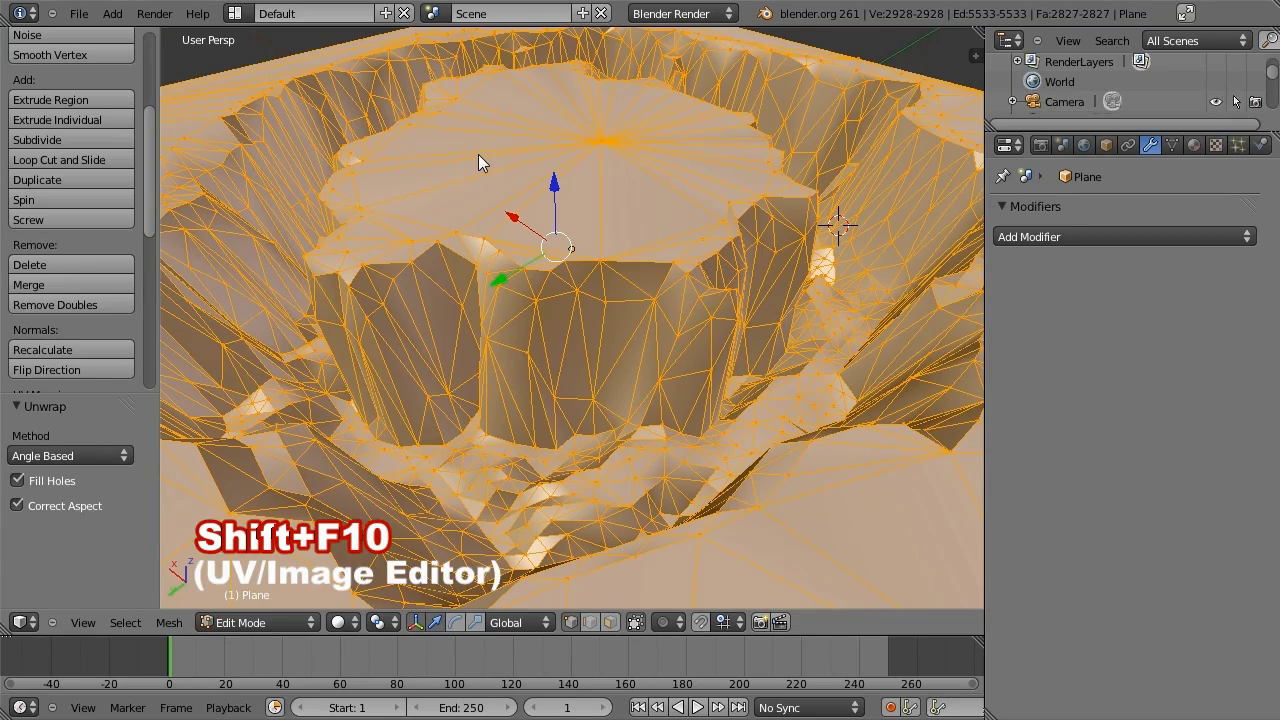
{"action": "key", "text": "shift+F10"}
{"action": "scroll", "coordinate": [601, 515], "scroll_direction": "up", "scroll_amount": 3}
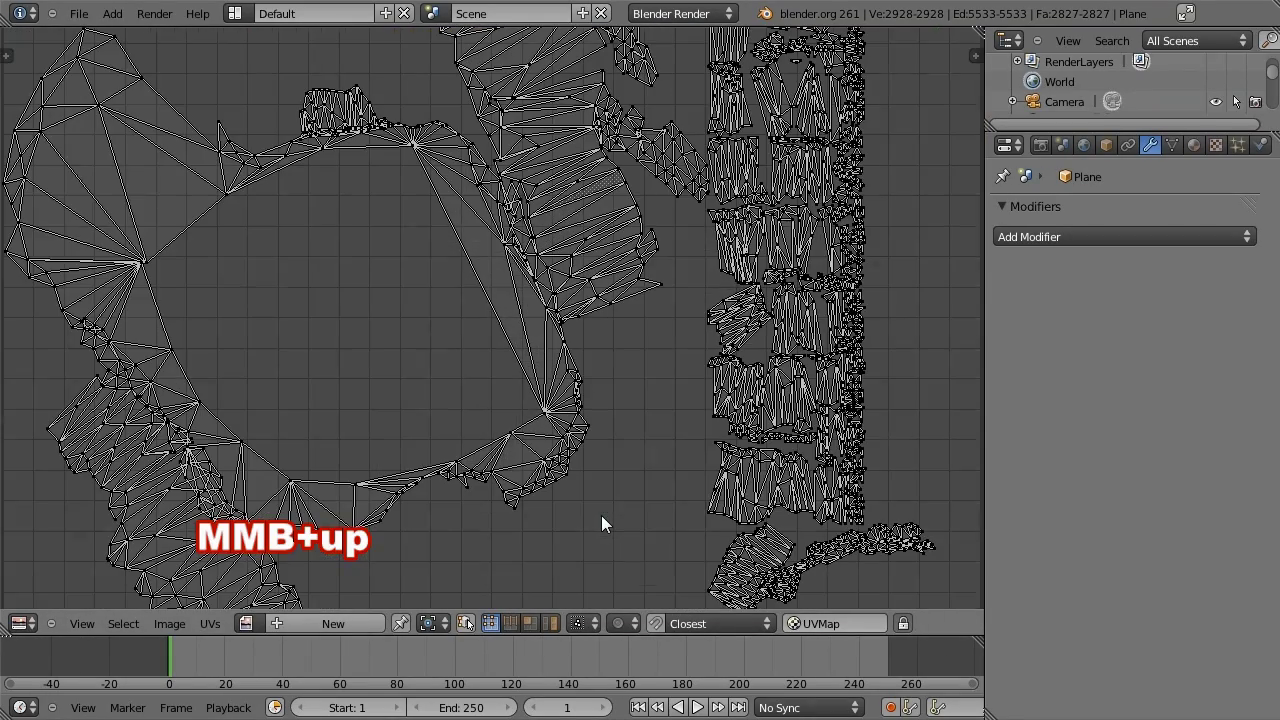
{"action": "key", "text": "a"}
{"action": "middle_click_drag", "start_coordinate": [569, 340], "coordinate": [489, 489], "text": "shift"}
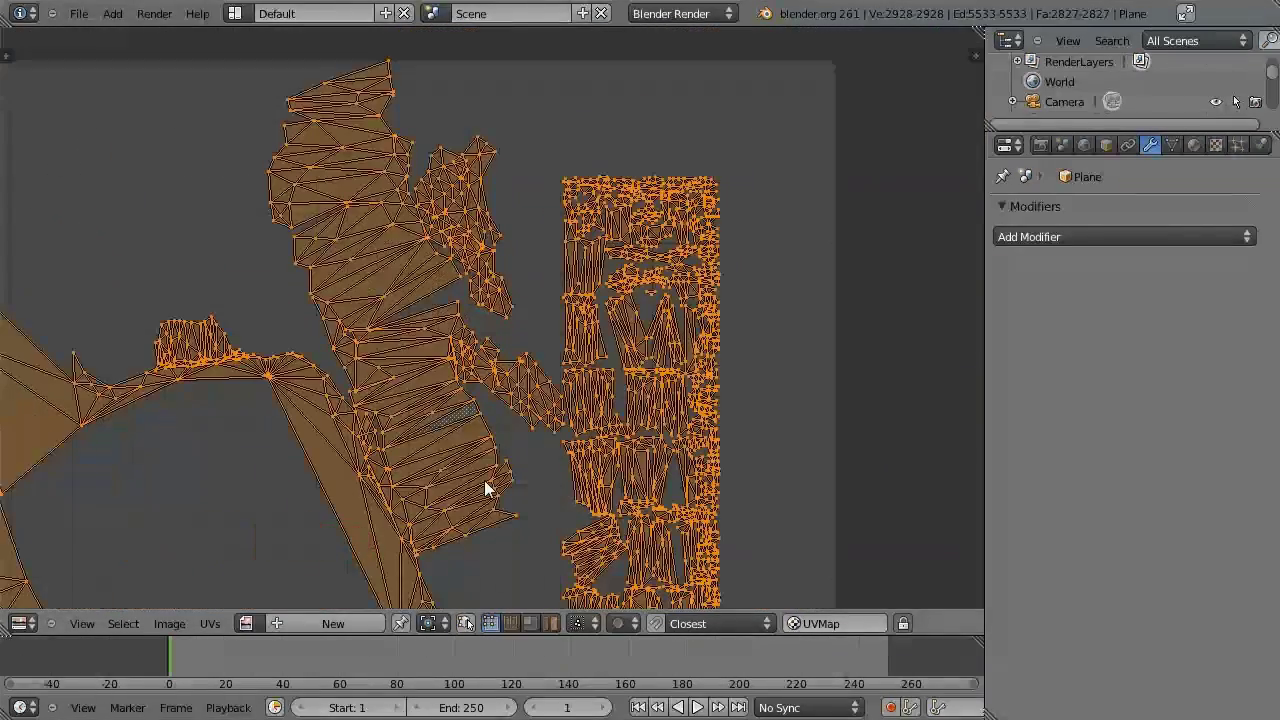
{"action": "scroll", "coordinate": [537, 390], "scroll_direction": "up", "scroll_amount": 3}
{"action": "mouse_move", "coordinate": [537, 390]}
{"action": "middle_mouse_down", "text": "shift"}
{"action": "mouse_move", "coordinate": [486, 443]}
{"action": "mouse_move", "coordinate": [421, 417]}
{"action": "mouse_move", "coordinate": [557, 437]}
{"action": "middle_mouse_up", "text": "shift"}
{"action": "scroll", "coordinate": [500, 423], "scroll_direction": "up", "scroll_amount": 2}
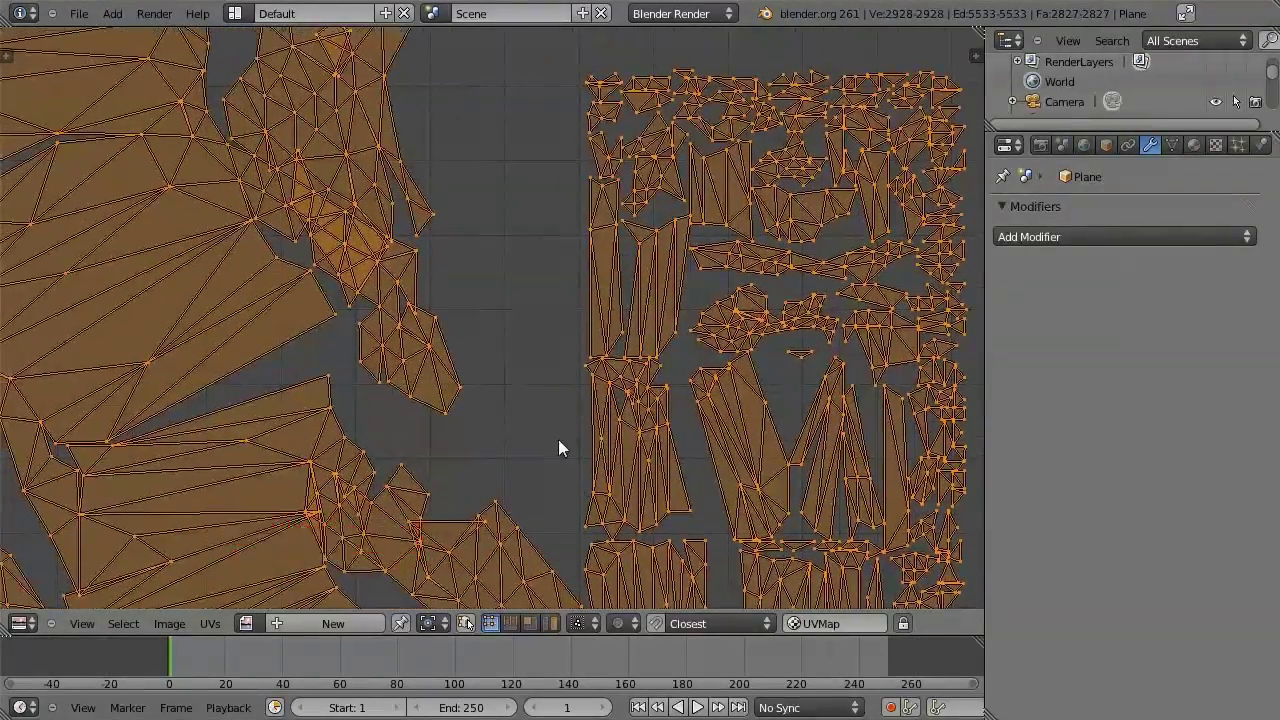
{"action": "scroll", "coordinate": [558, 439], "scroll_direction": "down", "scroll_amount": 3}
{"action": "scroll", "coordinate": [558, 441], "scroll_direction": "down", "scroll_amount": 2}
{"action": "scroll", "coordinate": [426, 460], "scroll_direction": "down", "scroll_amount": 2}
{"action": "mouse_move", "coordinate": [426, 460]}
{"action": "middle_mouse_down", "text": "shift"}
{"action": "mouse_move", "coordinate": [583, 380]}
{"action": "mouse_move", "coordinate": [555, 379]}
{"action": "middle_mouse_up", "text": "shift"}
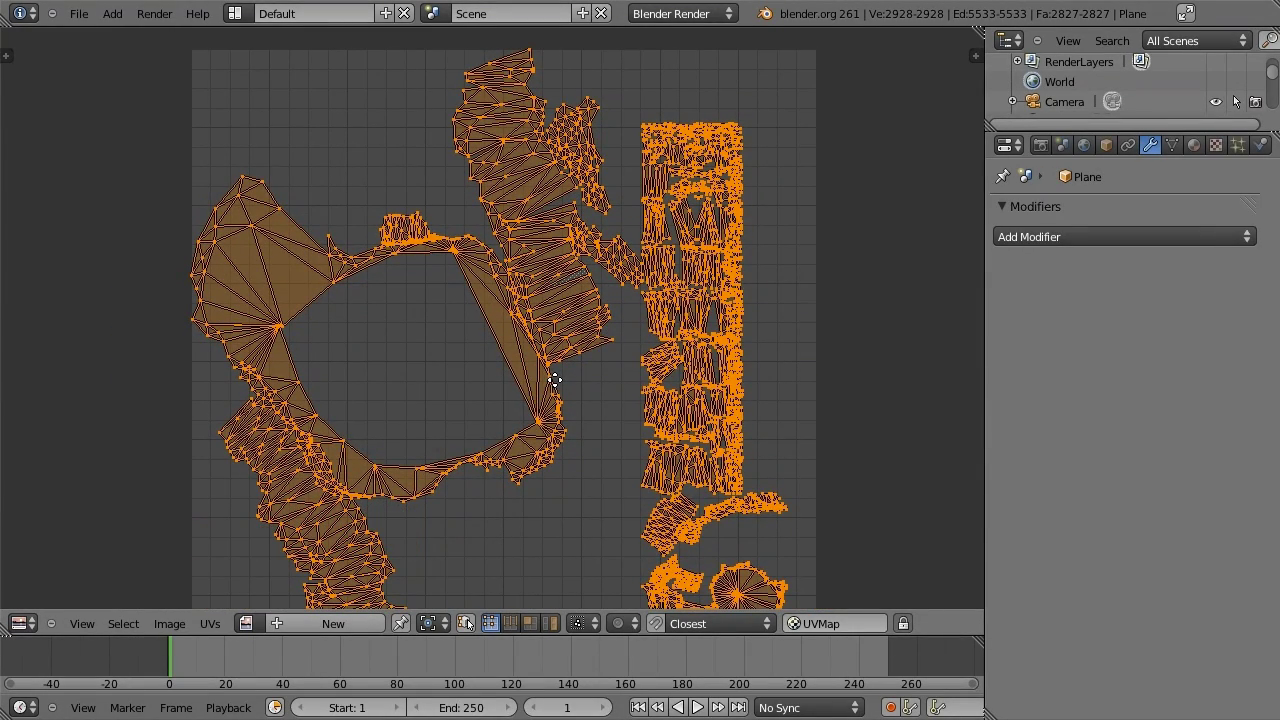
{"action": "key", "text": "shift+F5"}
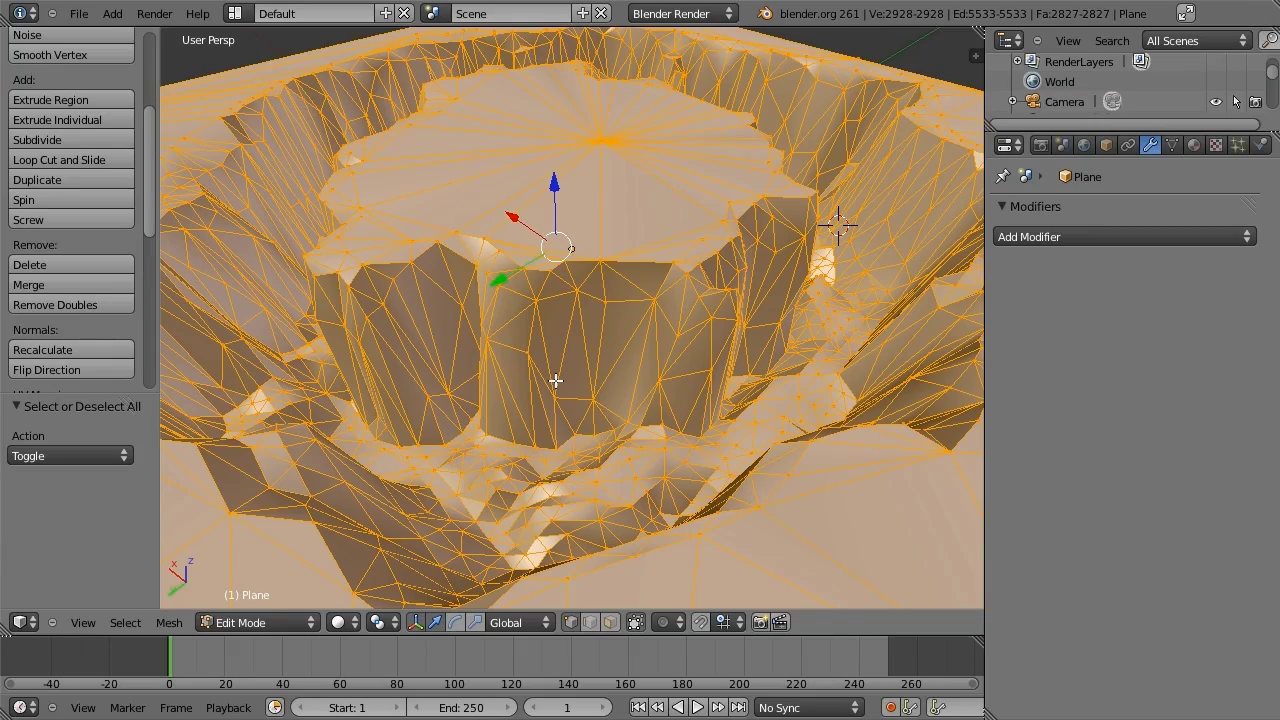
- Select the whole crater mesh and merge its 1507 duplicate vertices with Remove Doubles
{"action": "key", "text": "a"}
{"action": "key", "text": "a"}
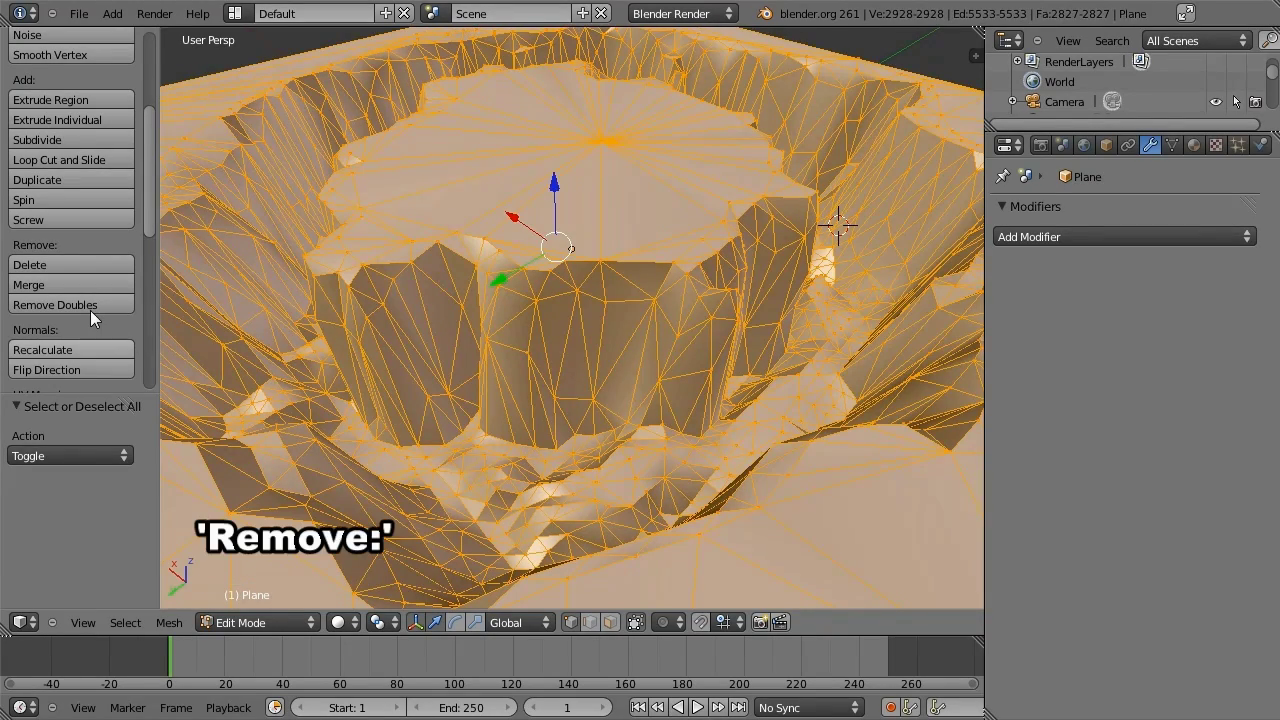
{"action": "left_click", "coordinate": [72, 306]}
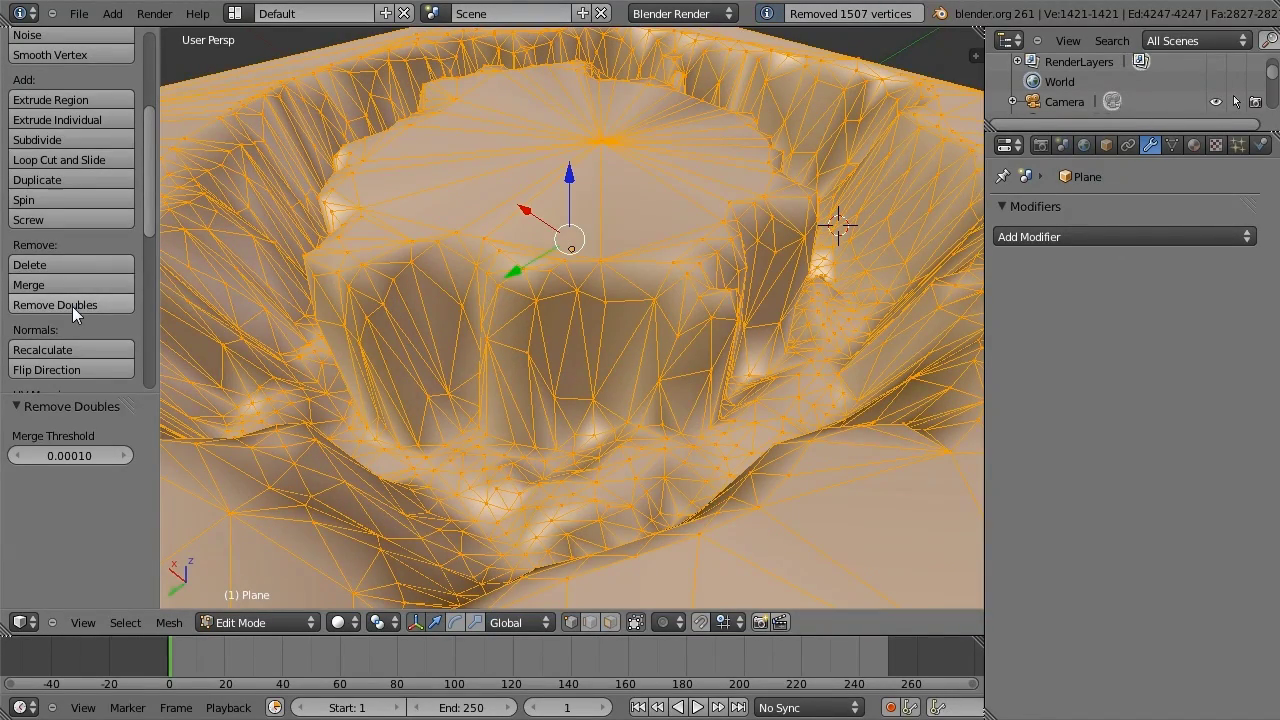
{"action": "key", "text": "a"}
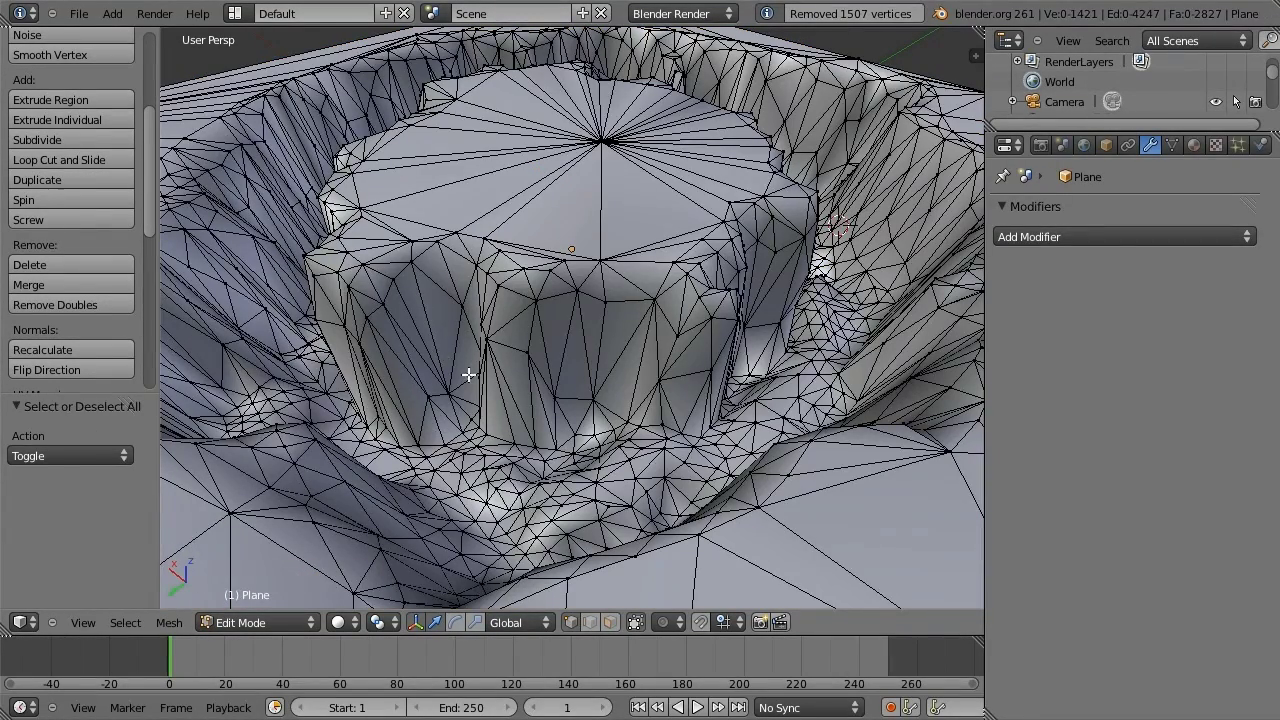
- Re-unwrap the whole merged mesh and view its new layout in the UV/Image Editor
{"action": "key", "text": "a"}
{"action": "key", "text": "u"}
{"action": "left_click", "coordinate": [380, 376]}
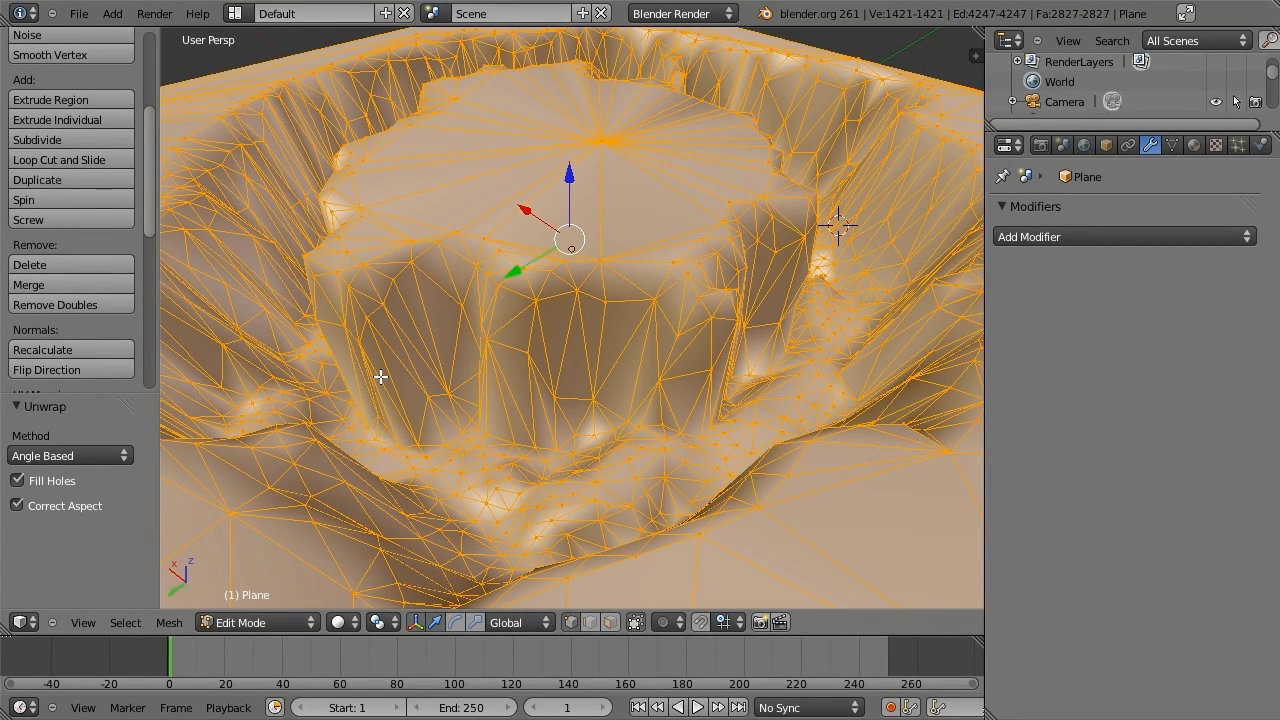
{"action": "key", "text": "shift+F10"}
{"action": "scroll", "coordinate": [400, 422], "scroll_direction": "down", "scroll_amount": 2}
{"action": "middle_click_drag", "start_coordinate": [250, 600], "coordinate": [262, 565], "text": "shift"}
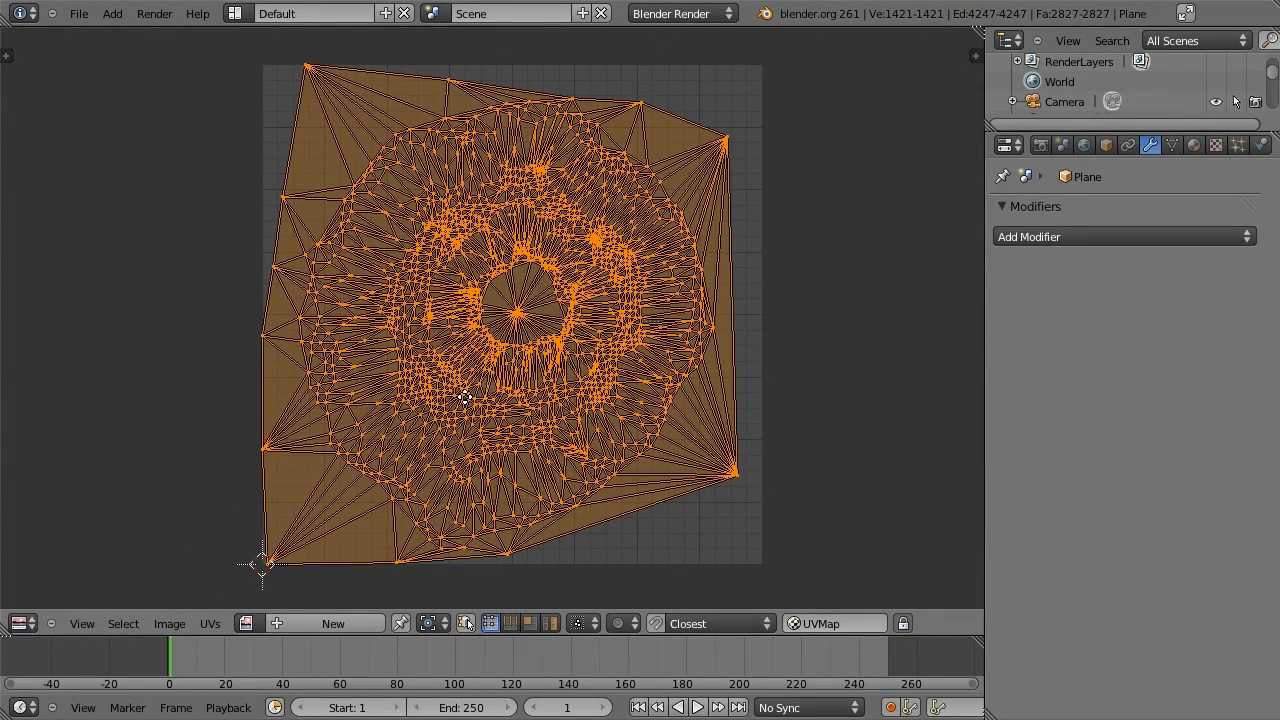
- Select the top-left UV vertex and turn on Constrain to Image Bounds
{"action": "right_click", "coordinate": [316, 70]}
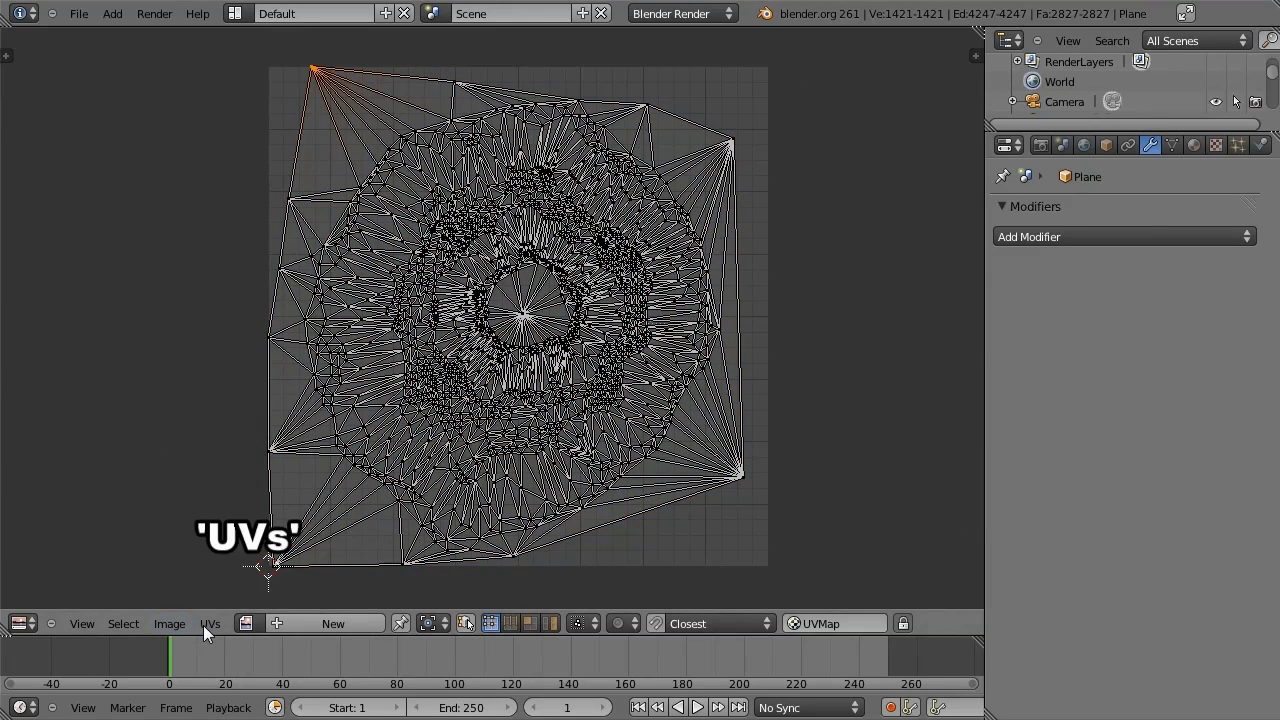
{"action": "left_click", "coordinate": [203, 625]}
{"action": "left_click", "coordinate": [220, 604]}
{"action": "left_click", "coordinate": [210, 626]}
{"action": "left_click", "coordinate": [300, 594]}
{"action": "left_click", "coordinate": [210, 623]}
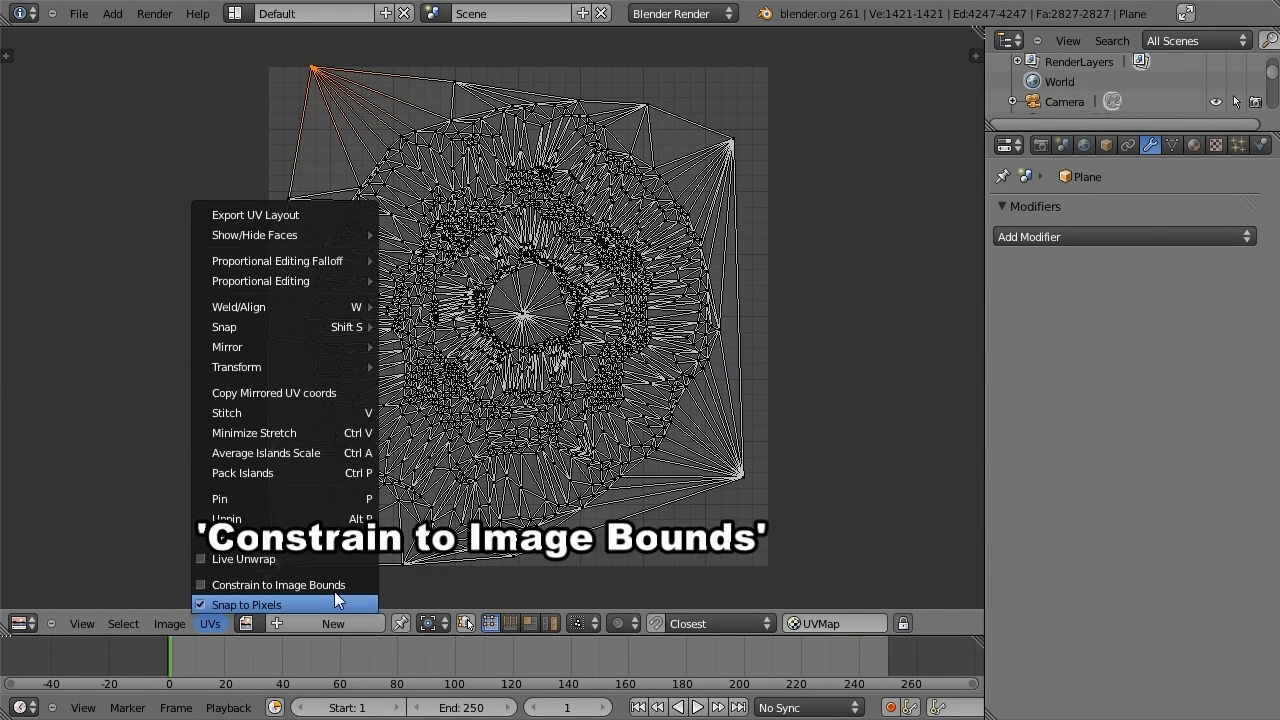
{"action": "left_click", "coordinate": [243, 584]}
- Move the top-left and left-side UV vertices onto the image's left edge and corner
{"action": "key", "text": "g"}
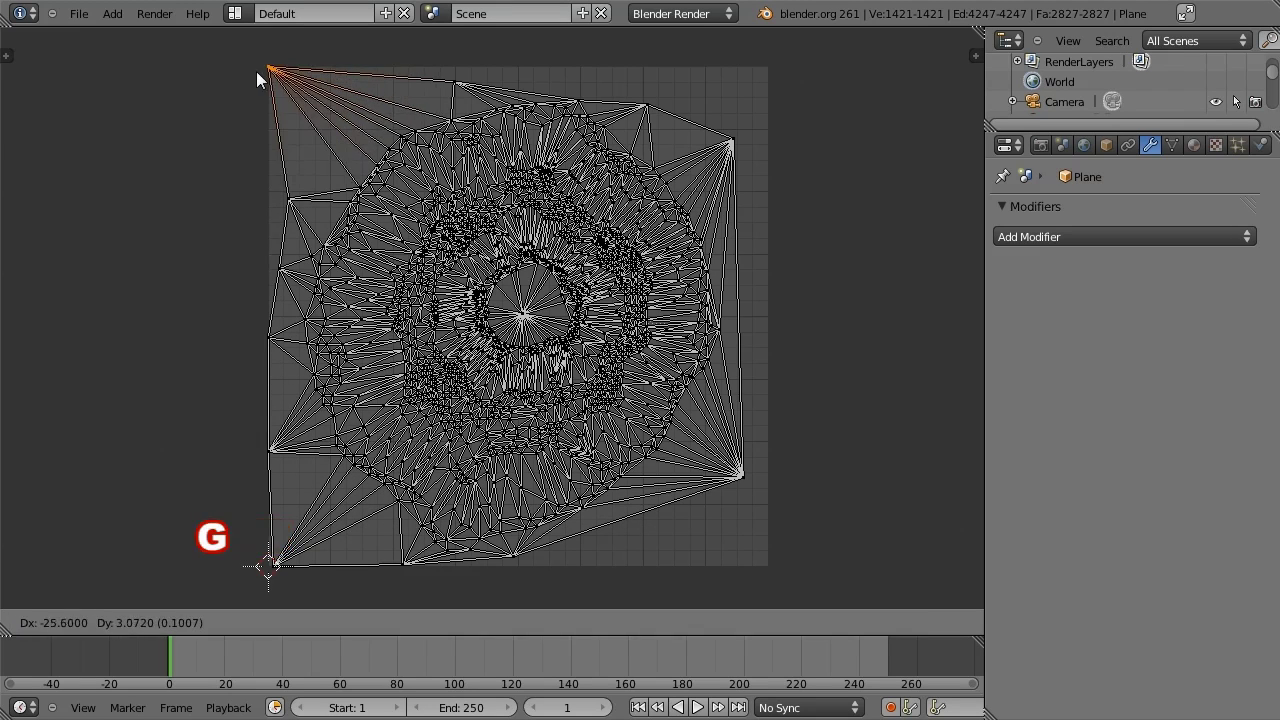
{"action": "right_click", "coordinate": [290, 200]}
{"action": "key", "text": "g"}
{"action": "right_click", "coordinate": [285, 282]}
{"action": "key", "text": "g"}
{"action": "left_click", "coordinate": [254, 281]}
- Move the top UV vertices onto the top edge and one to the top-right corner
{"action": "right_click", "coordinate": [464, 76]}
{"action": "key", "text": "g"}
{"action": "left_click", "coordinate": [465, 59]}
{"action": "right_click", "coordinate": [578, 92]}
{"action": "key", "text": "g"}
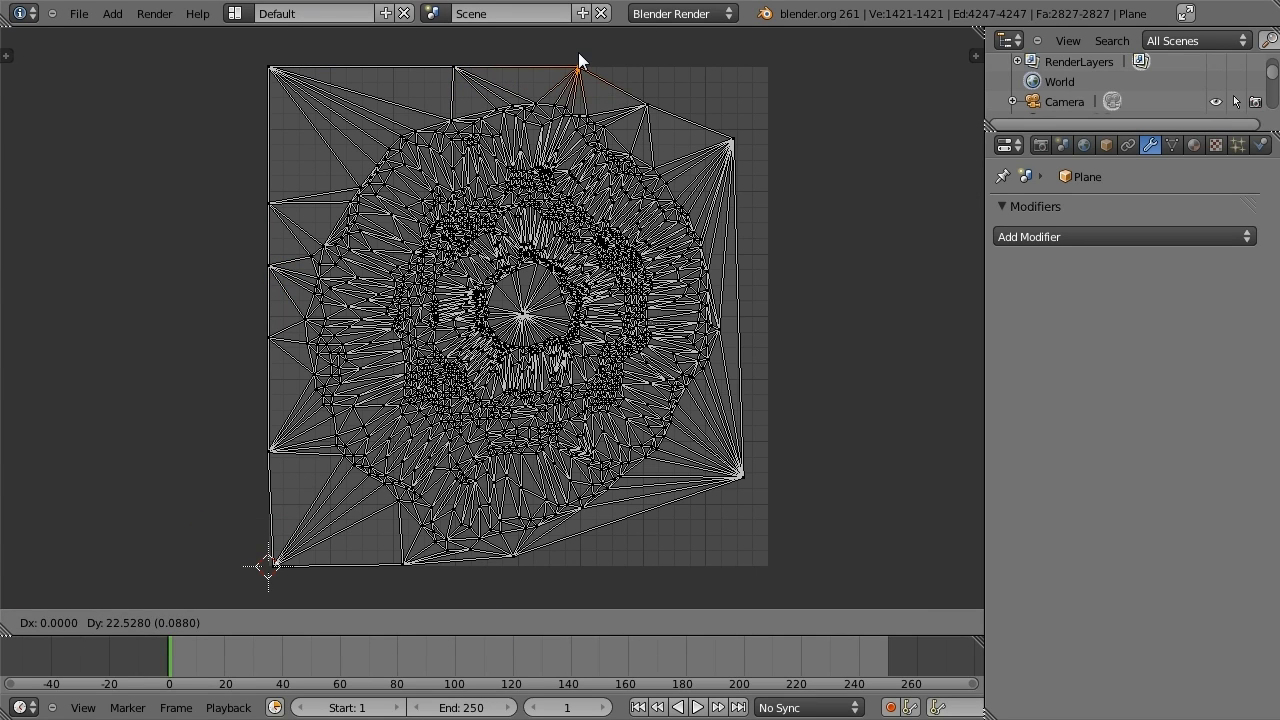
{"action": "left_click", "coordinate": [578, 52]}
{"action": "right_click", "coordinate": [645, 90]}
{"action": "key", "text": "g"}
{"action": "left_click", "coordinate": [668, 50]}
{"action": "right_click", "coordinate": [751, 151]}
{"action": "key", "text": "g"}
{"action": "left_click", "coordinate": [777, 69]}
- Work on the lower-right and bottom vertices, placing one at the bottom-left corner
{"action": "right_click", "coordinate": [755, 505]}
{"action": "key", "text": "g"}
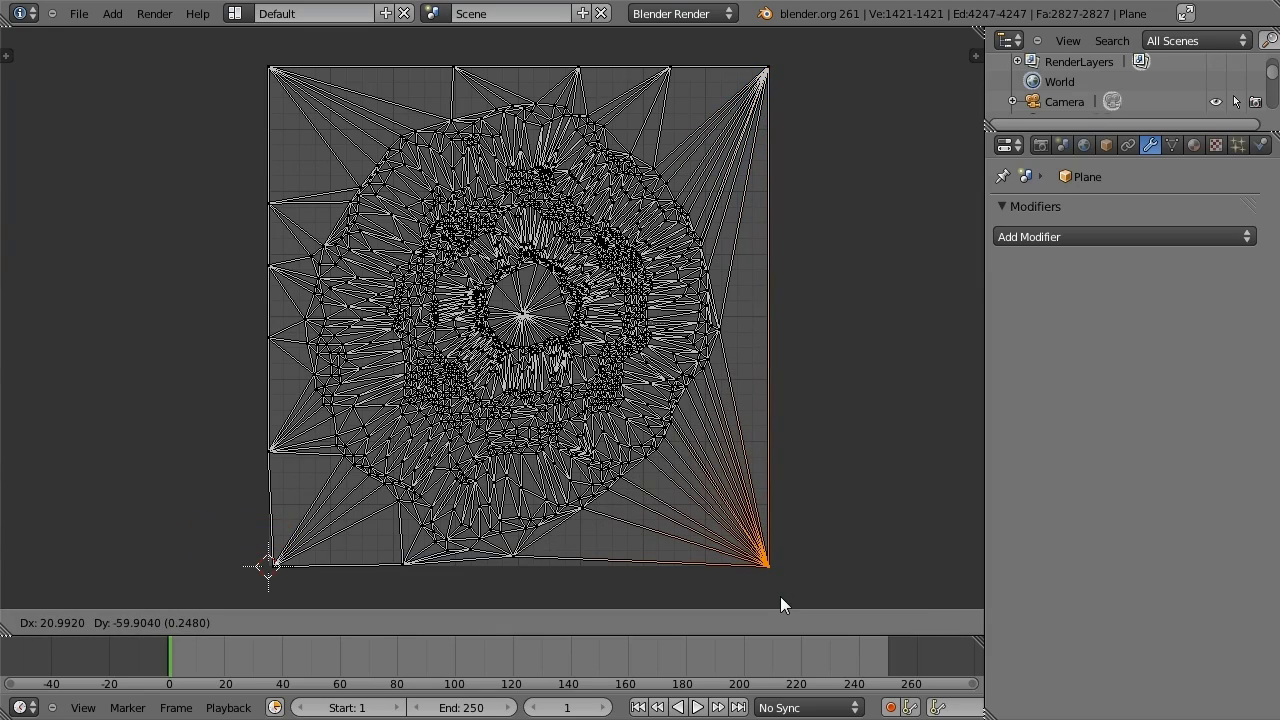
{"action": "right_click", "coordinate": [527, 585]}
{"action": "key", "text": "g"}
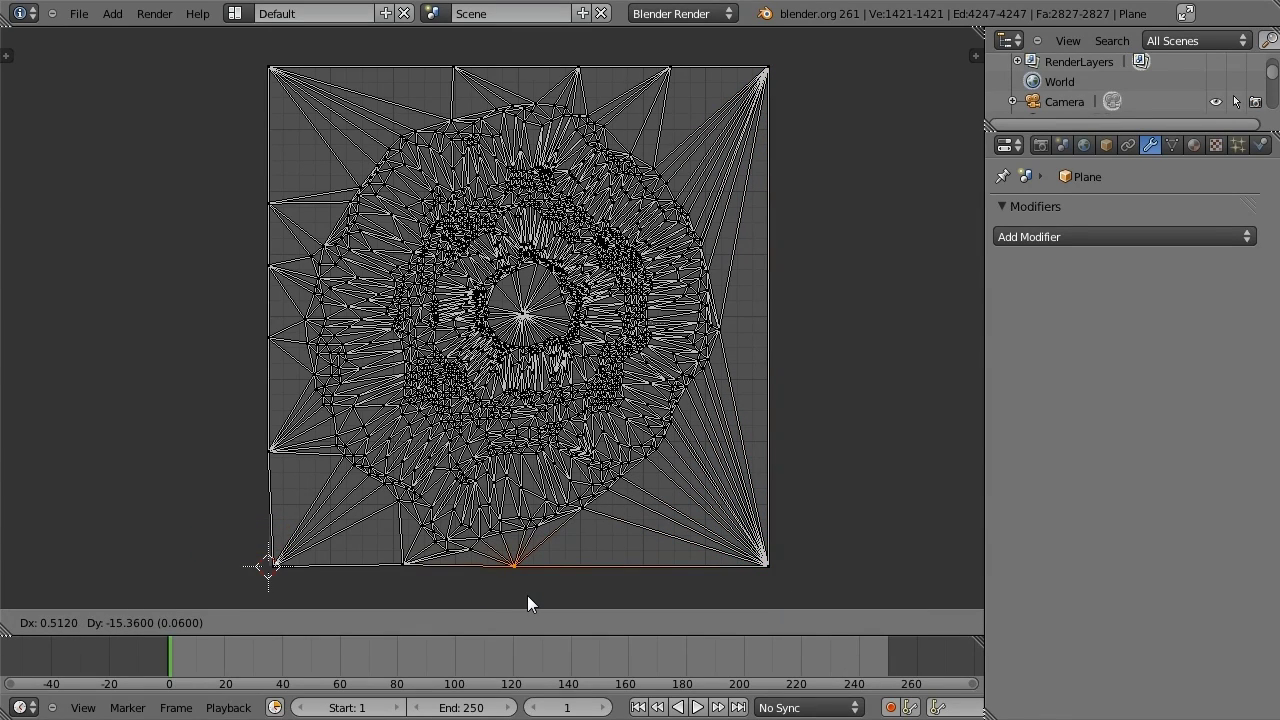
{"action": "right_click", "coordinate": [406, 566]}
{"action": "key", "text": "g"}
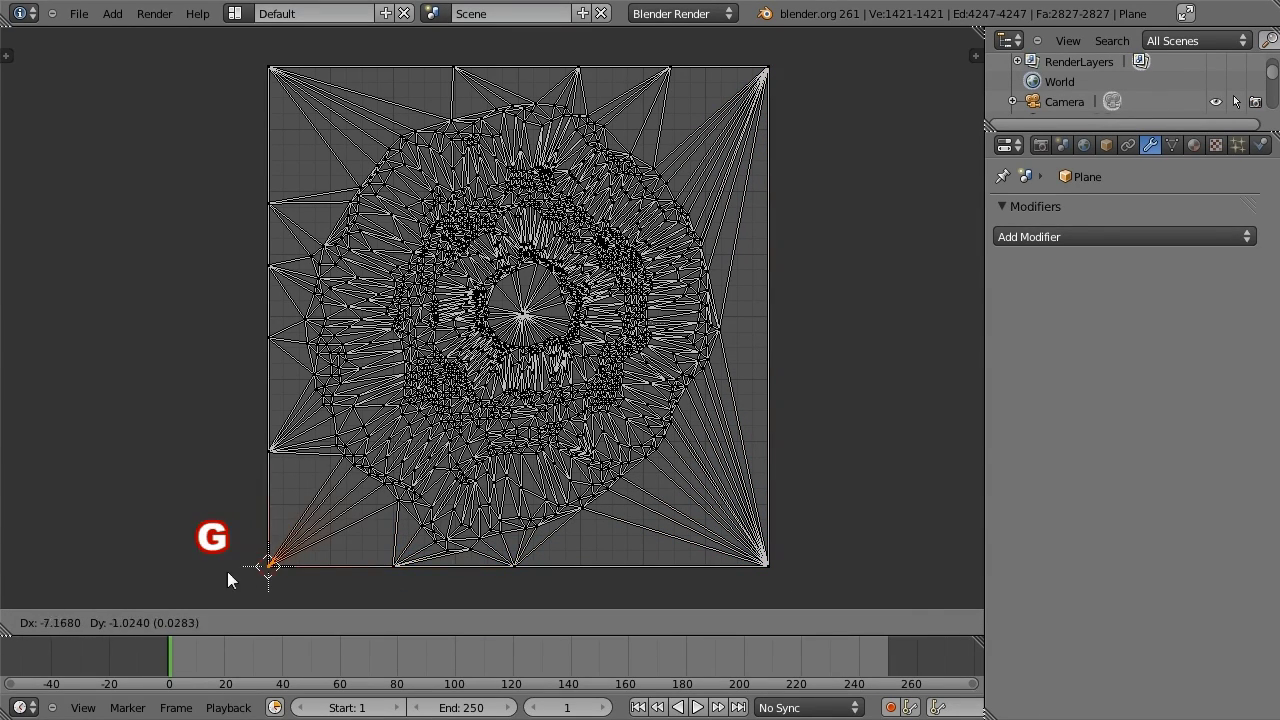
{"action": "left_click", "coordinate": [214, 573]}
{"action": "right_click", "coordinate": [262, 450]}
- Place the last left-edge vertex, then multi-select all border UV vertices around the square
{"action": "key", "text": "g"}
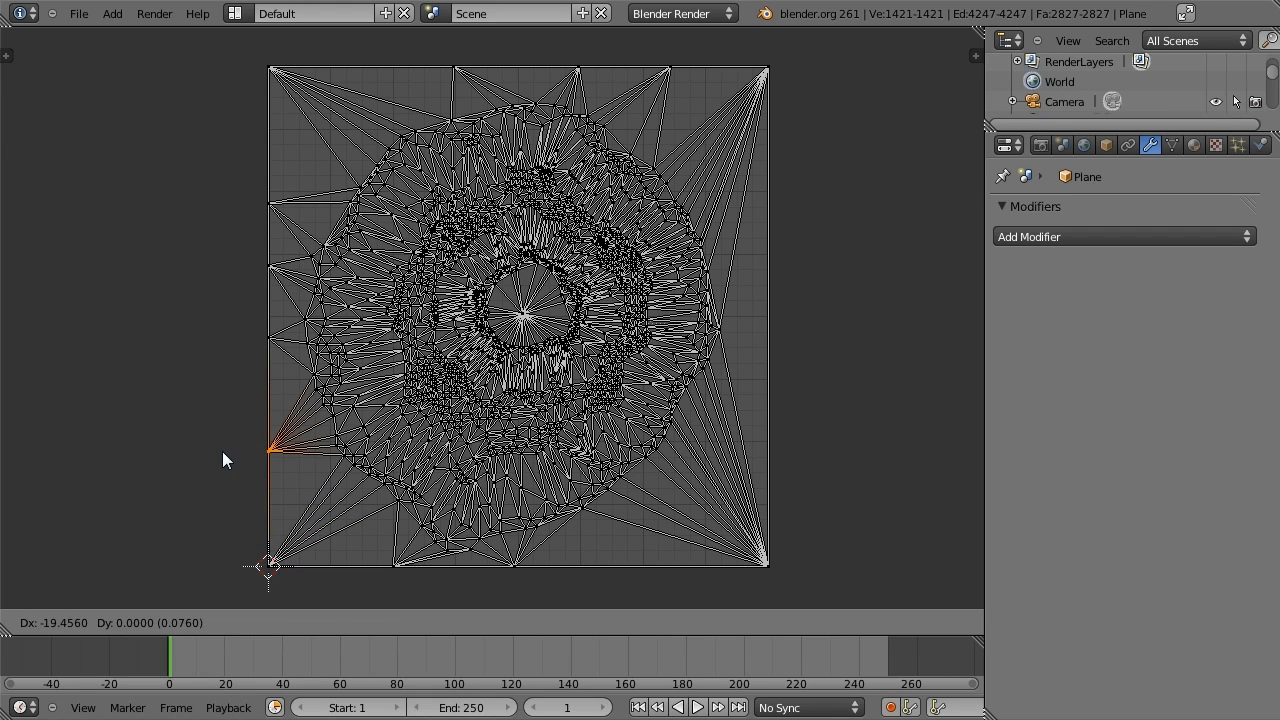
{"action": "right_click", "coordinate": [267, 560], "text": "shift"}
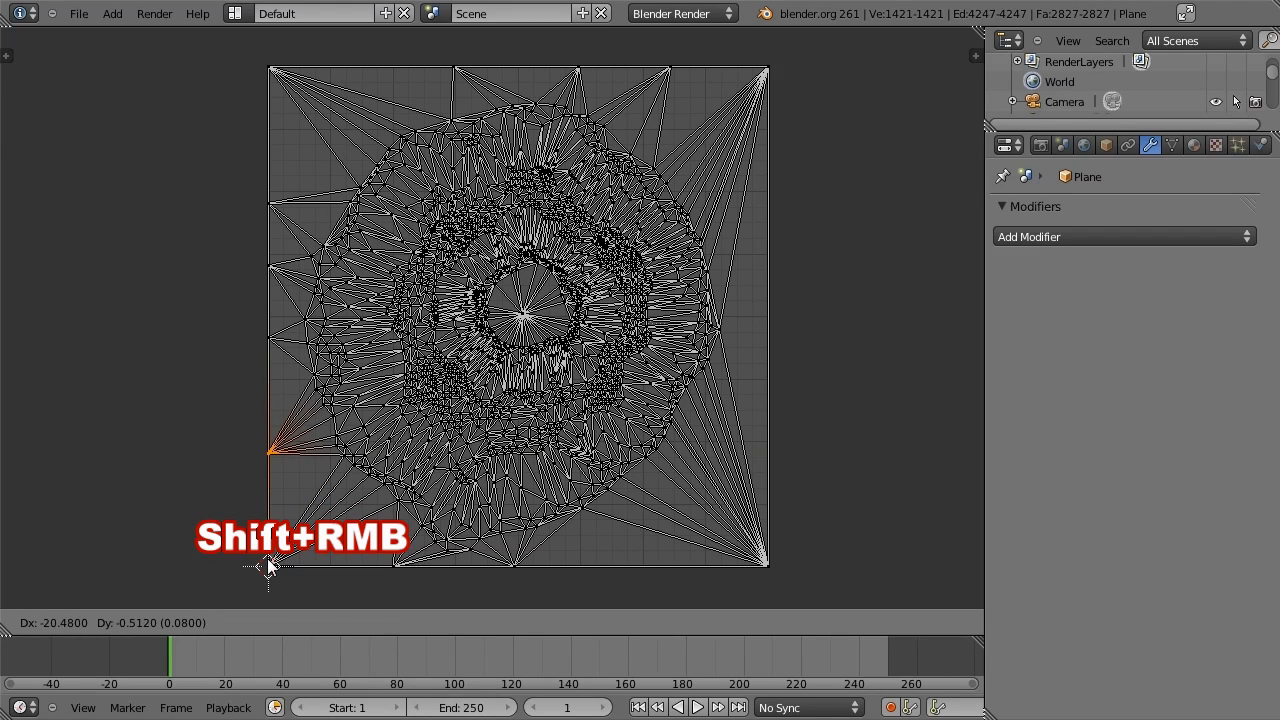
{"action": "right_click", "coordinate": [513, 567], "text": "shift"}
{"action": "right_click", "coordinate": [768, 563], "text": "shift"}
{"action": "right_click", "coordinate": [768, 69], "text": "shift"}
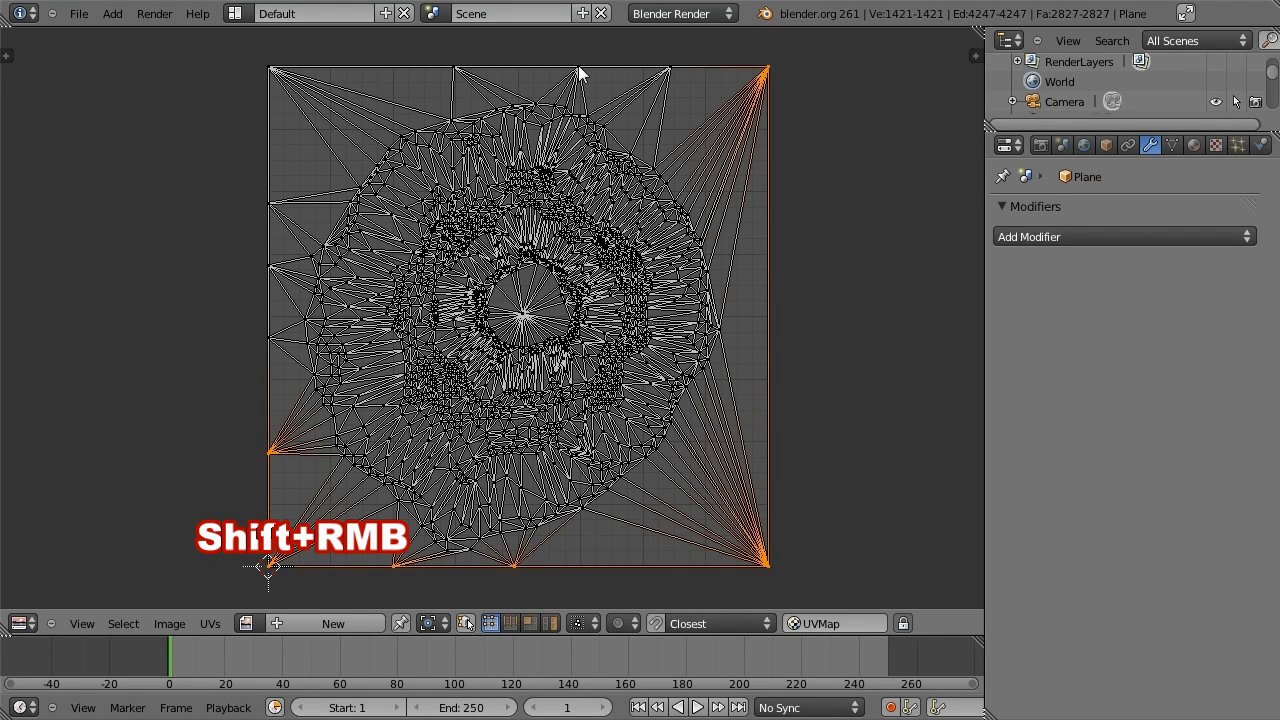
{"action": "right_click", "coordinate": [669, 69], "text": "shift"}
{"action": "right_click", "coordinate": [457, 70], "text": "shift"}
{"action": "right_click", "coordinate": [272, 70], "text": "shift"}
{"action": "right_click", "coordinate": [270, 205], "text": "shift"}
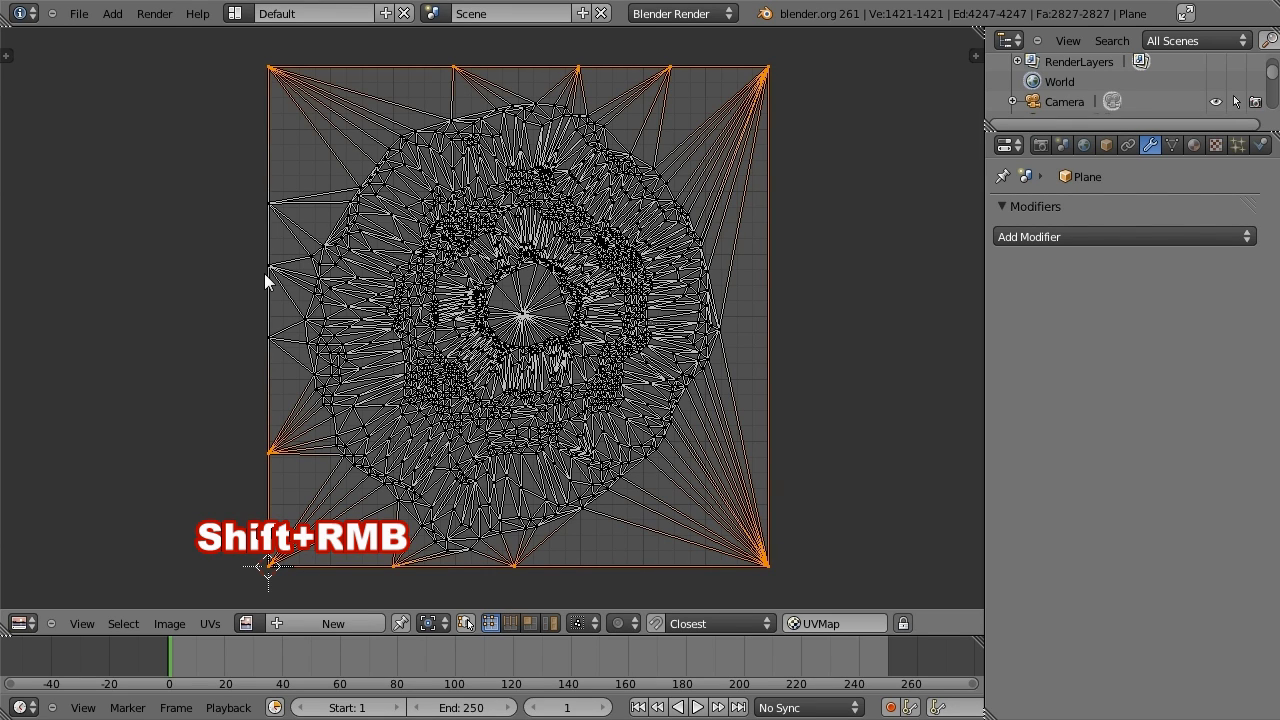
{"action": "right_click", "coordinate": [264, 340], "text": "shift"}
- Pin the border vertices, re-unwrap the whole crater around them, and return to the 3D view
{"action": "key", "text": "p"}
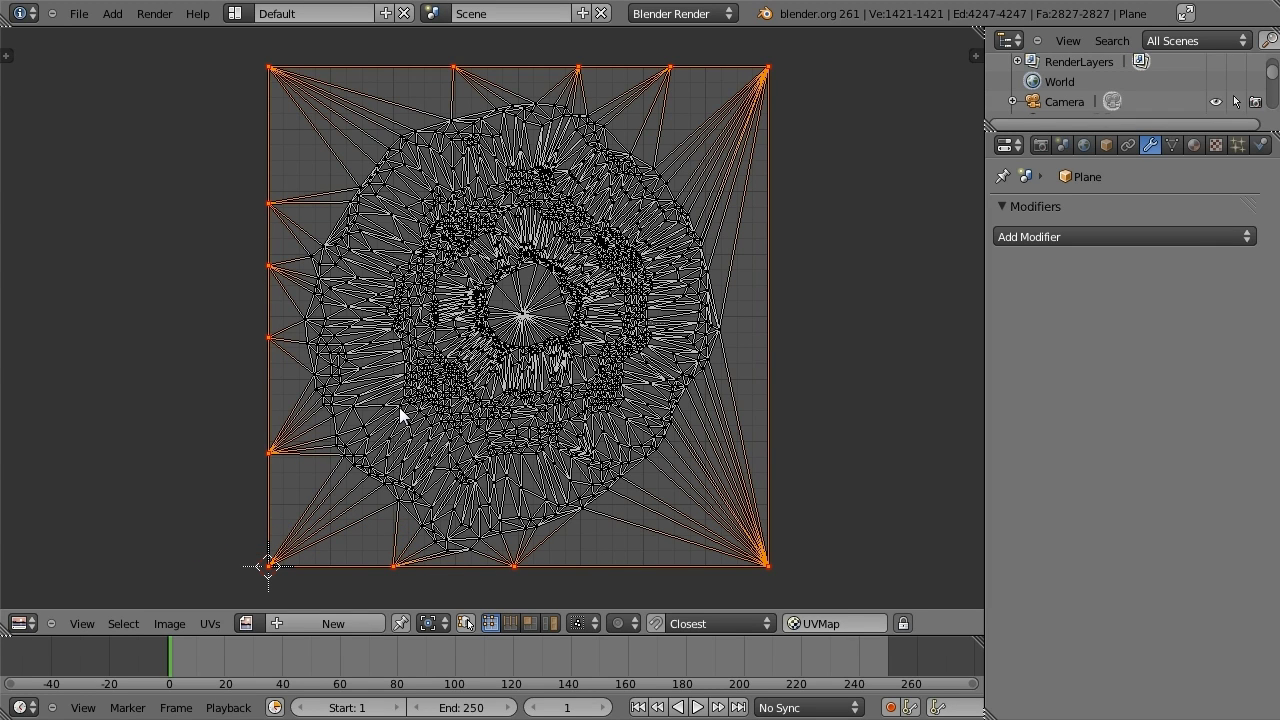
{"action": "key", "text": "a"}
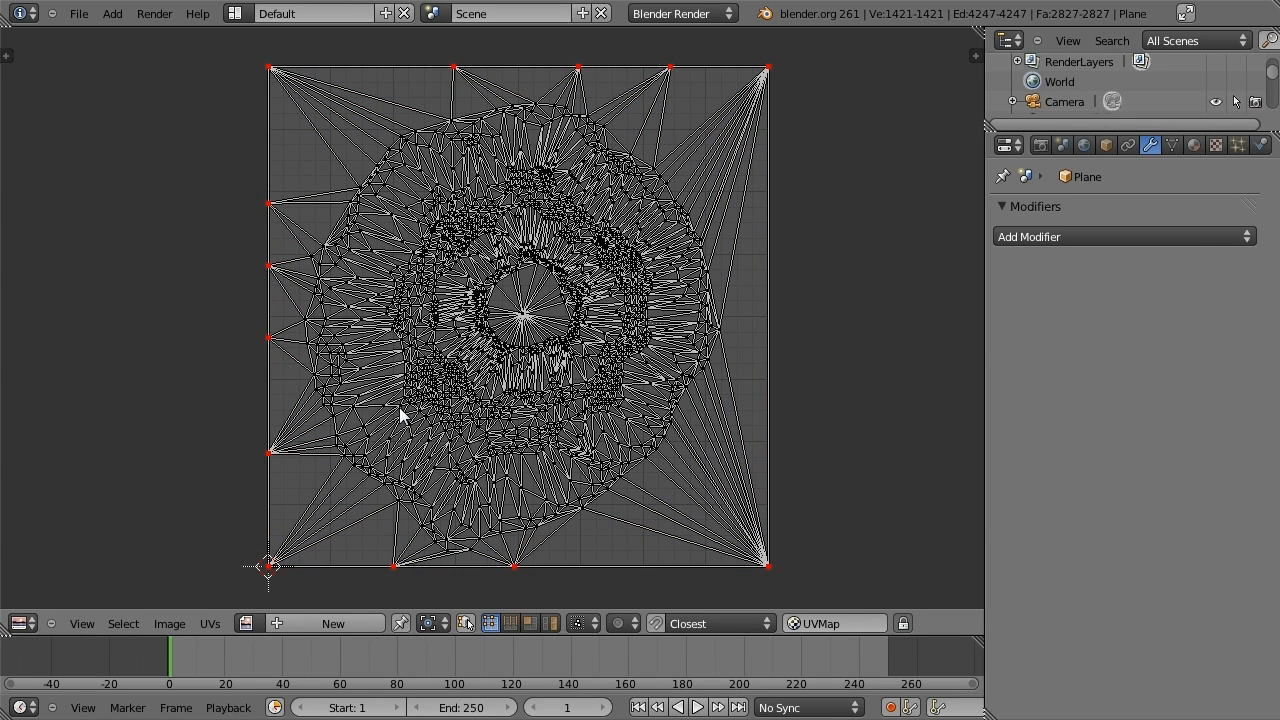
{"action": "key", "text": "a"}
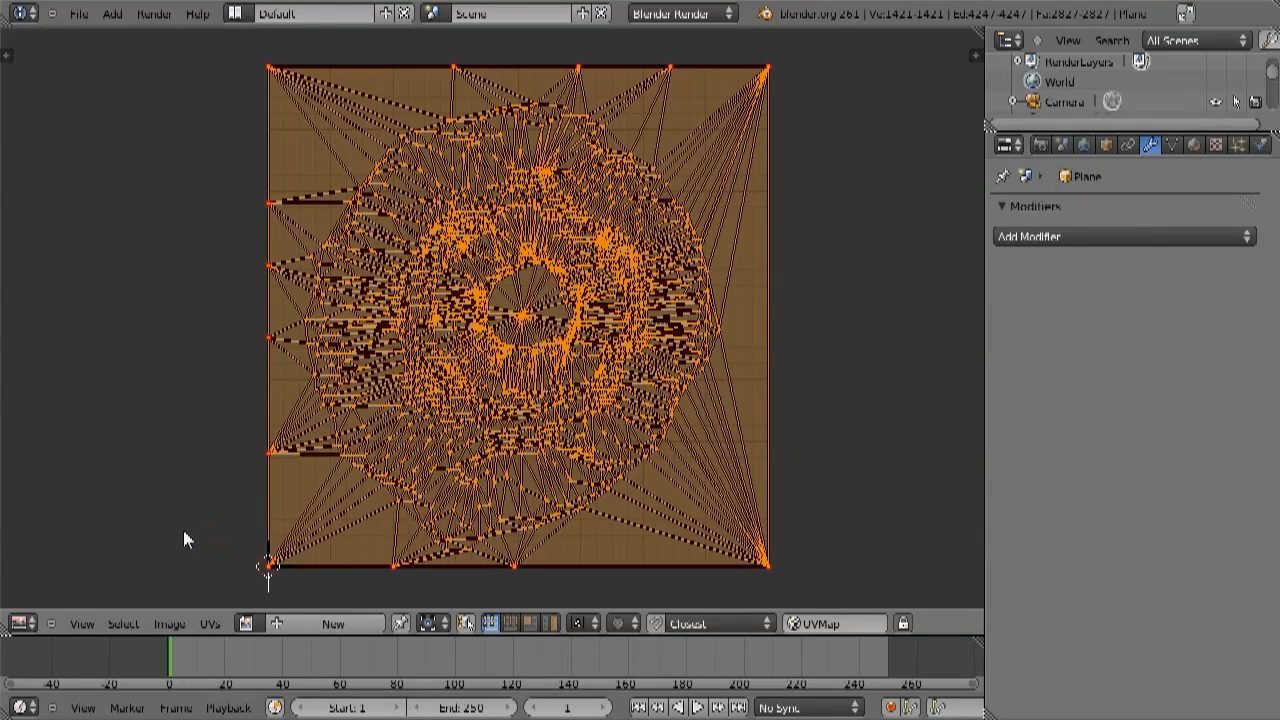
{"action": "key", "text": "e"}
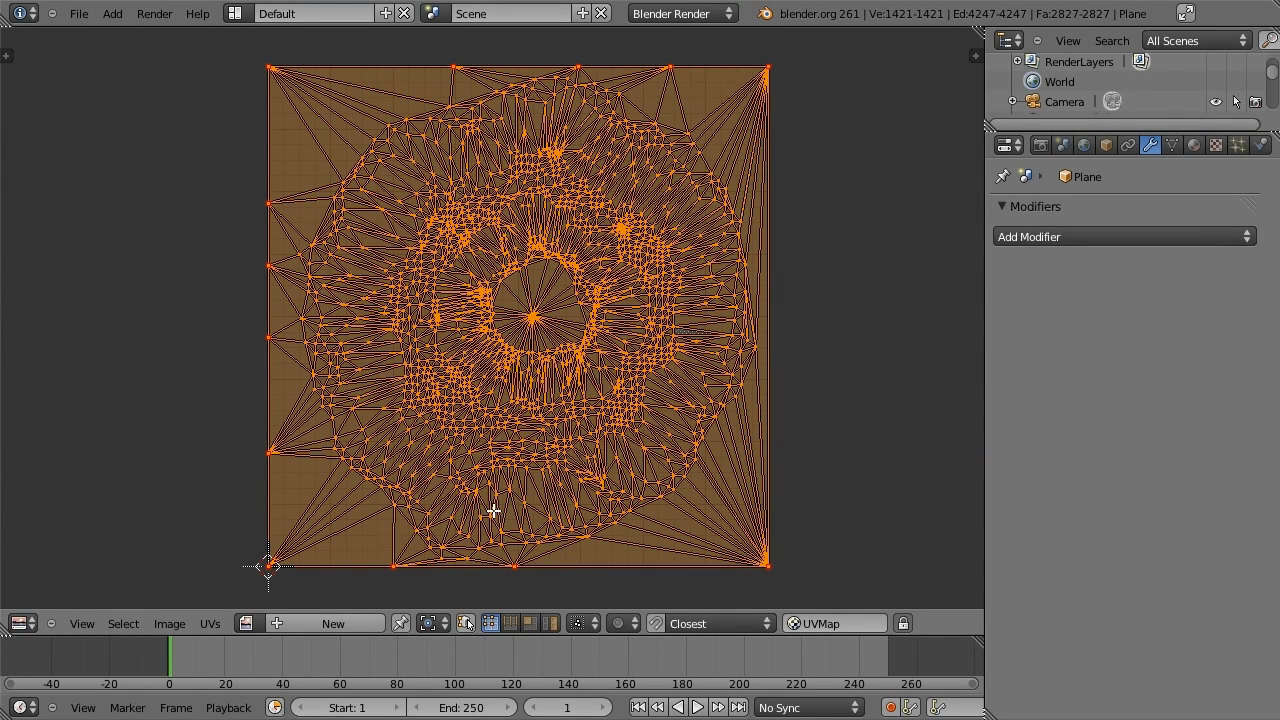
{"action": "key", "text": "shift+F5"}
{"action": "middle_click_drag", "start_coordinate": [405, 491], "coordinate": [500, 514]}
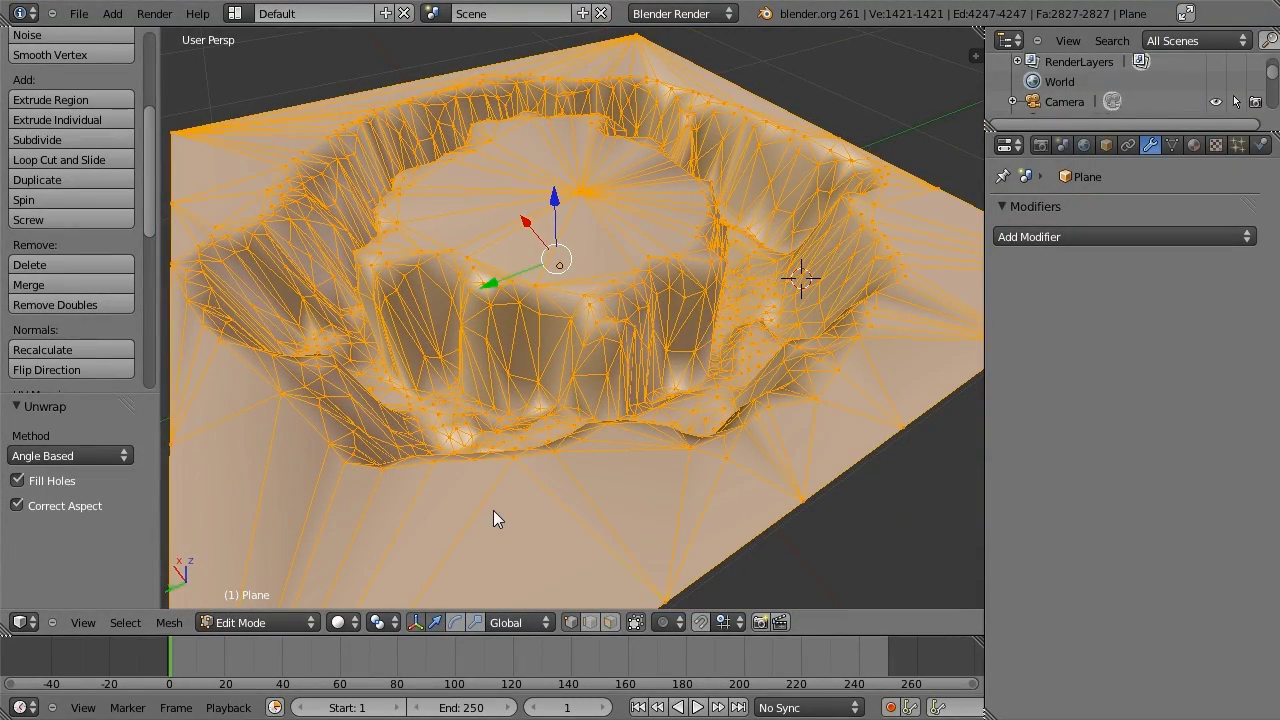
- Check that the UV layout fills the square, orbit the crater, and exit Edit Mode
{"action": "key", "text": "shift+F10"}
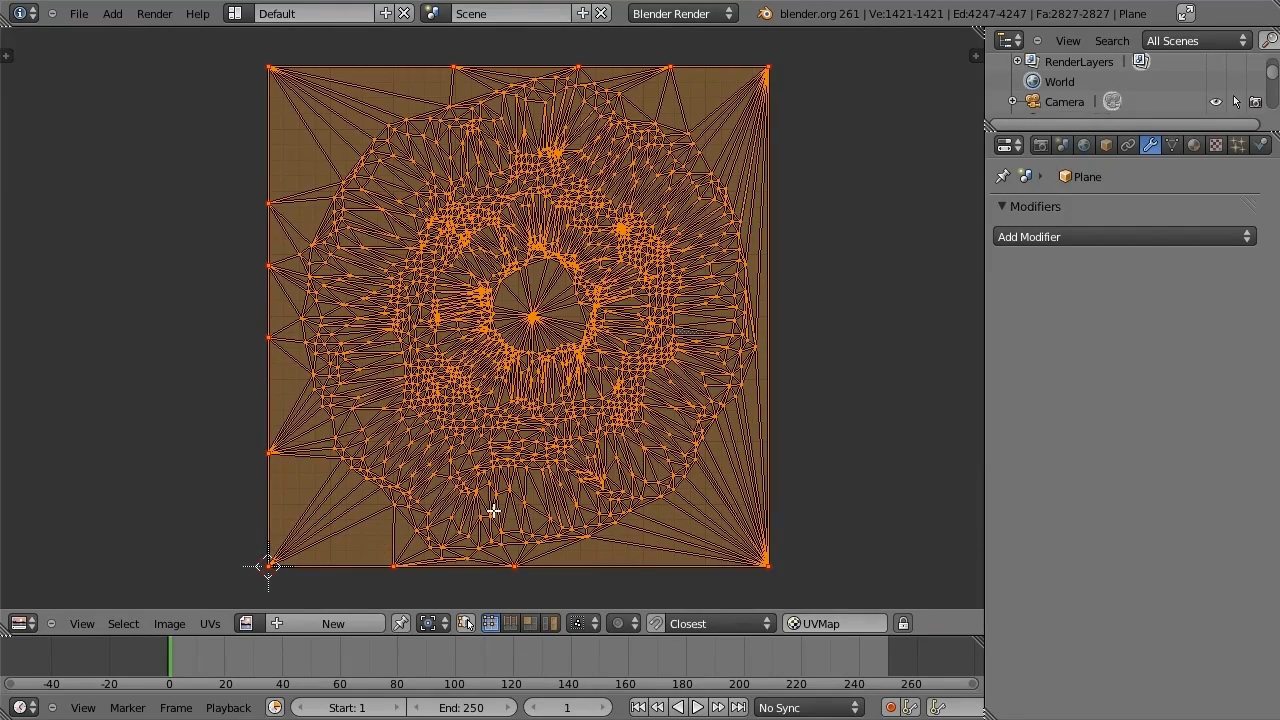
{"action": "key", "text": "shift+F5"}
{"action": "mouse_move", "coordinate": [493, 511]}
{"action": "middle_mouse_down"}
{"action": "mouse_move", "coordinate": [606, 517]}
{"action": "mouse_move", "coordinate": [660, 490]}
{"action": "mouse_move", "coordinate": [637, 509]}
{"action": "mouse_move", "coordinate": [551, 514]}
{"action": "mouse_move", "coordinate": [690, 556]}
{"action": "mouse_move", "coordinate": [650, 560]}
{"action": "mouse_move", "coordinate": [660, 563]}
{"action": "middle_mouse_up"}
{"action": "key", "text": "Tab"}
{"action": "key", "text": "Tab"}
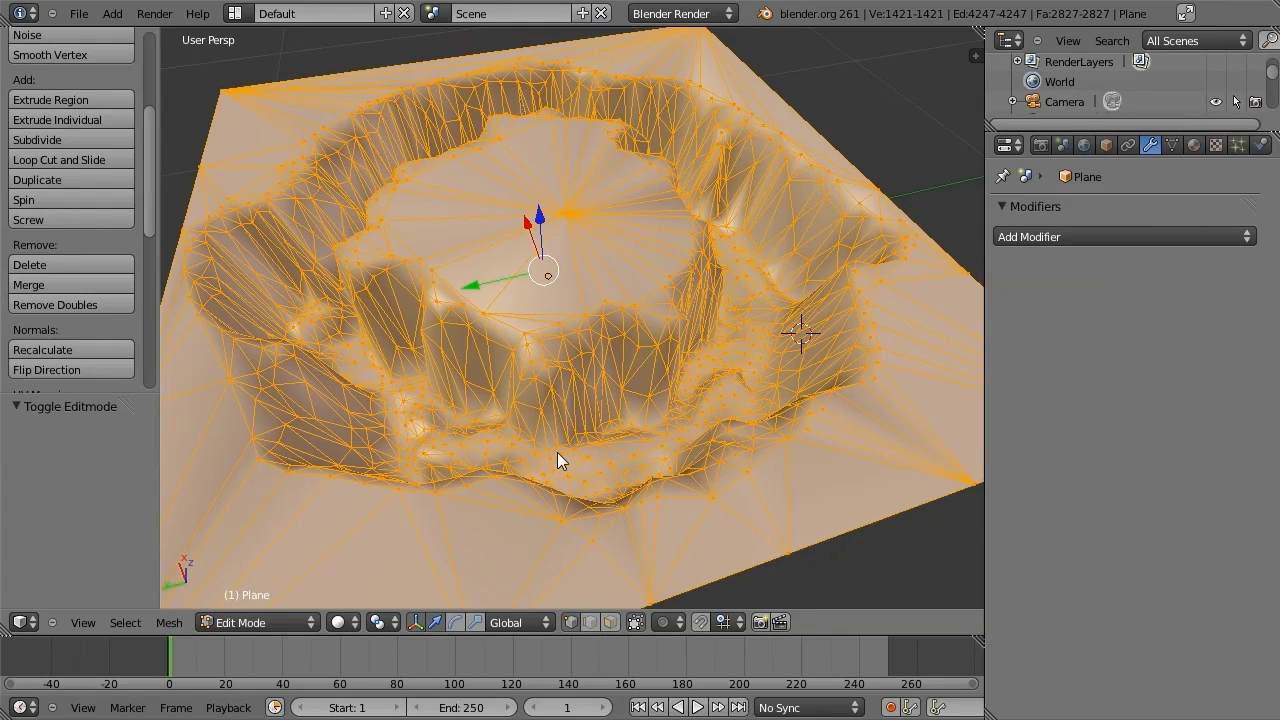
- In object mode, add an Edge Split modifier to the crater and view its material settings
{"action": "key", "text": "Tab"}
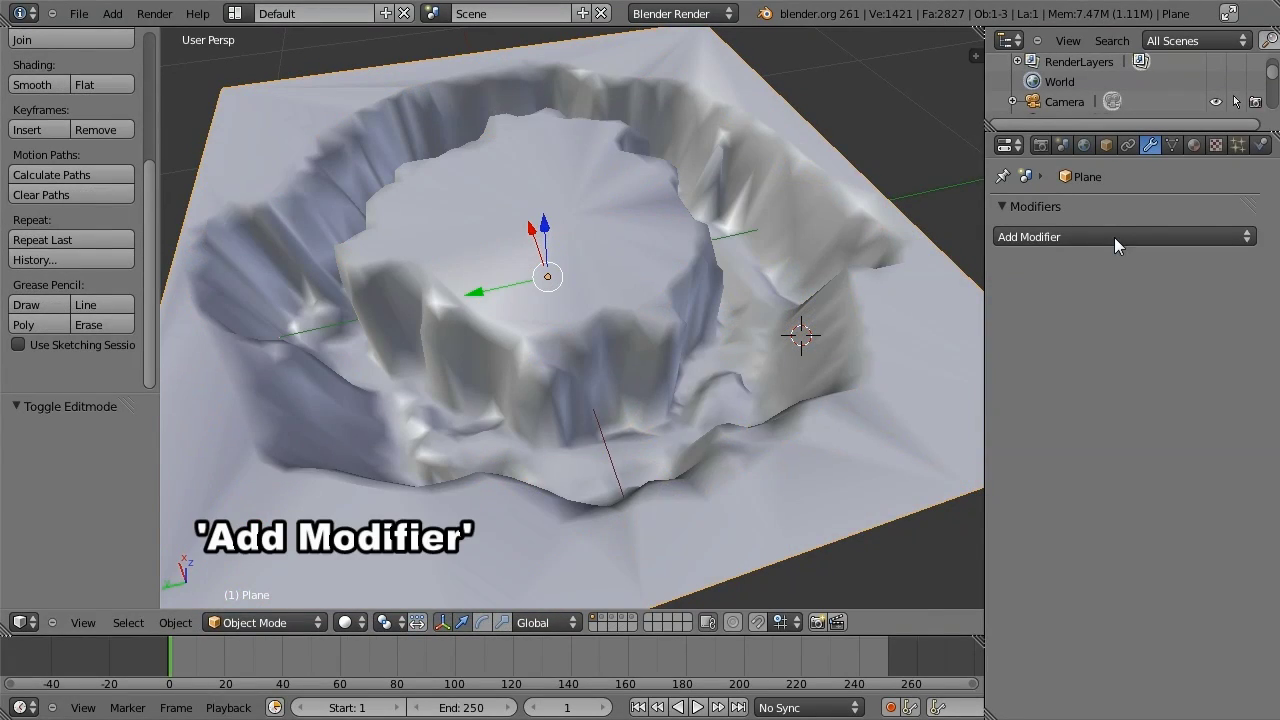
{"action": "left_click", "coordinate": [1114, 237]}
{"action": "left_click", "coordinate": [886, 387]}
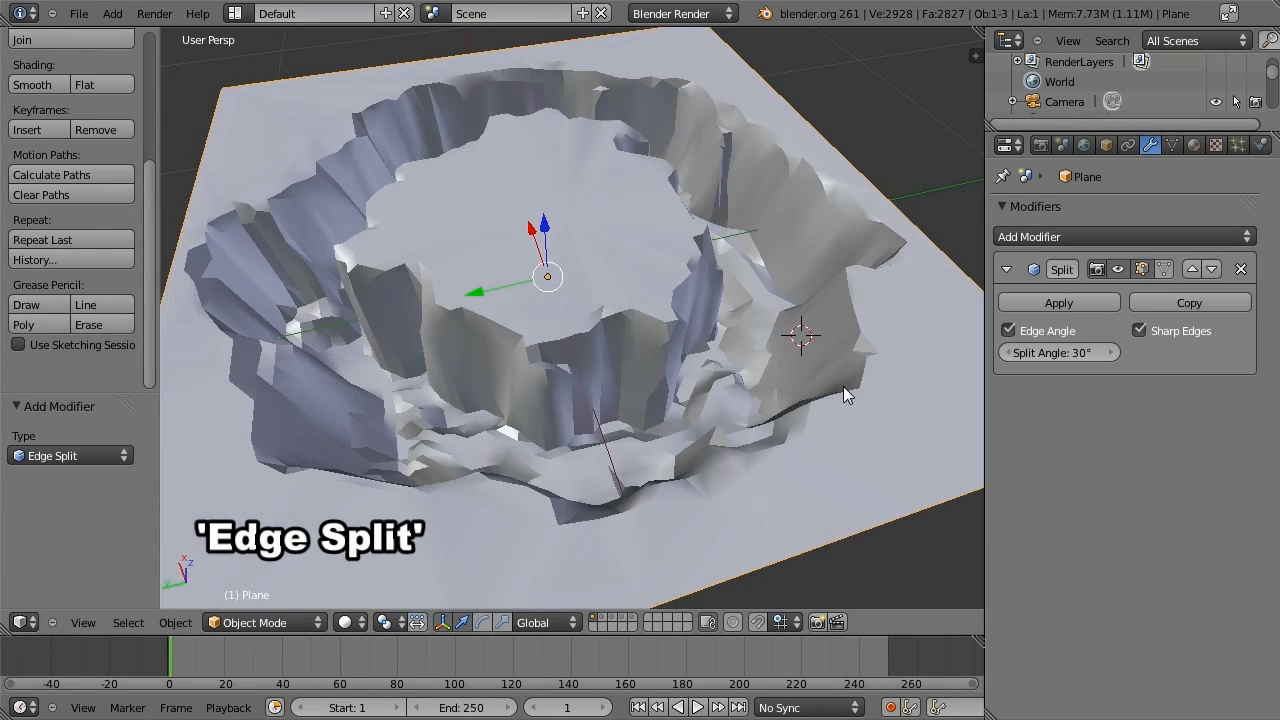
{"action": "mouse_move", "coordinate": [843, 386]}
{"action": "middle_mouse_down"}
{"action": "mouse_move", "coordinate": [648, 418]}
{"action": "mouse_move", "coordinate": [612, 462]}
{"action": "mouse_move", "coordinate": [611, 485]}
{"action": "mouse_move", "coordinate": [630, 500]}
{"action": "mouse_move", "coordinate": [767, 490]}
{"action": "mouse_move", "coordinate": [612, 506]}
{"action": "mouse_move", "coordinate": [625, 513]}
{"action": "middle_mouse_up"}
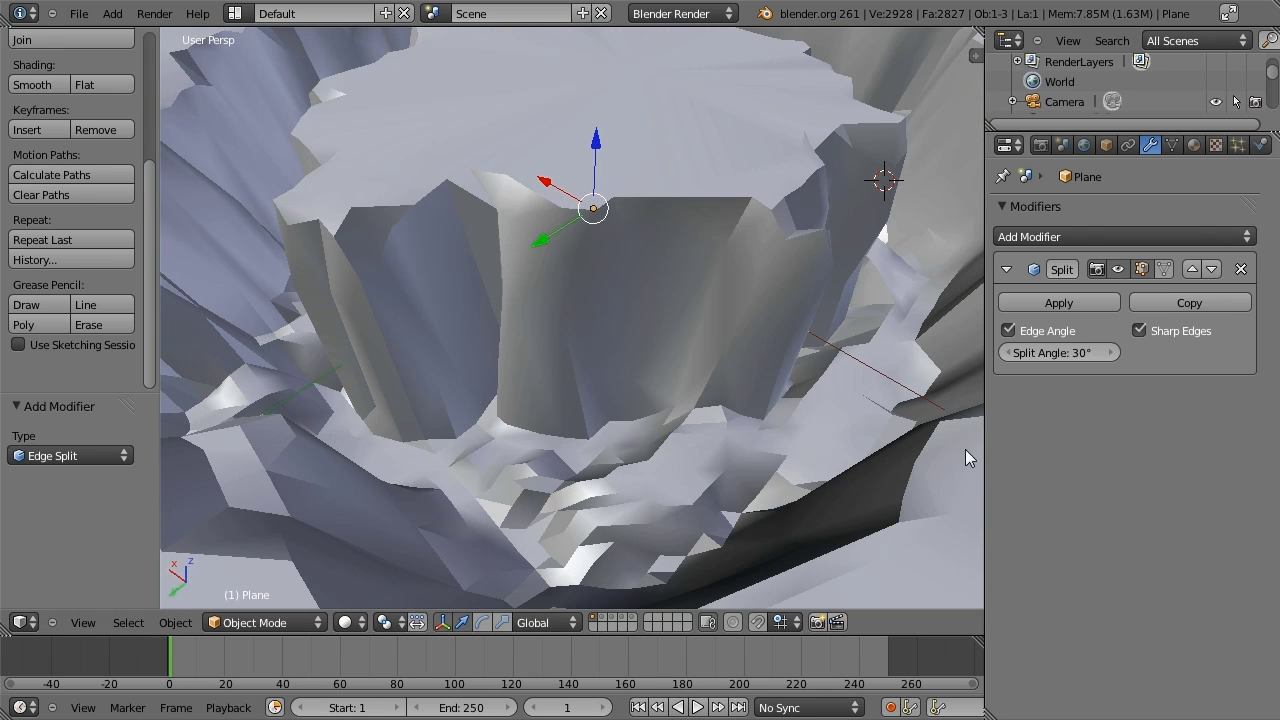
{"action": "left_click", "coordinate": [1193, 146]}
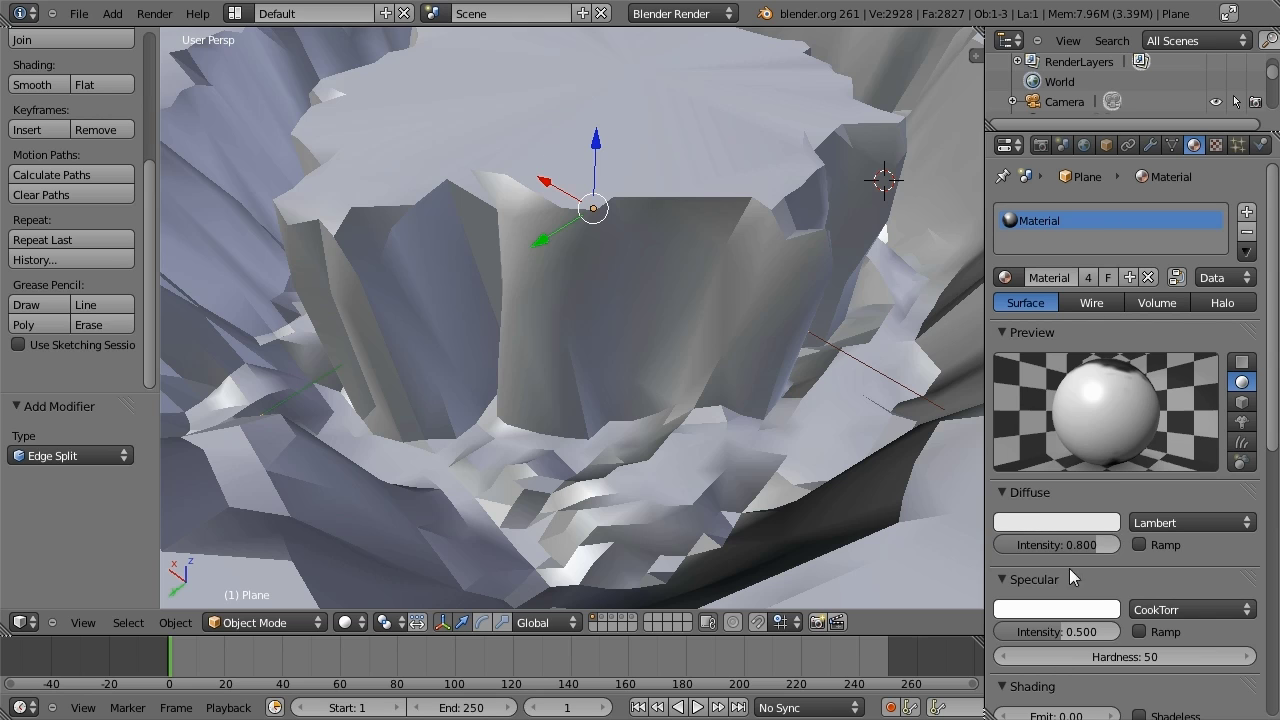
- In the Texture tab's Image panel, browse for a file to replace heightmap_circle.tga
{"action": "left_click", "coordinate": [1216, 146]}
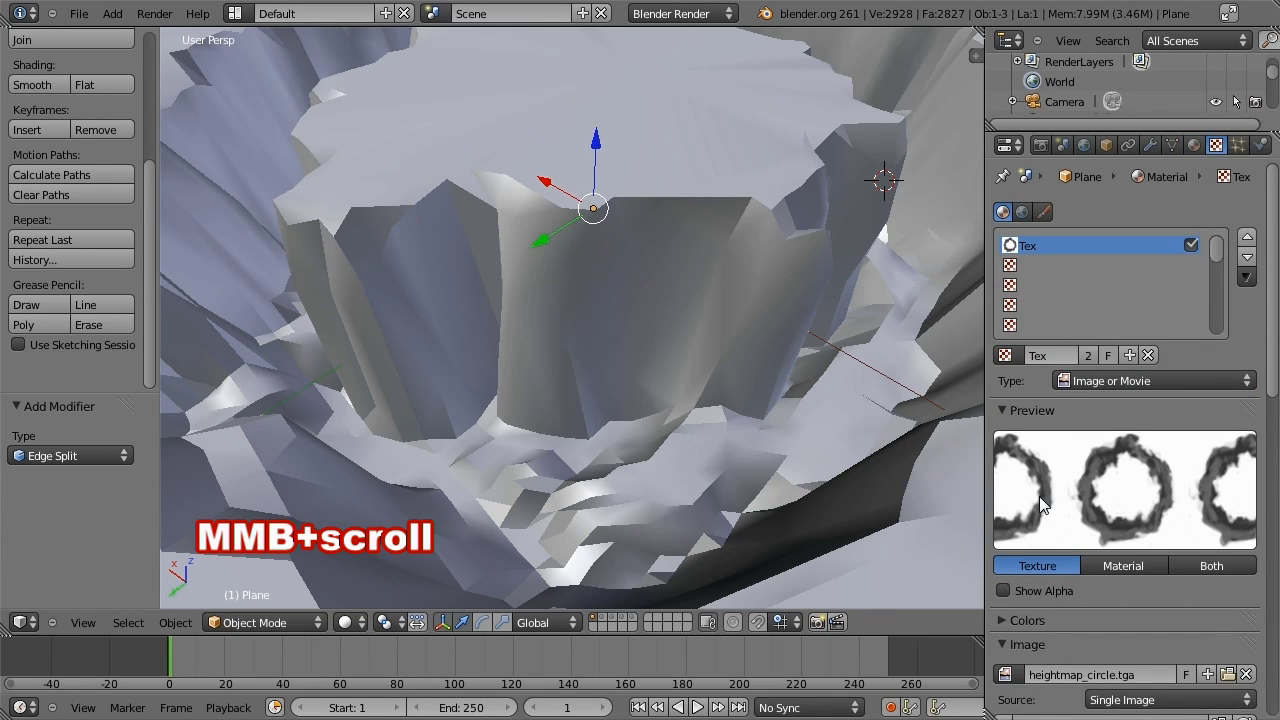
{"action": "scroll", "coordinate": [1039, 496], "scroll_direction": "down", "scroll_amount": 3}
{"action": "scroll", "coordinate": [1039, 496], "scroll_direction": "down", "scroll_amount": 3}
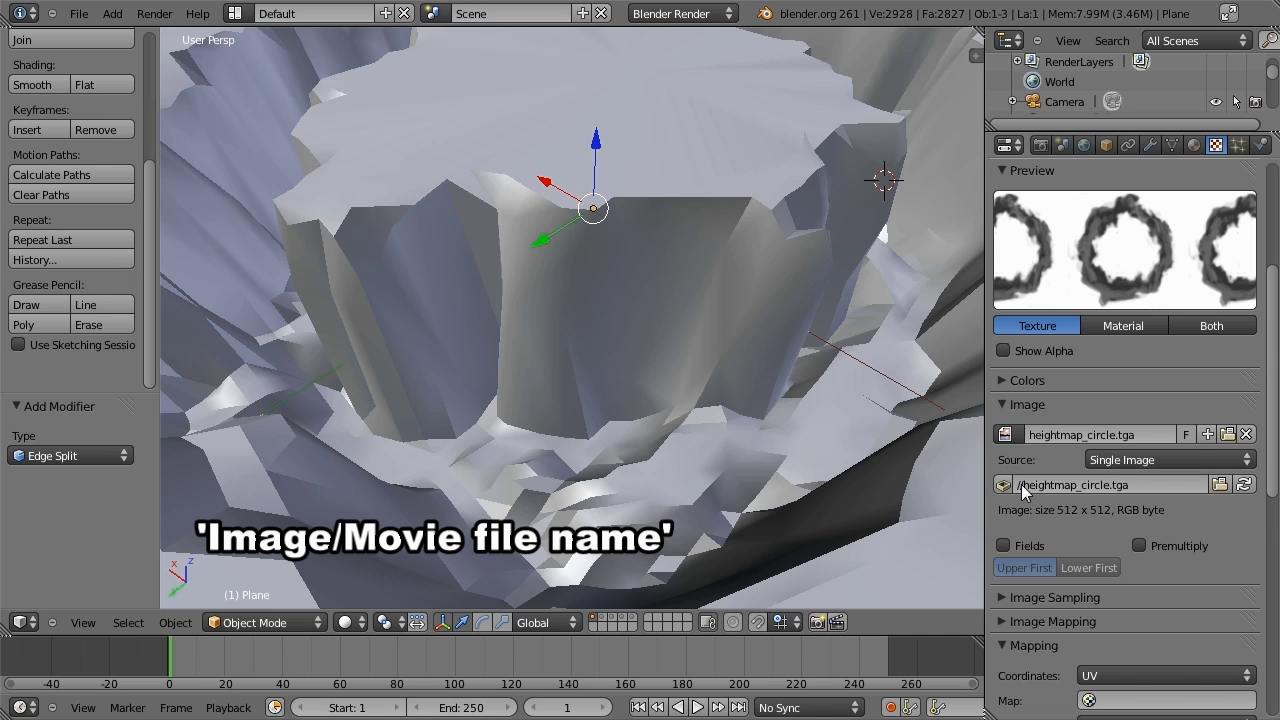
{"action": "left_click", "coordinate": [1220, 486]}
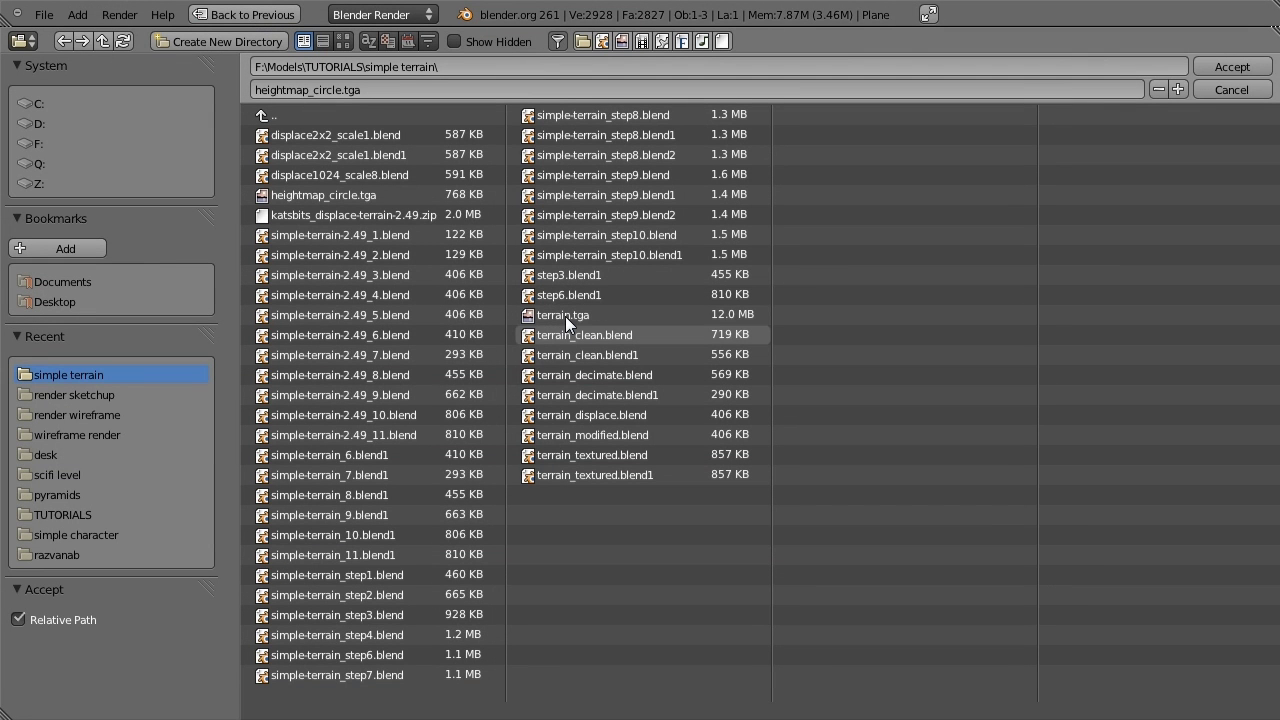
- Pick terrain.tga in the file browser and accept it as the texture image
{"action": "left_click", "coordinate": [565, 316]}
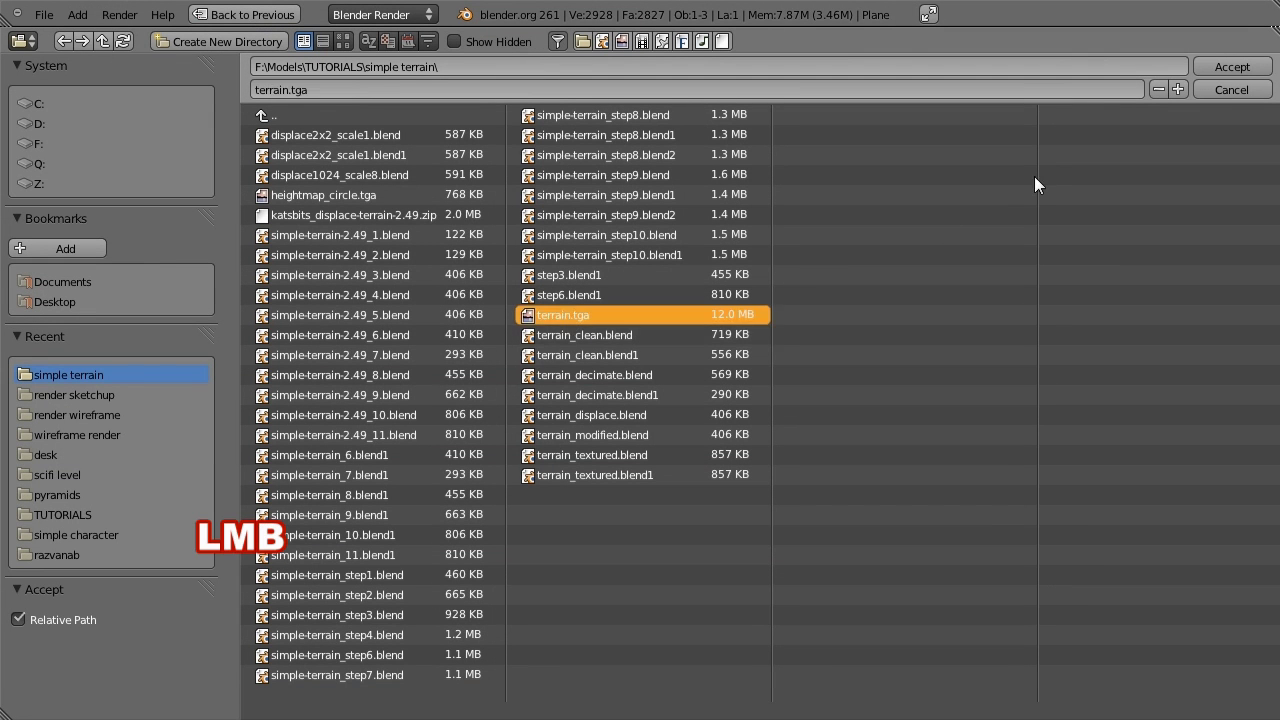
{"action": "left_click", "coordinate": [1234, 67]}
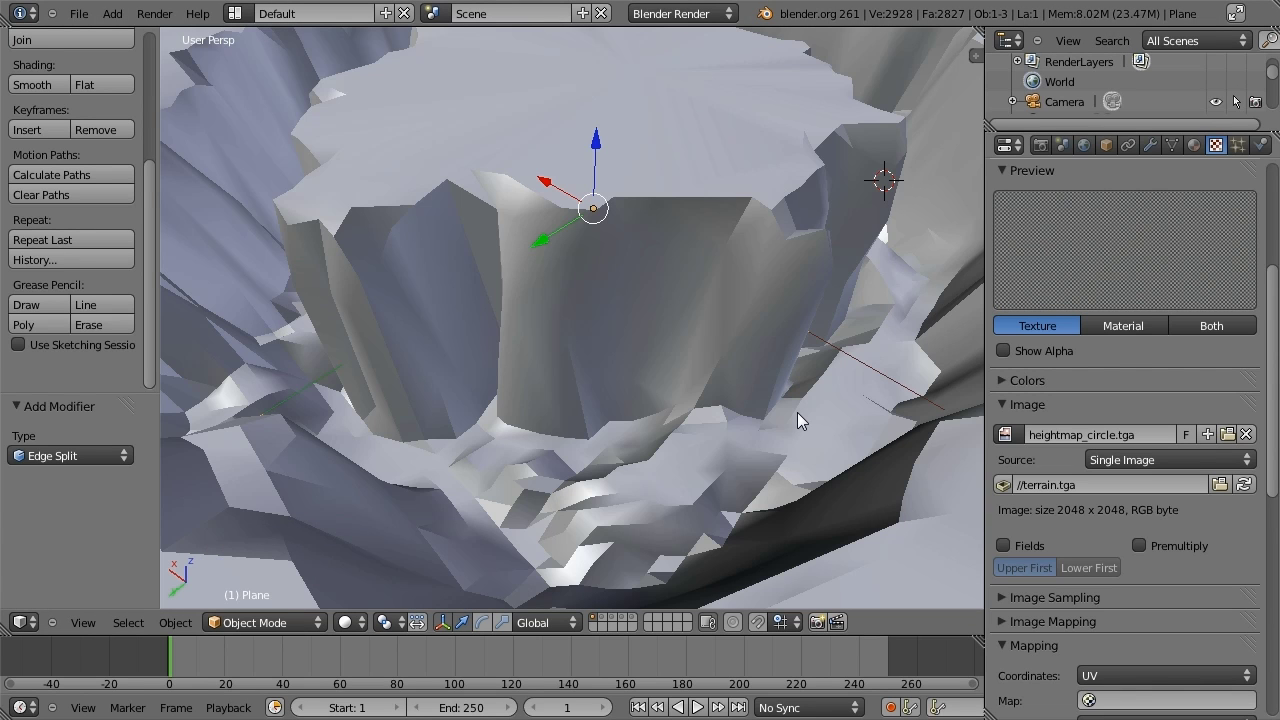
- In Edit Mode with all selected, show heightmap_circle.tga behind the crater's UV layout
{"action": "key", "text": "Tab"}
{"action": "key", "text": "a"}
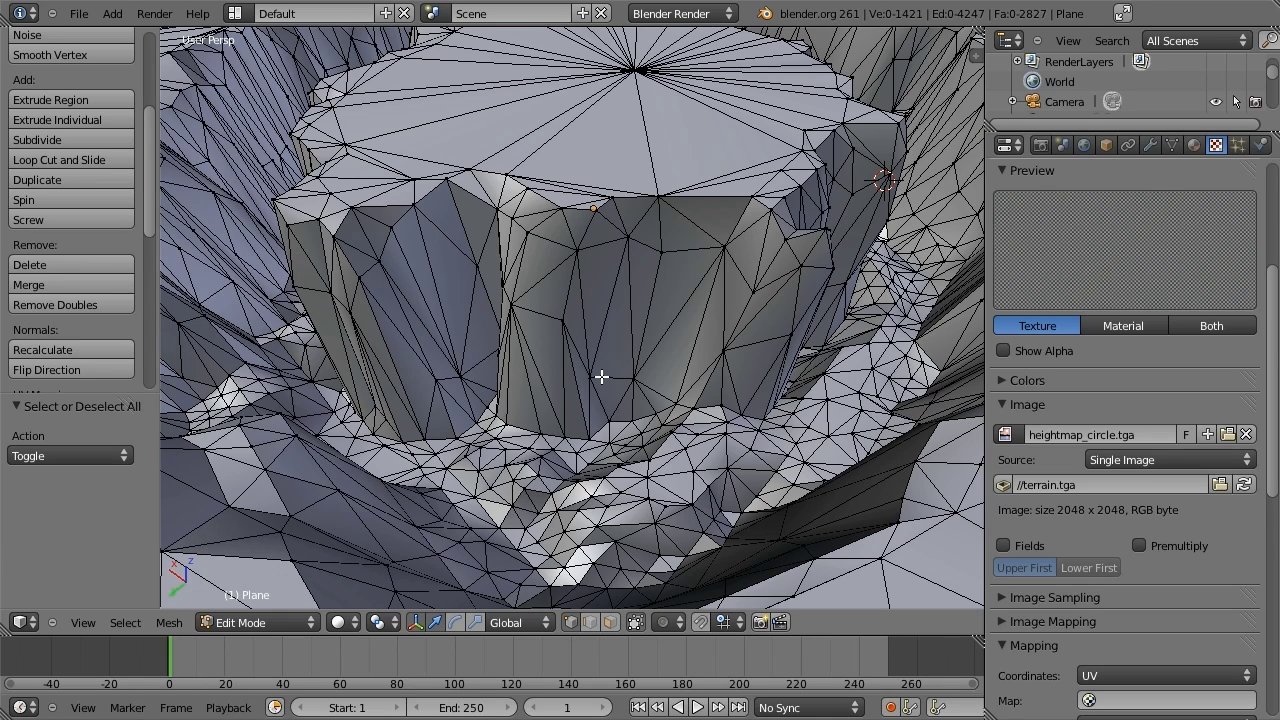
{"action": "key", "text": "a"}
{"action": "key", "text": "shift+F10"}
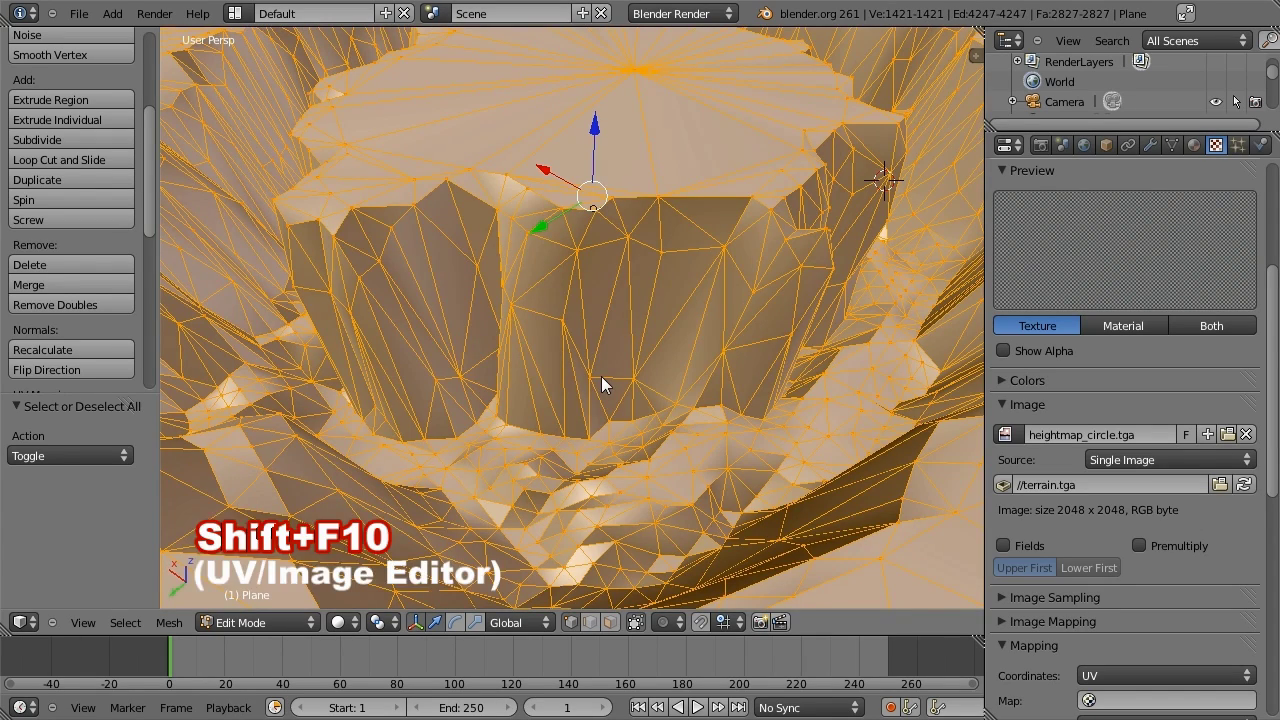
{"action": "left_click", "coordinate": [245, 623]}
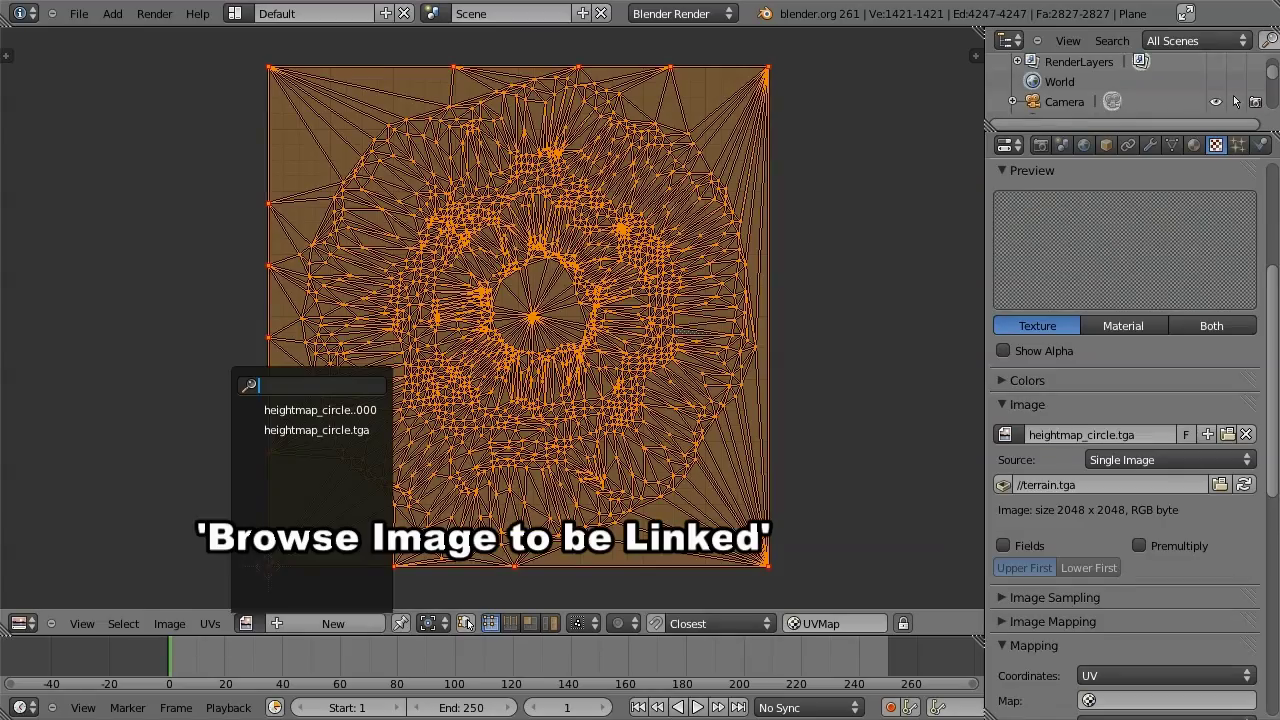
{"action": "left_click", "coordinate": [278, 433]}
{"action": "scroll", "coordinate": [549, 427], "scroll_direction": "down", "scroll_amount": 2}
{"action": "scroll", "coordinate": [550, 430], "scroll_direction": "down", "scroll_amount": 2}
{"action": "scroll", "coordinate": [550, 434], "scroll_direction": "down", "scroll_amount": 1}
{"action": "scroll", "coordinate": [550, 434], "scroll_direction": "down", "scroll_amount": 1}
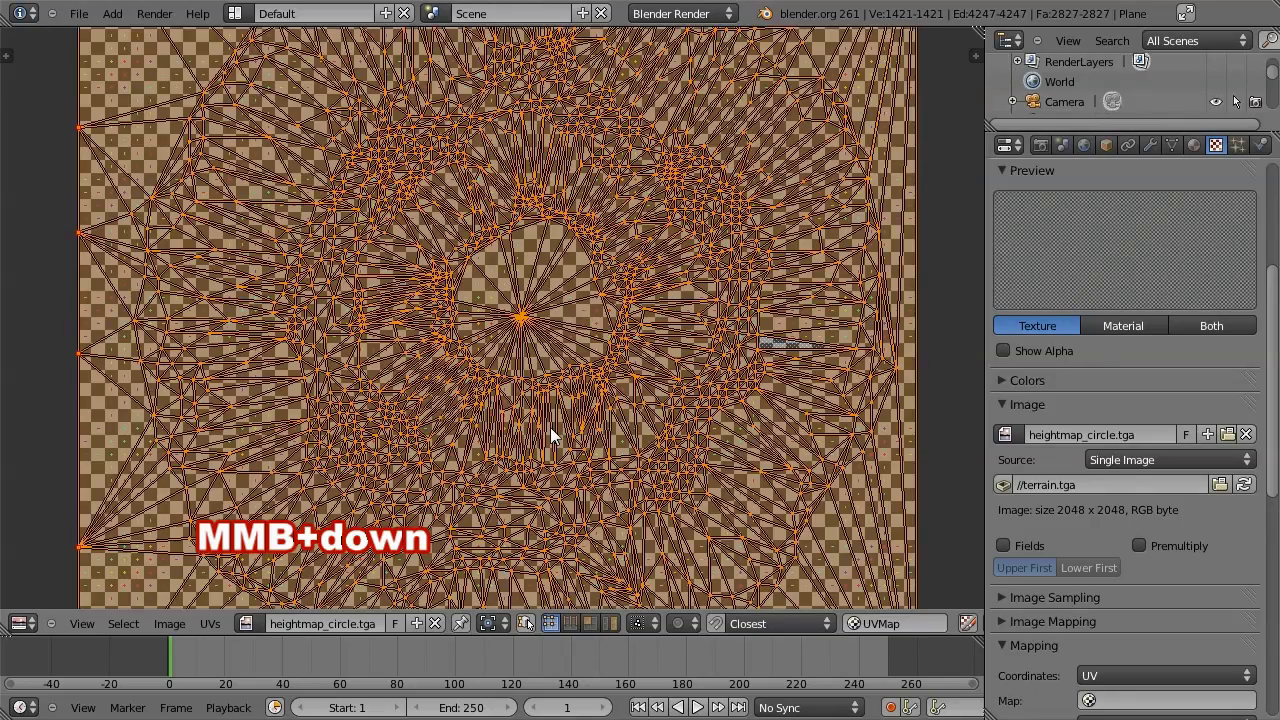
{"action": "scroll", "coordinate": [550, 434], "scroll_direction": "down", "scroll_amount": 2}
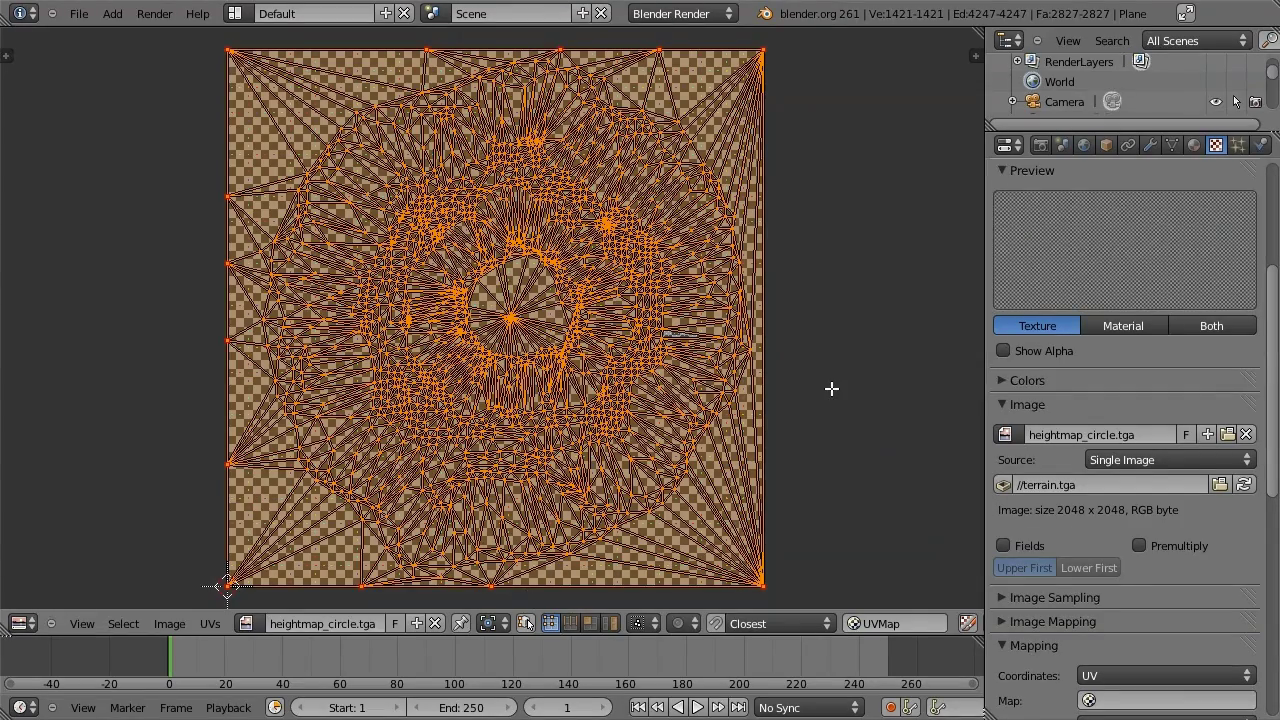
- Display the crater with Textured shading in the 3D view to see the checker mapping
{"action": "key", "text": "shift+F5"}
{"action": "key", "text": "alt+z"}
{"action": "scroll", "coordinate": [686, 357], "scroll_direction": "down", "scroll_amount": 2}
{"action": "mouse_move", "coordinate": [679, 371]}
{"action": "middle_mouse_down"}
{"action": "mouse_move", "coordinate": [734, 417]}
{"action": "mouse_move", "coordinate": [634, 420]}
{"action": "mouse_move", "coordinate": [780, 449]}
{"action": "mouse_move", "coordinate": [771, 437]}
{"action": "middle_mouse_up"}
{"action": "key", "text": "a"}
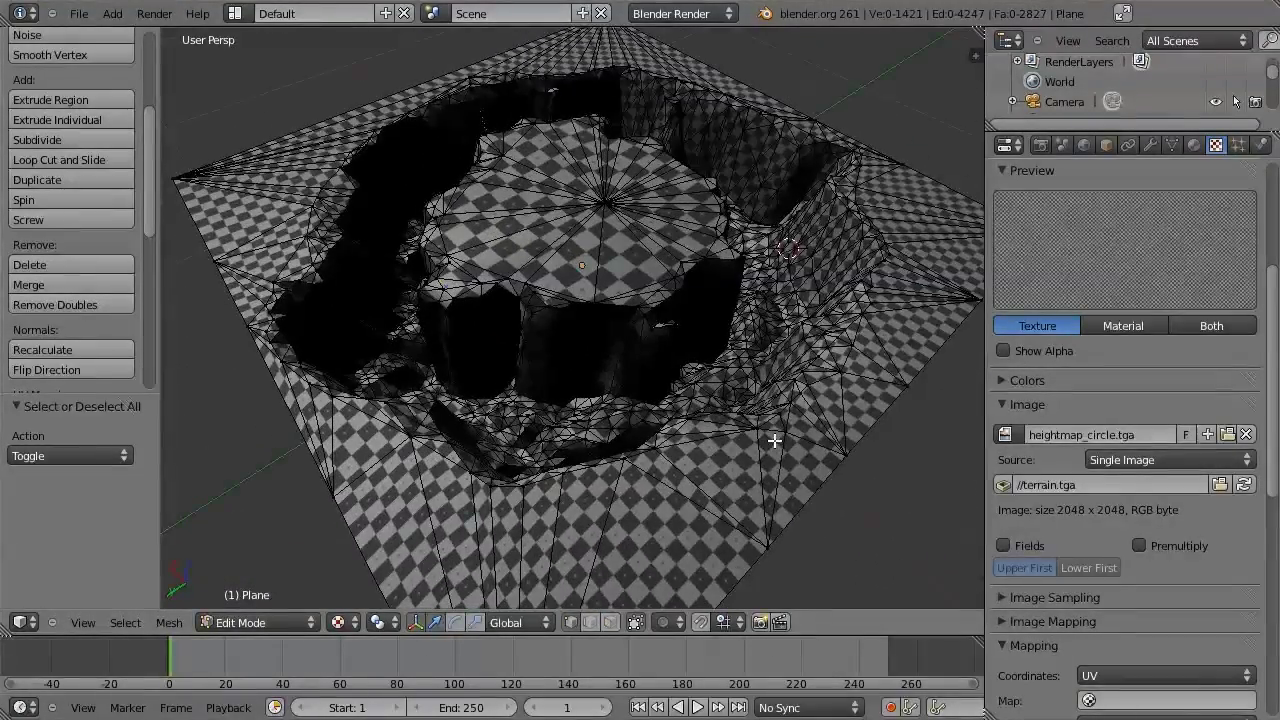
{"action": "middle_click", "coordinate": [774, 440]}
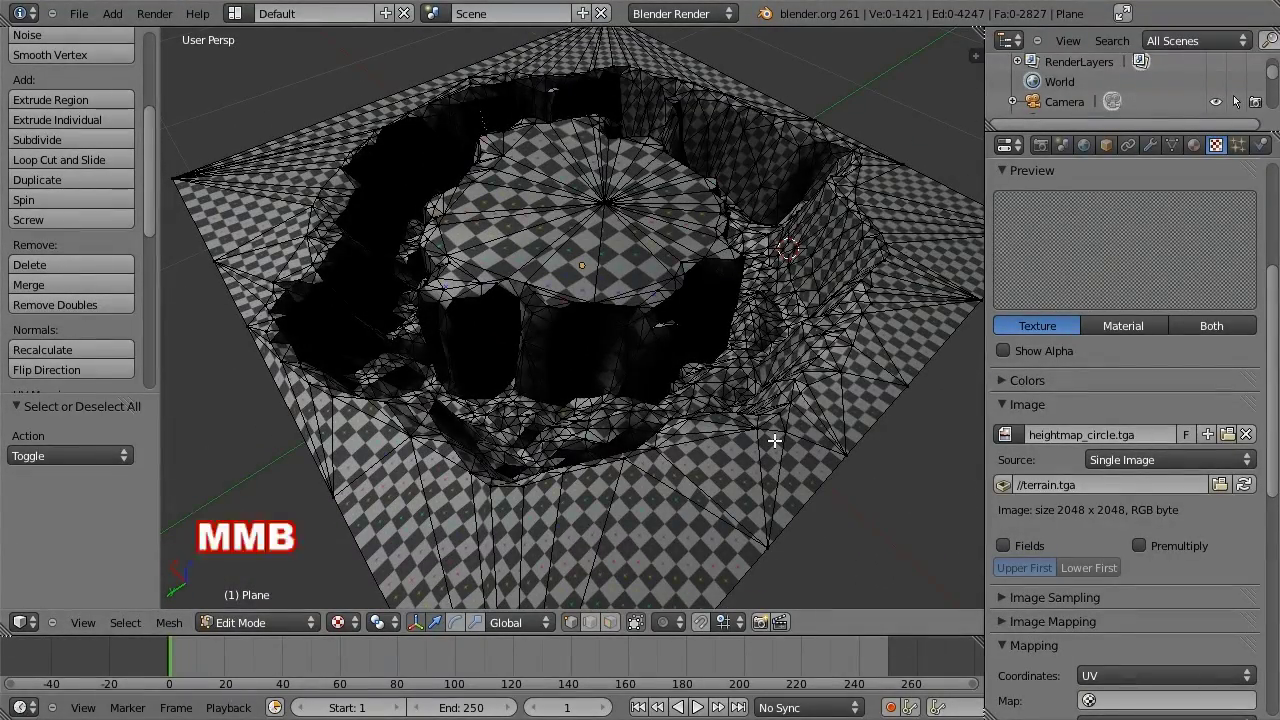
{"action": "mouse_move", "coordinate": [774, 440]}
{"action": "middle_mouse_down"}
{"action": "mouse_move", "coordinate": [790, 462]}
{"action": "mouse_move", "coordinate": [580, 451]}
{"action": "mouse_move", "coordinate": [734, 457]}
{"action": "middle_mouse_up"}
{"action": "scroll", "coordinate": [720, 451], "scroll_direction": "up", "scroll_amount": 4}
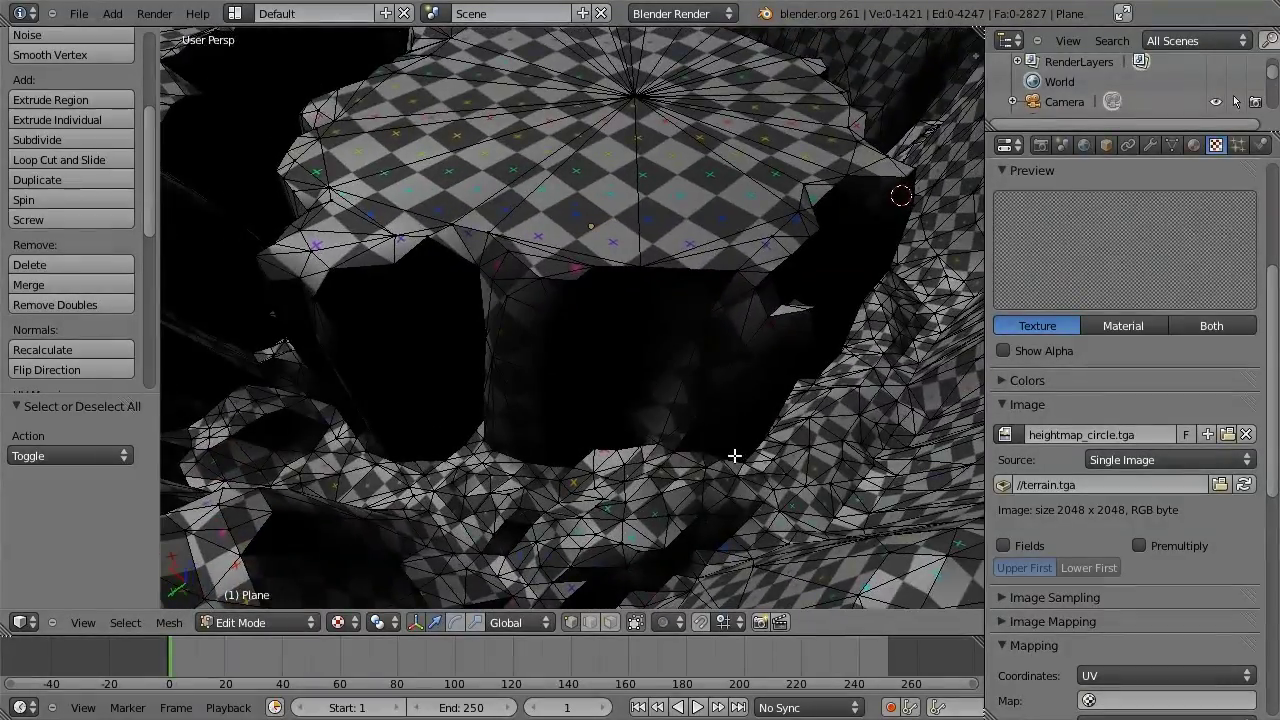
{"action": "scroll", "coordinate": [543, 486], "scroll_direction": "down", "scroll_amount": 3}
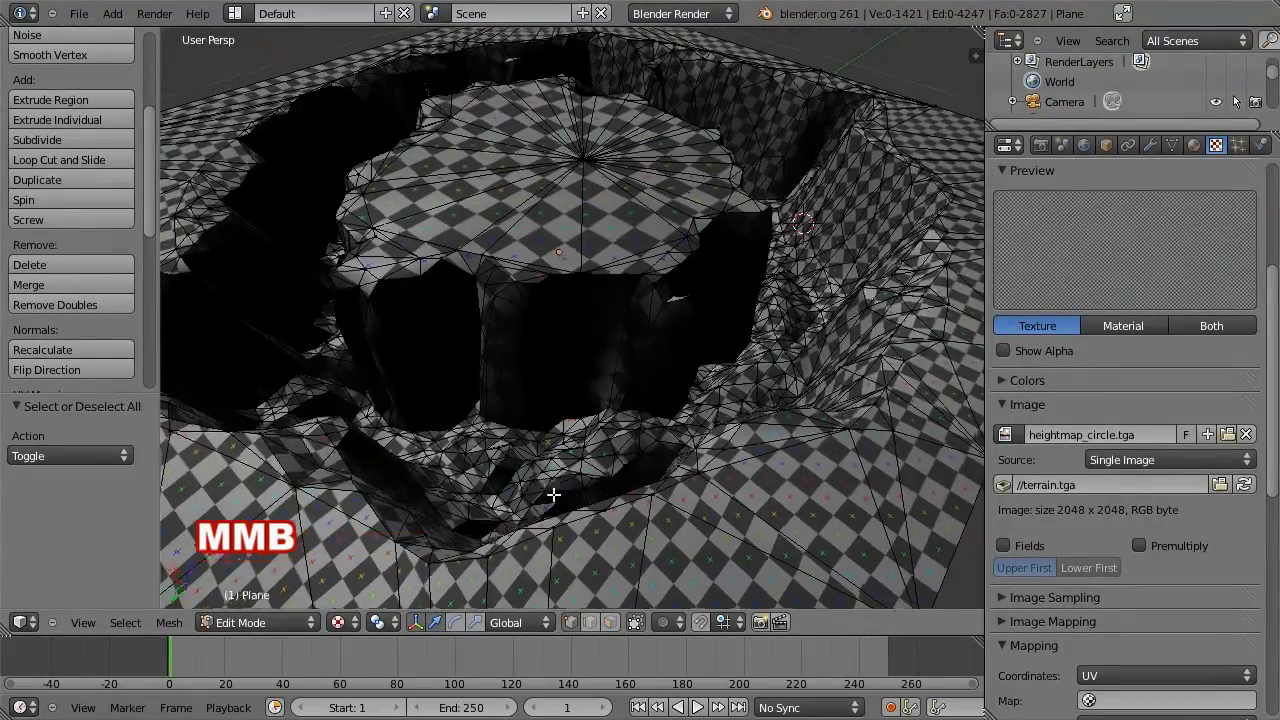